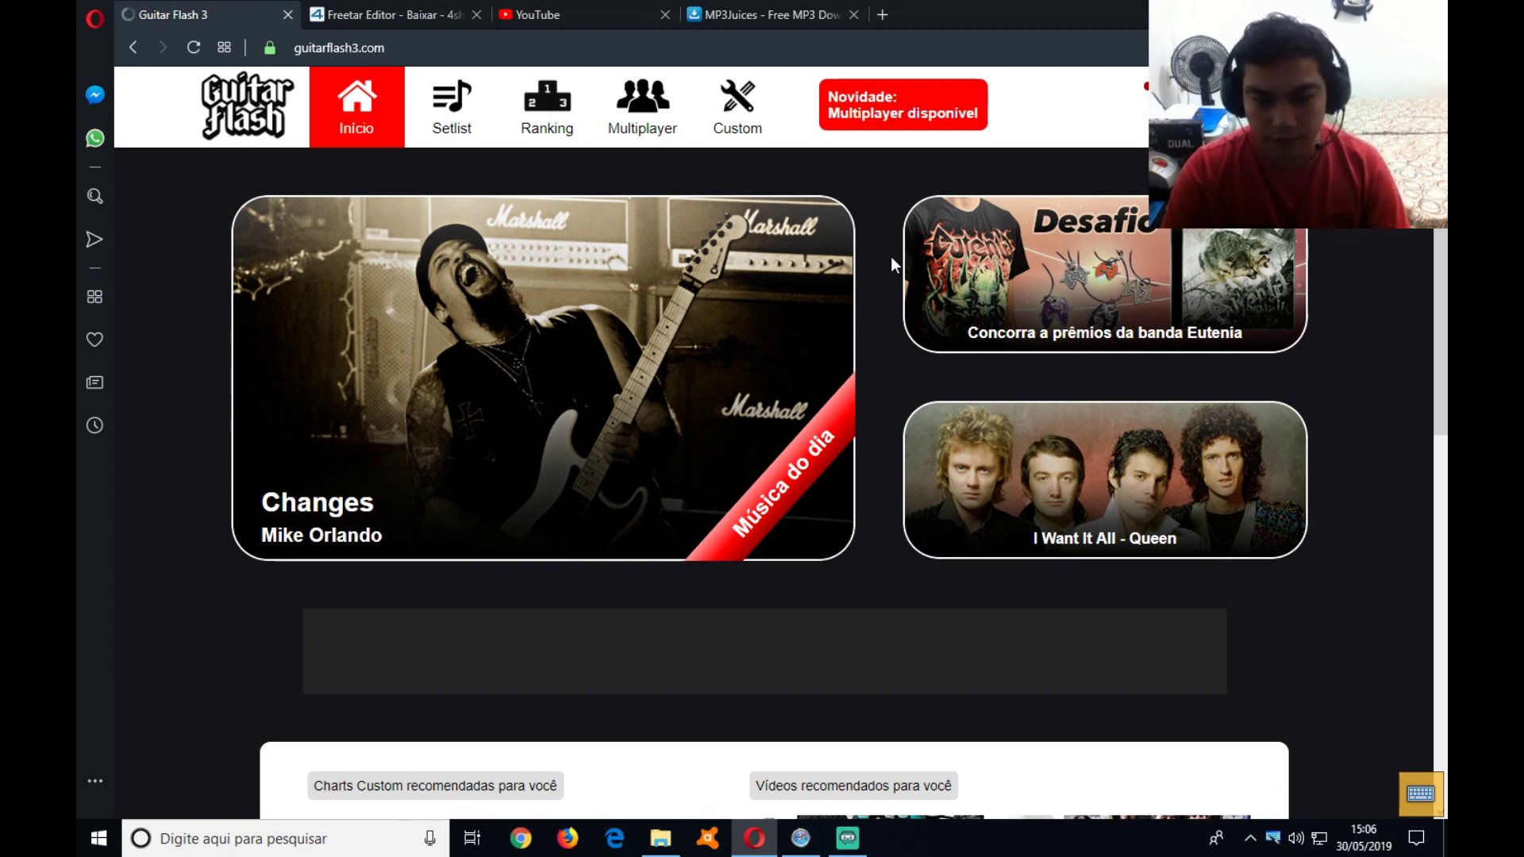
Download Freetar Editor.rar from its 4shared page using the free download option
{"action": "left_click", "coordinate": [418, 11]}
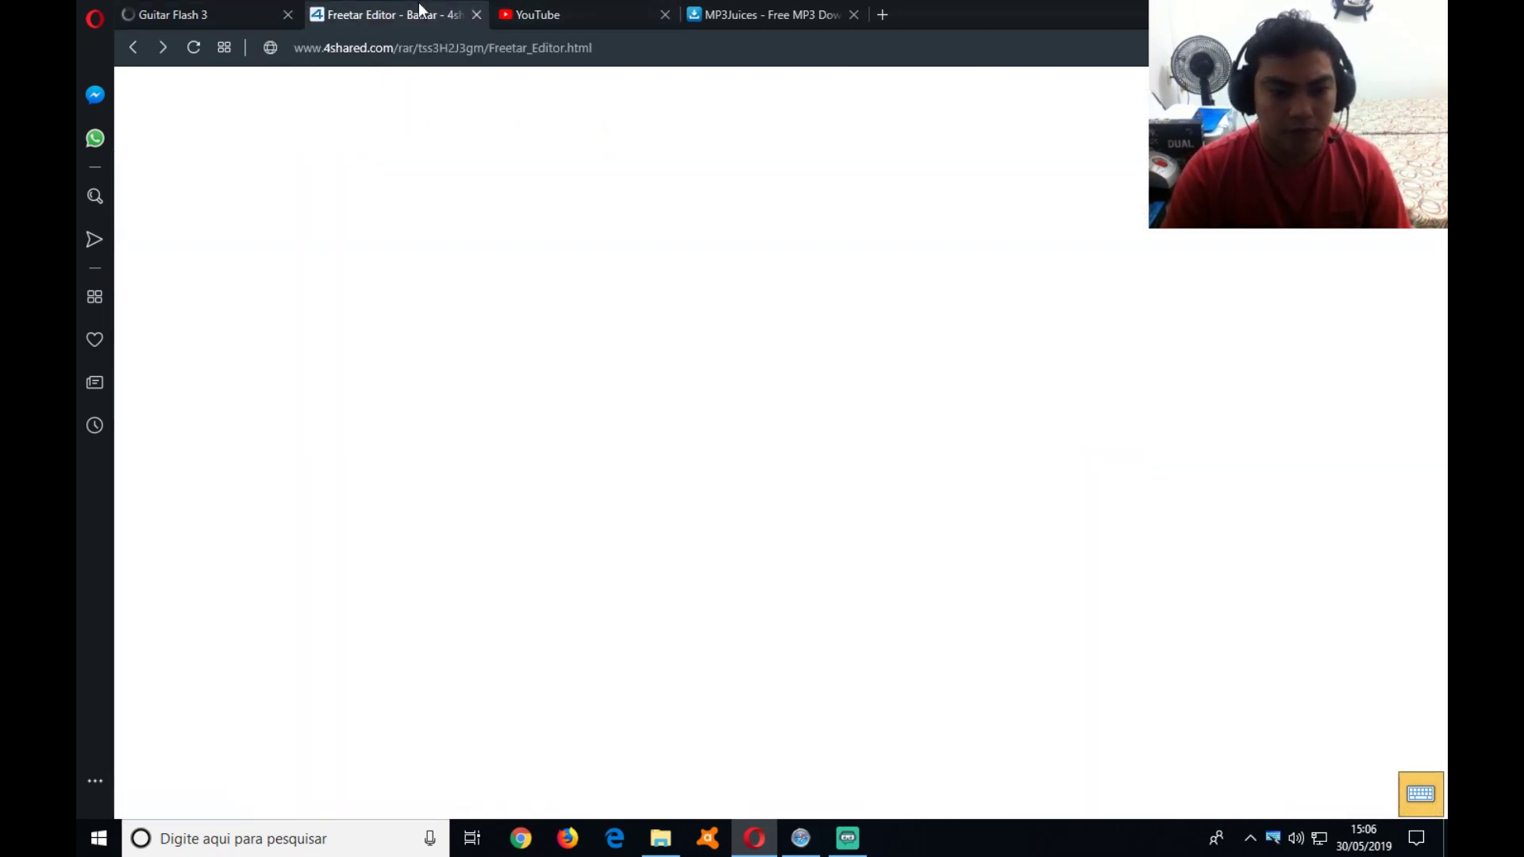
{"action": "left_click_drag", "start_coordinate": [570, 197], "coordinate": [371, 195]}
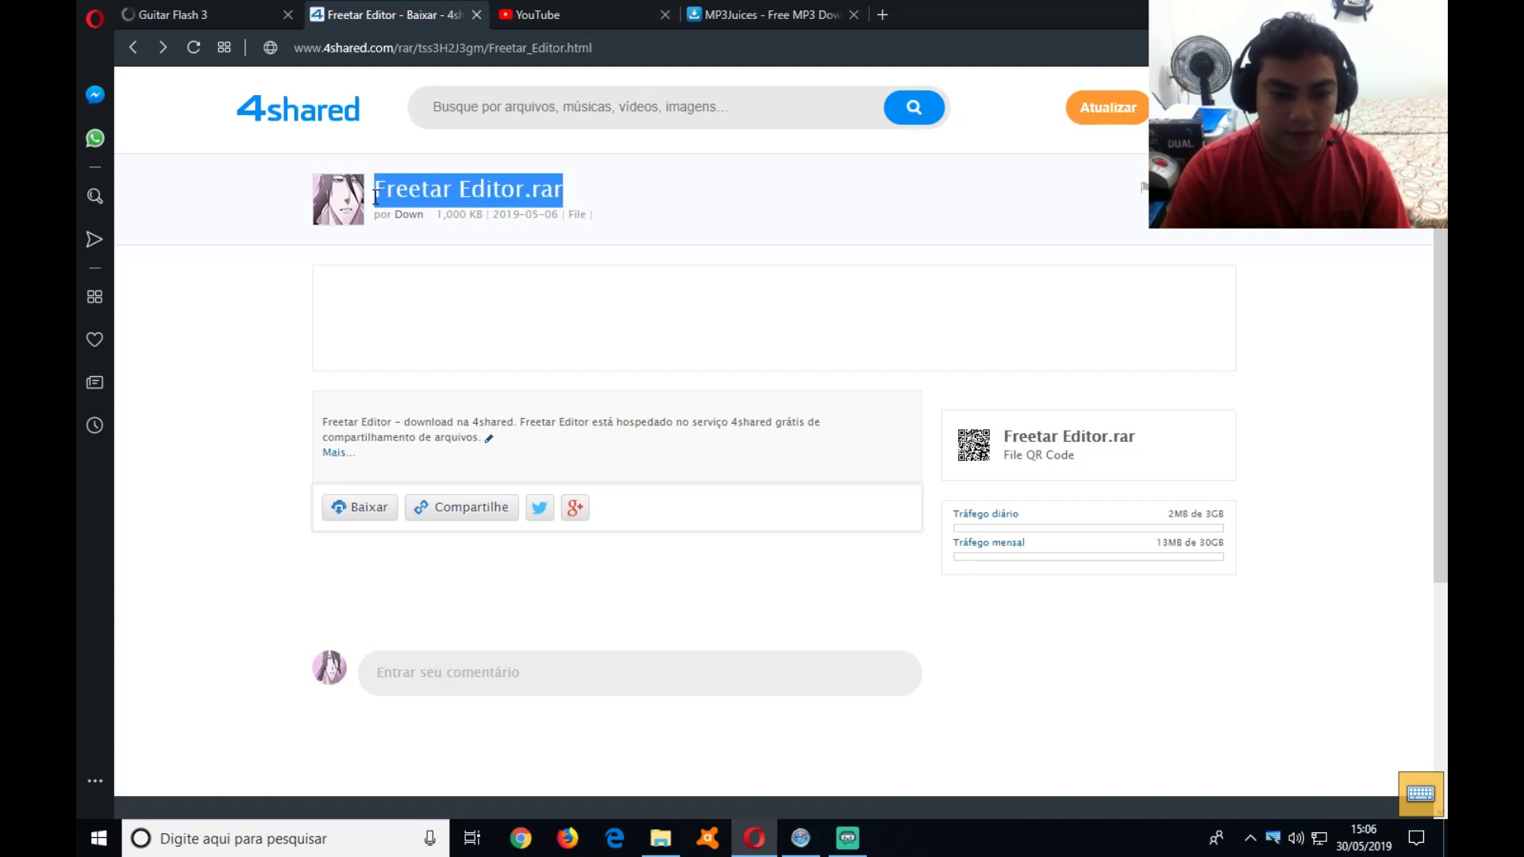
{"action": "left_click", "coordinate": [612, 202]}
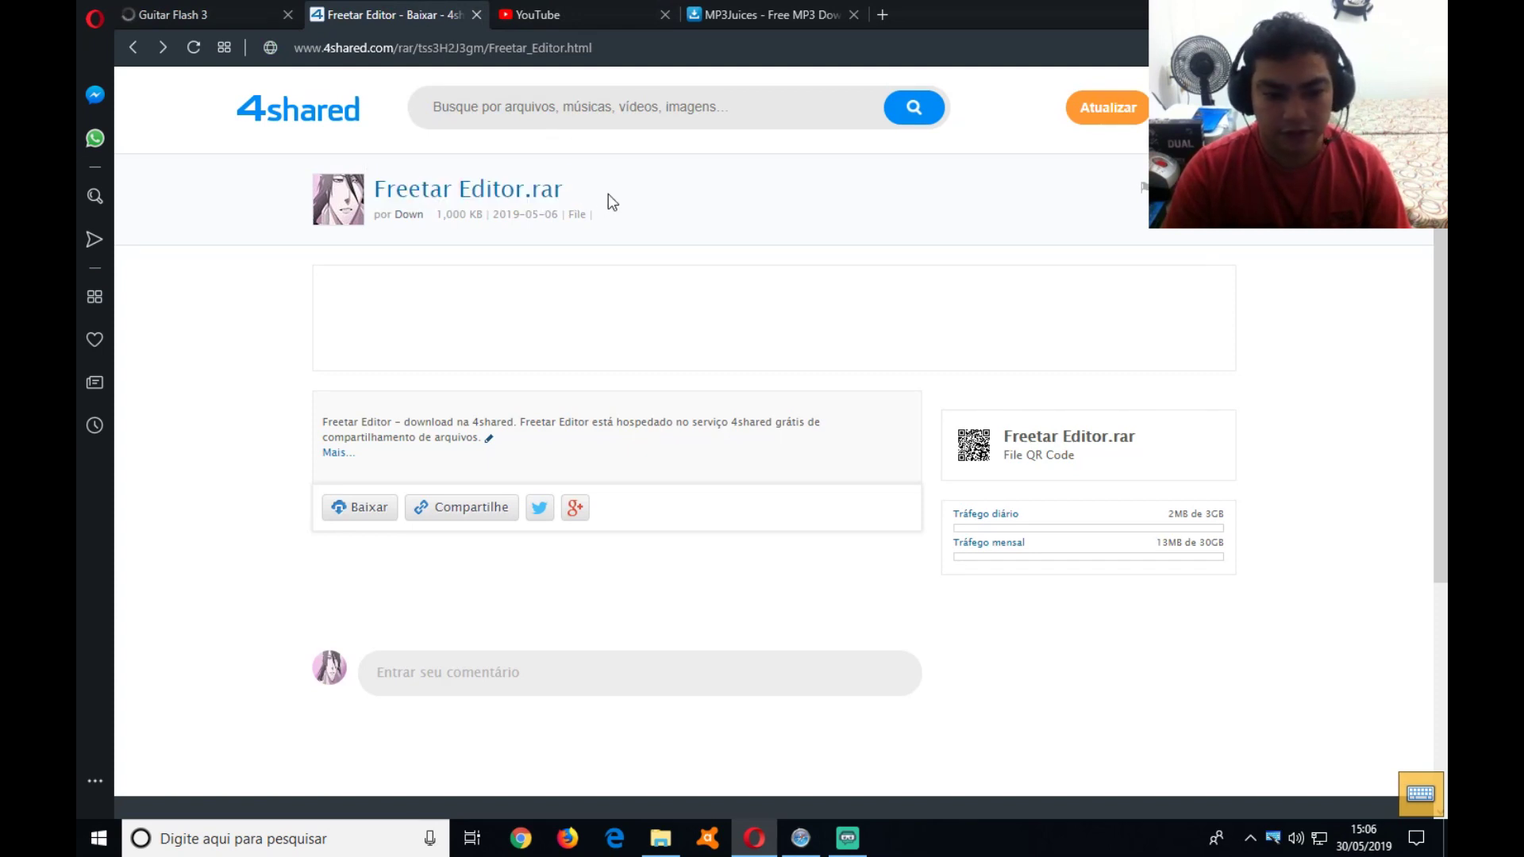
{"action": "left_click", "coordinate": [366, 513]}
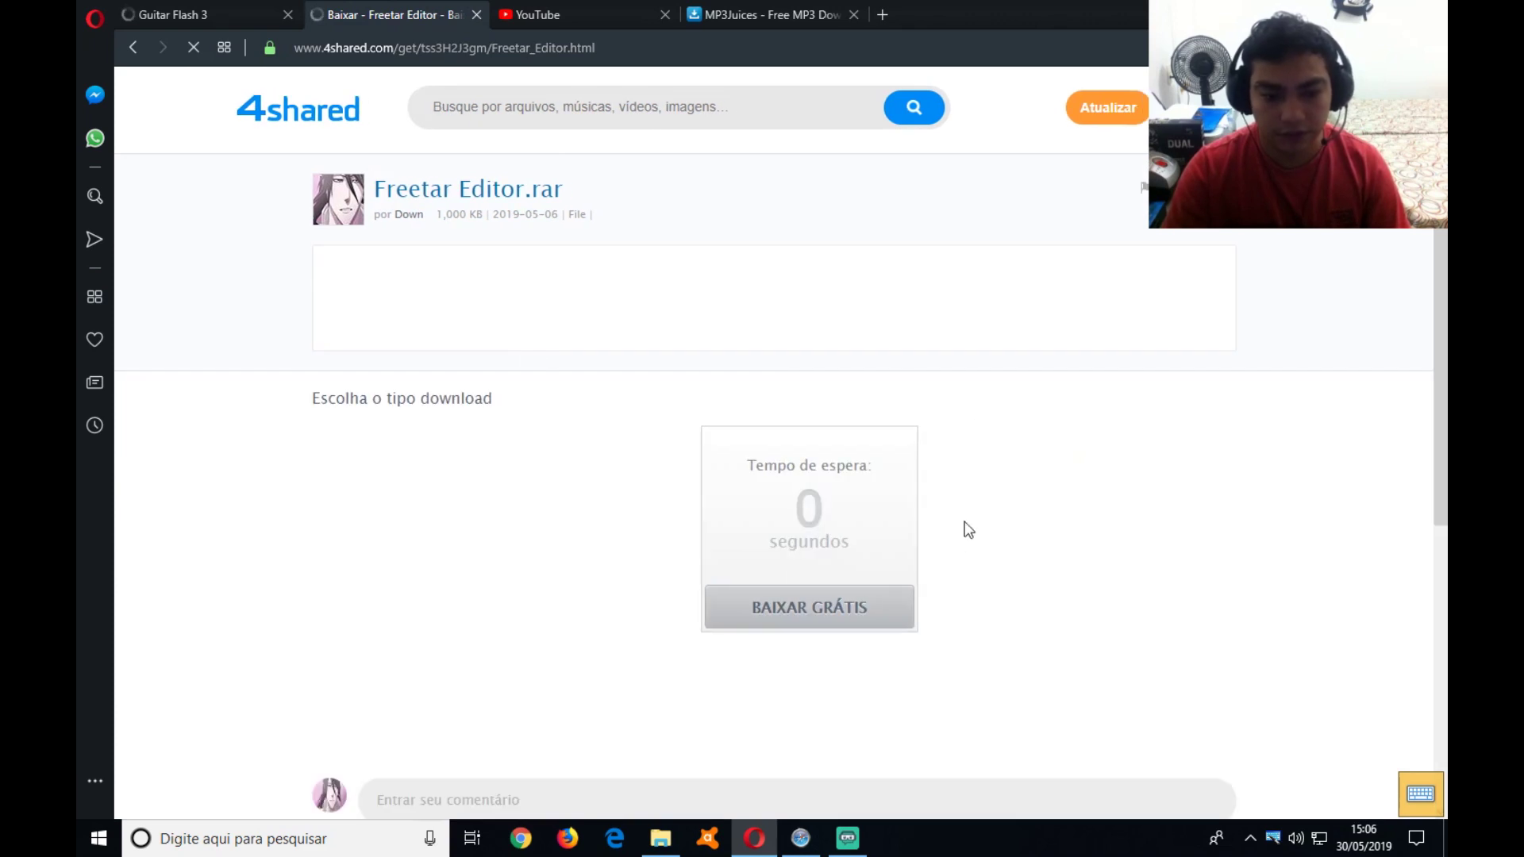
{"action": "left_click", "coordinate": [793, 613]}
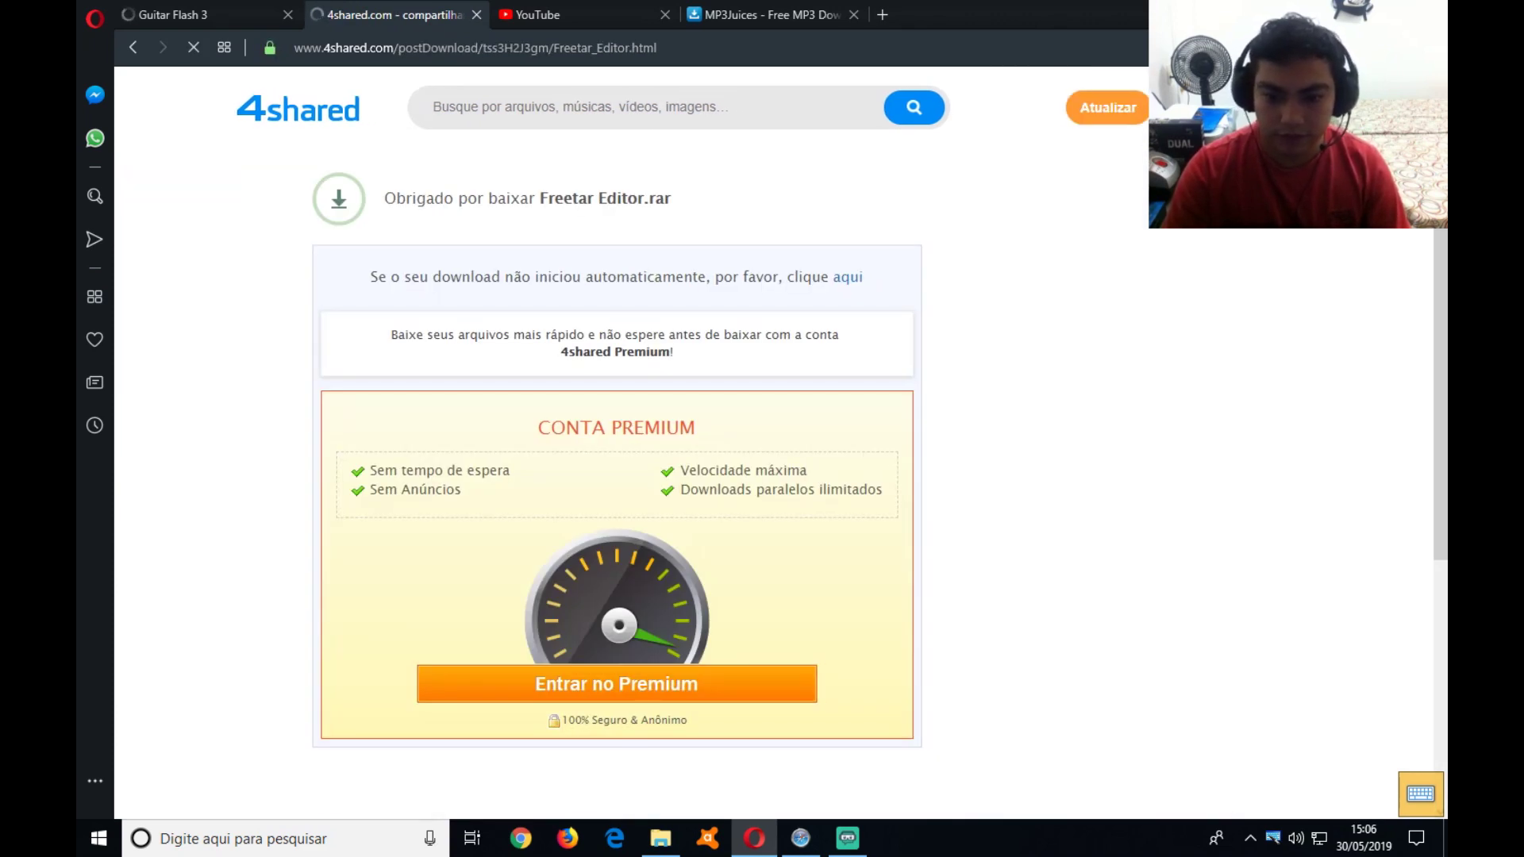
Show the downloaded Freetar Editor archive in its folder and move it to the 1TB (D:) drive
{"action": "left_click", "coordinate": [1032, 112]}
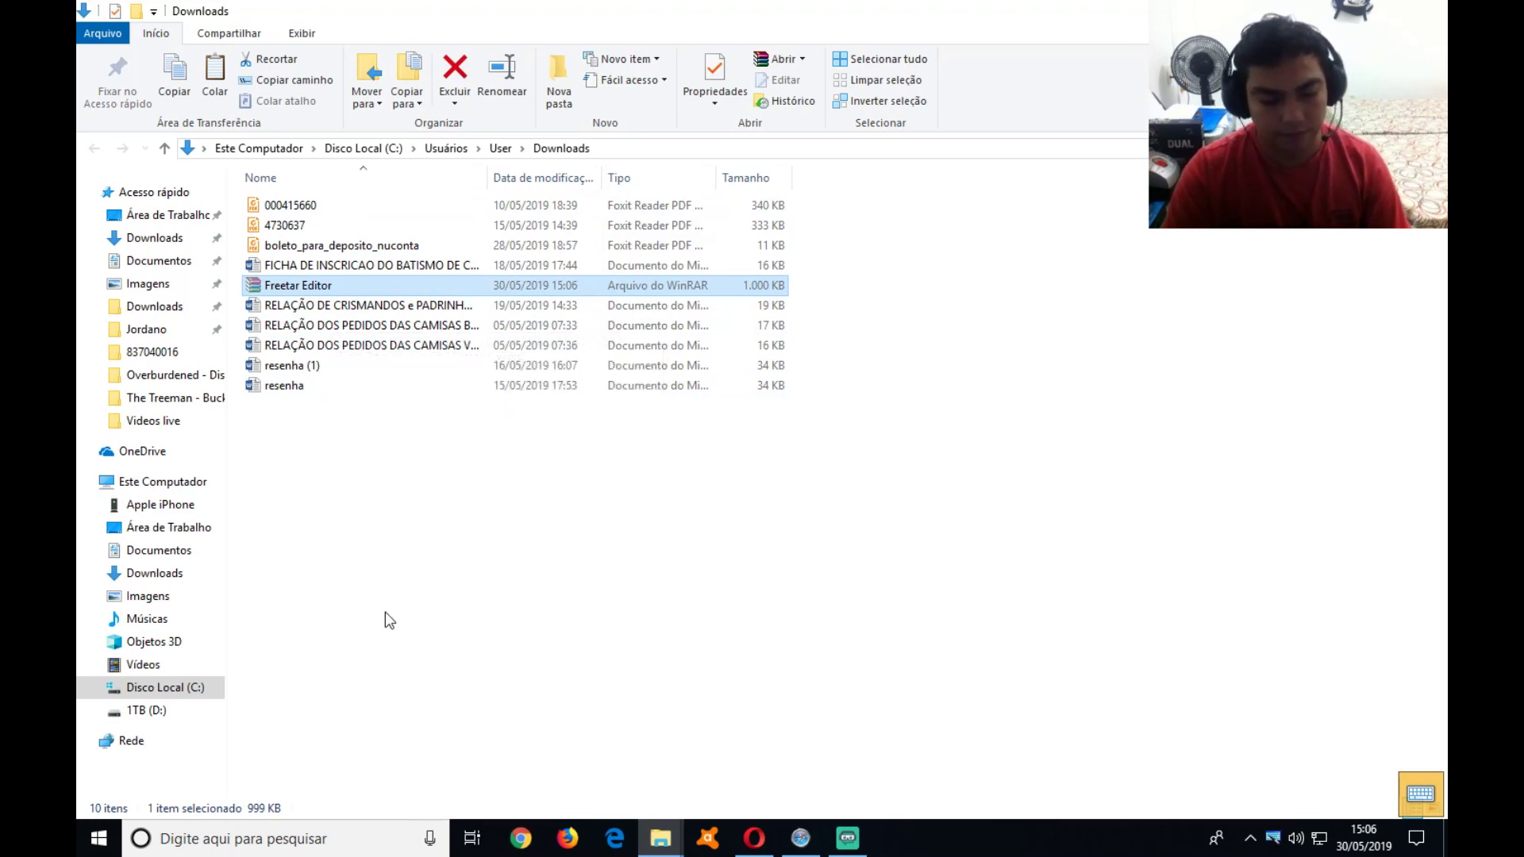
{"action": "left_click", "coordinate": [163, 713]}
{"action": "right_click", "coordinate": [366, 514]}
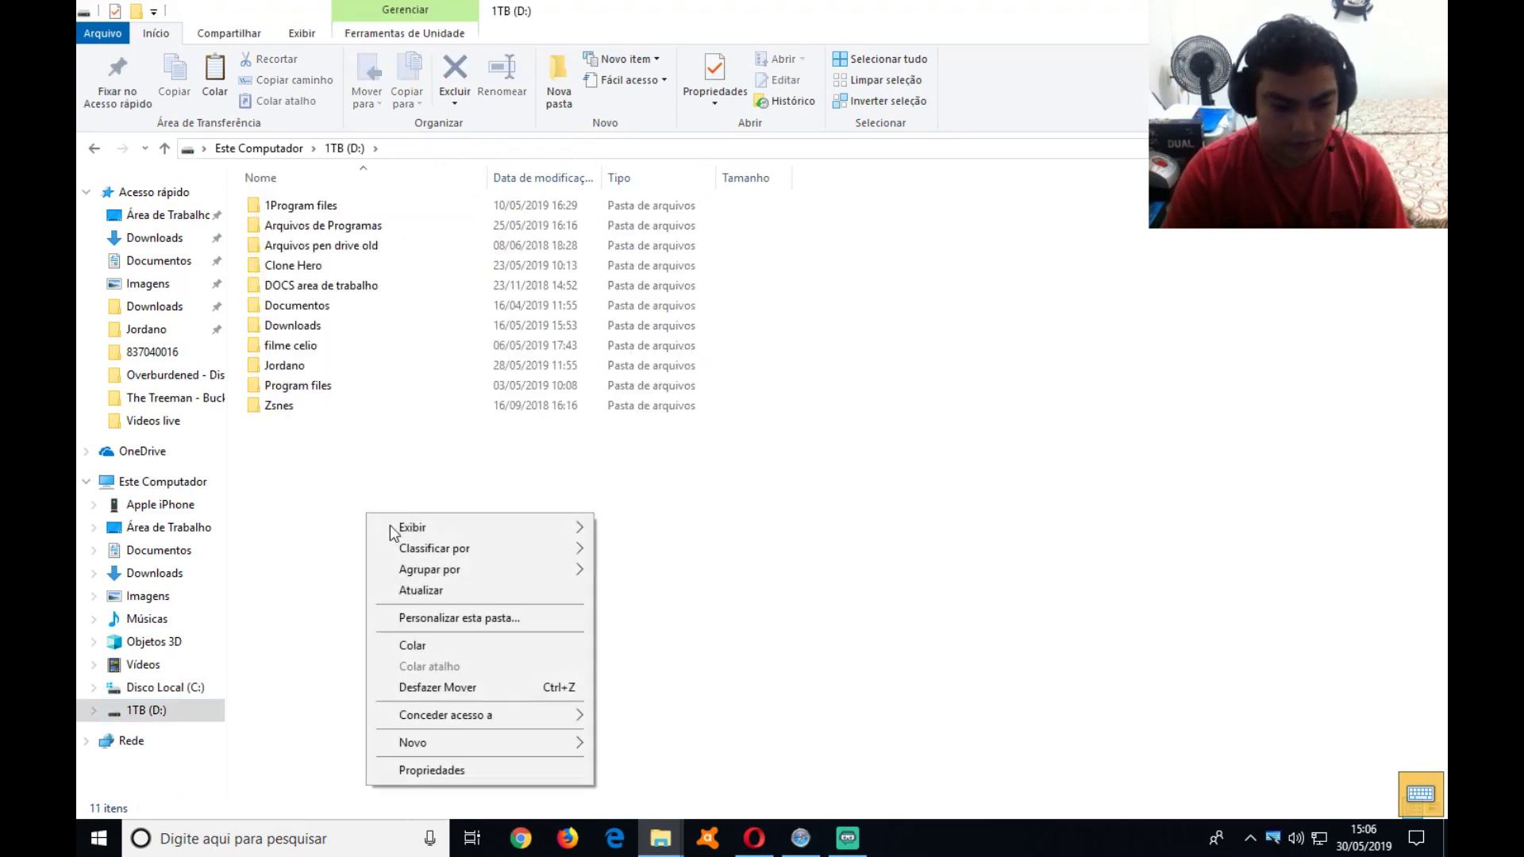
{"action": "left_click", "coordinate": [381, 647]}
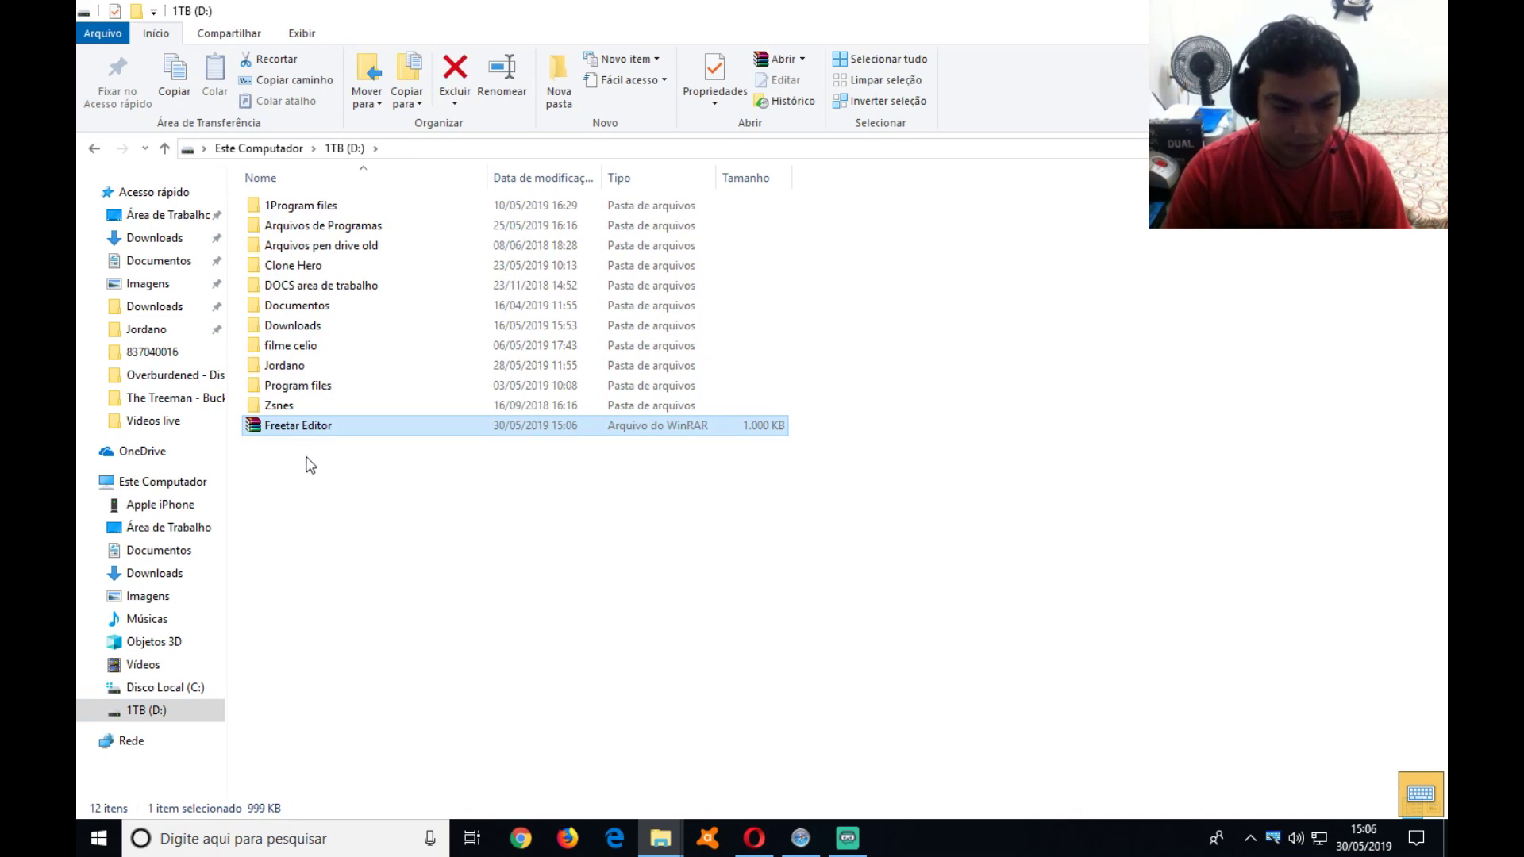
Extract the Freetar Editor archive into its own folder on the D: drive and open that folder
{"action": "right_click", "coordinate": [288, 431]}
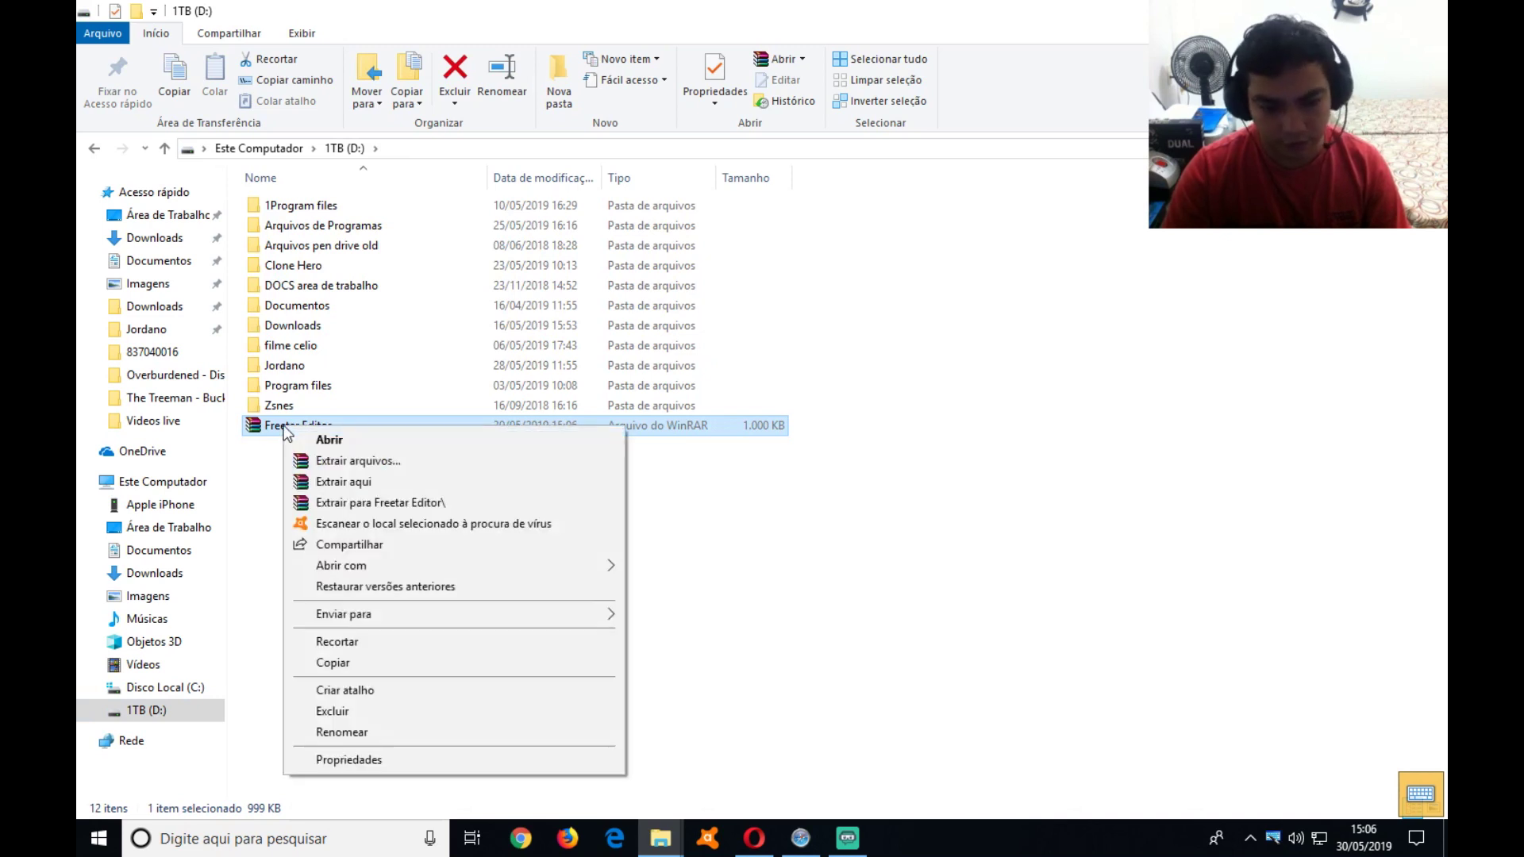
{"action": "left_click", "coordinate": [335, 503]}
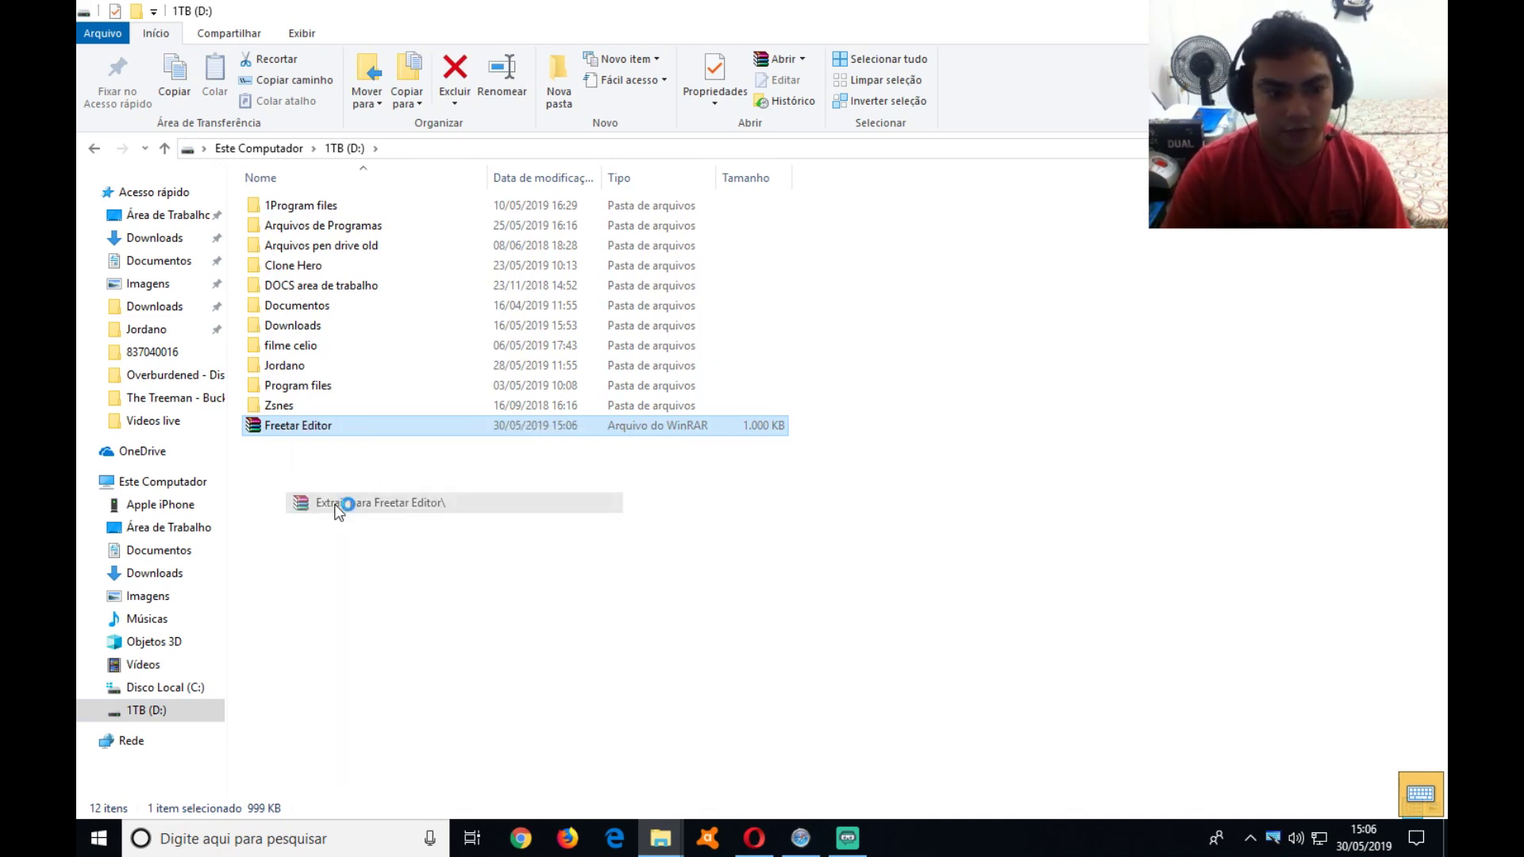
{"action": "double_click", "coordinate": [307, 446]}
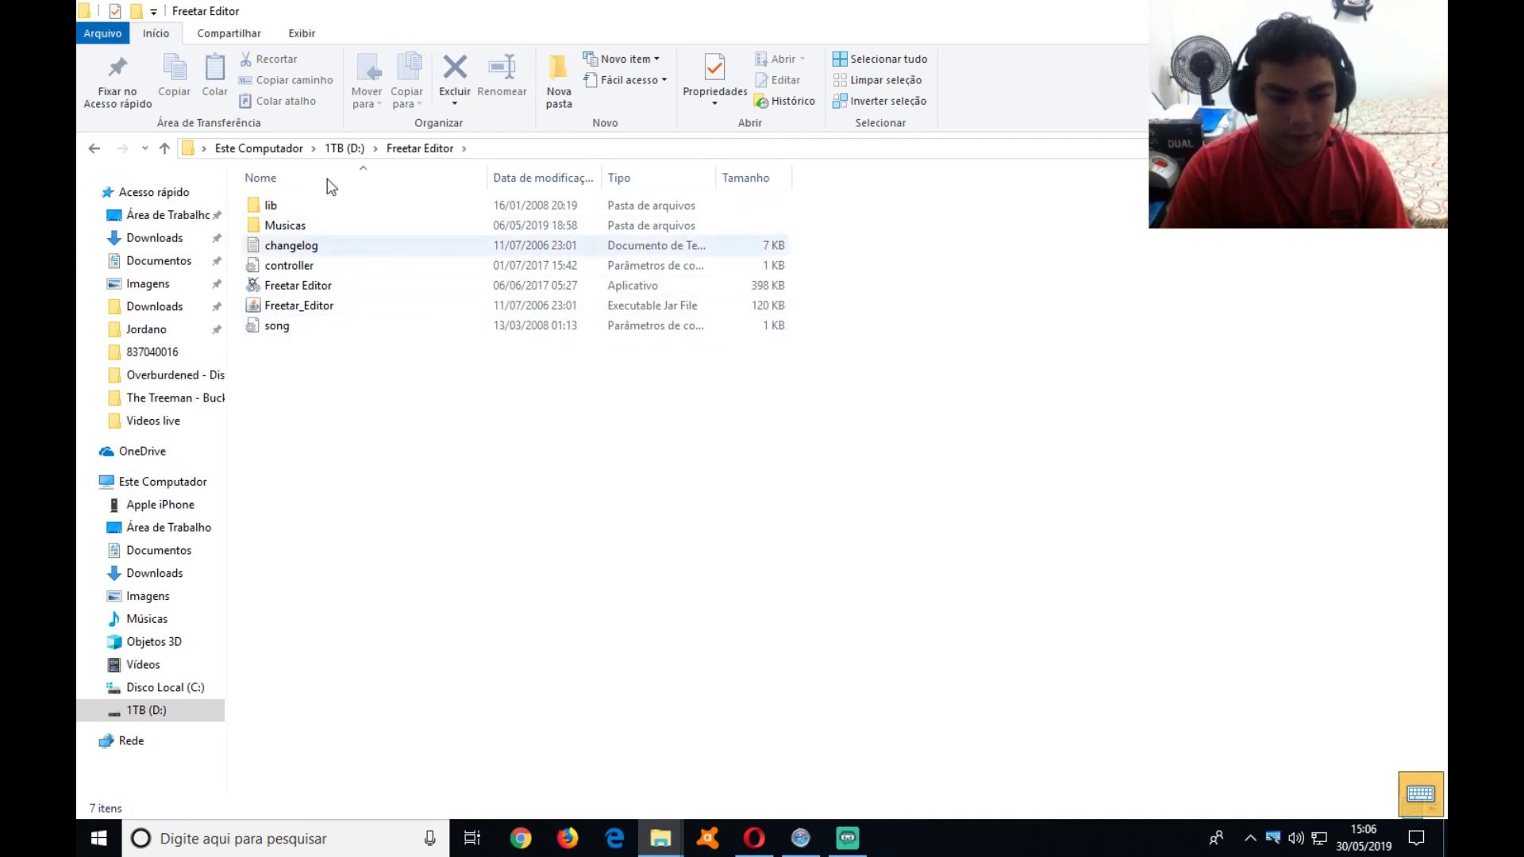
Examine the Freetar Editor folder's application file and its Musicas subfolder, ending back in the Freetar Editor folder
{"action": "left_click", "coordinate": [315, 227]}
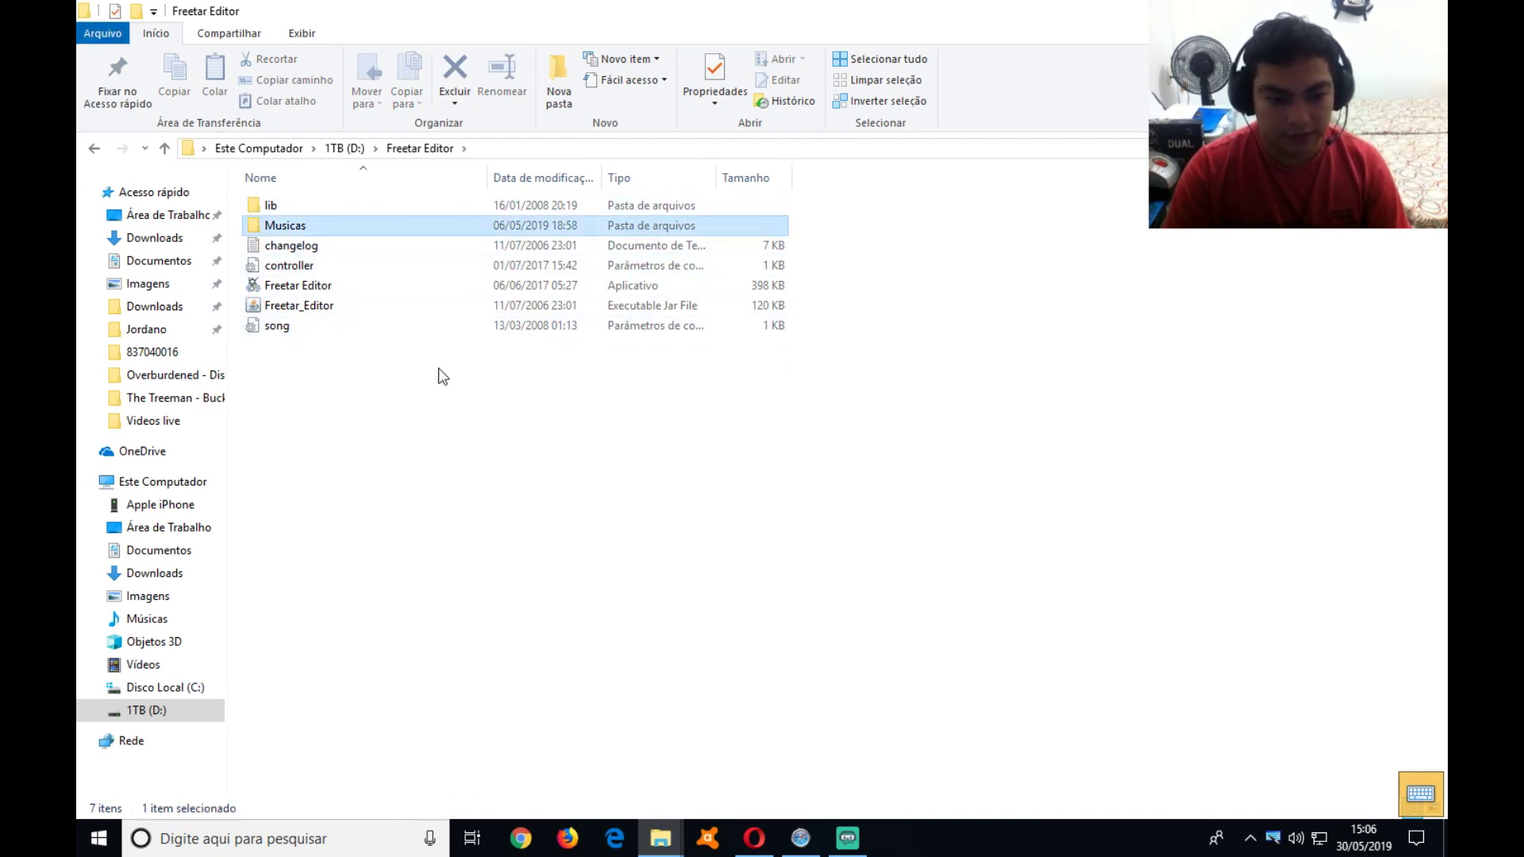
{"action": "left_click", "coordinate": [327, 287]}
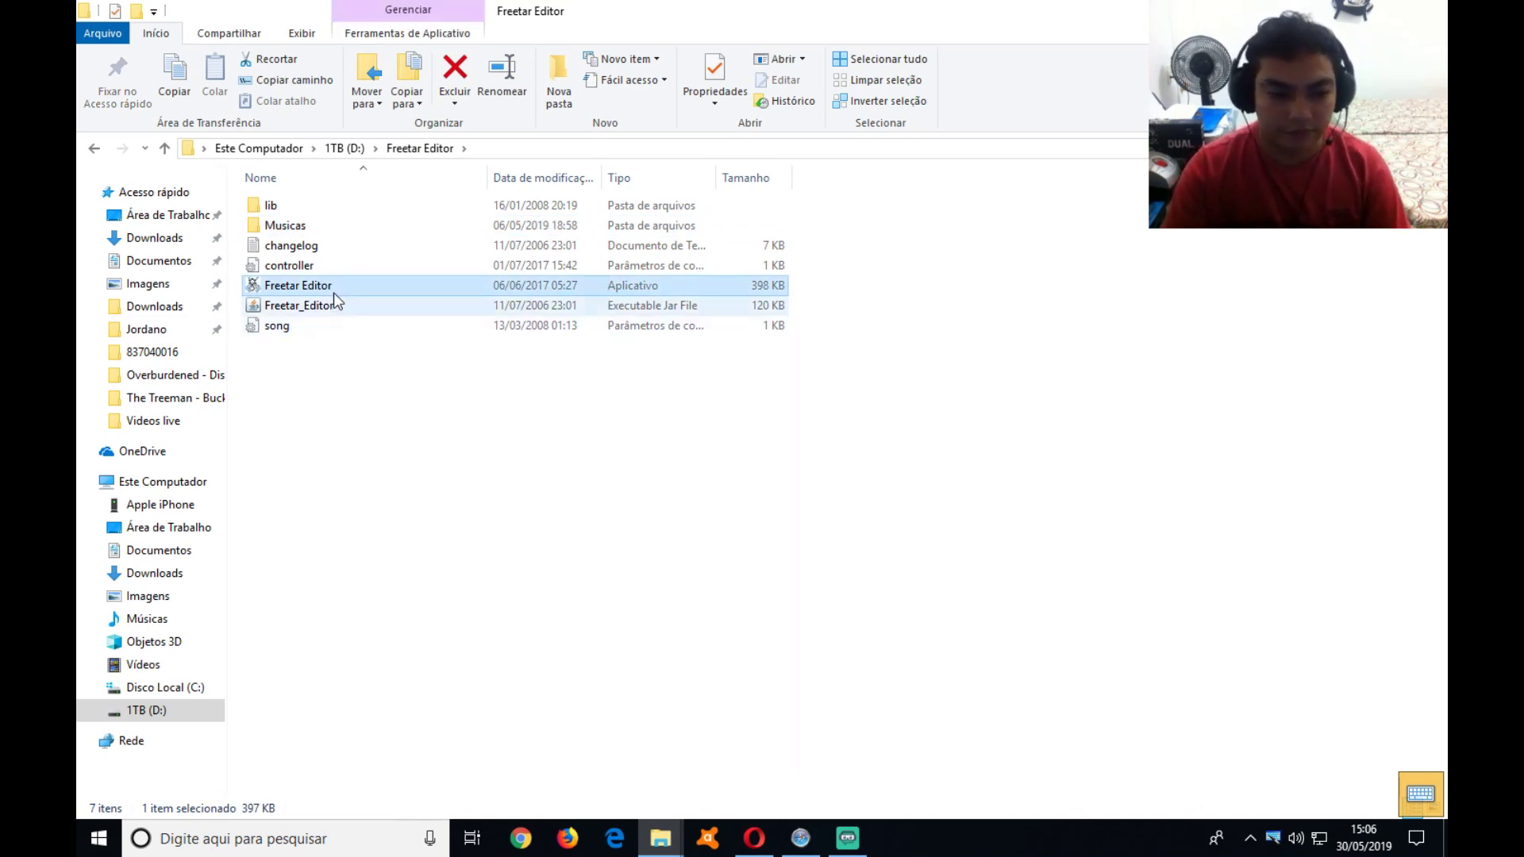
{"action": "left_click", "coordinate": [286, 226]}
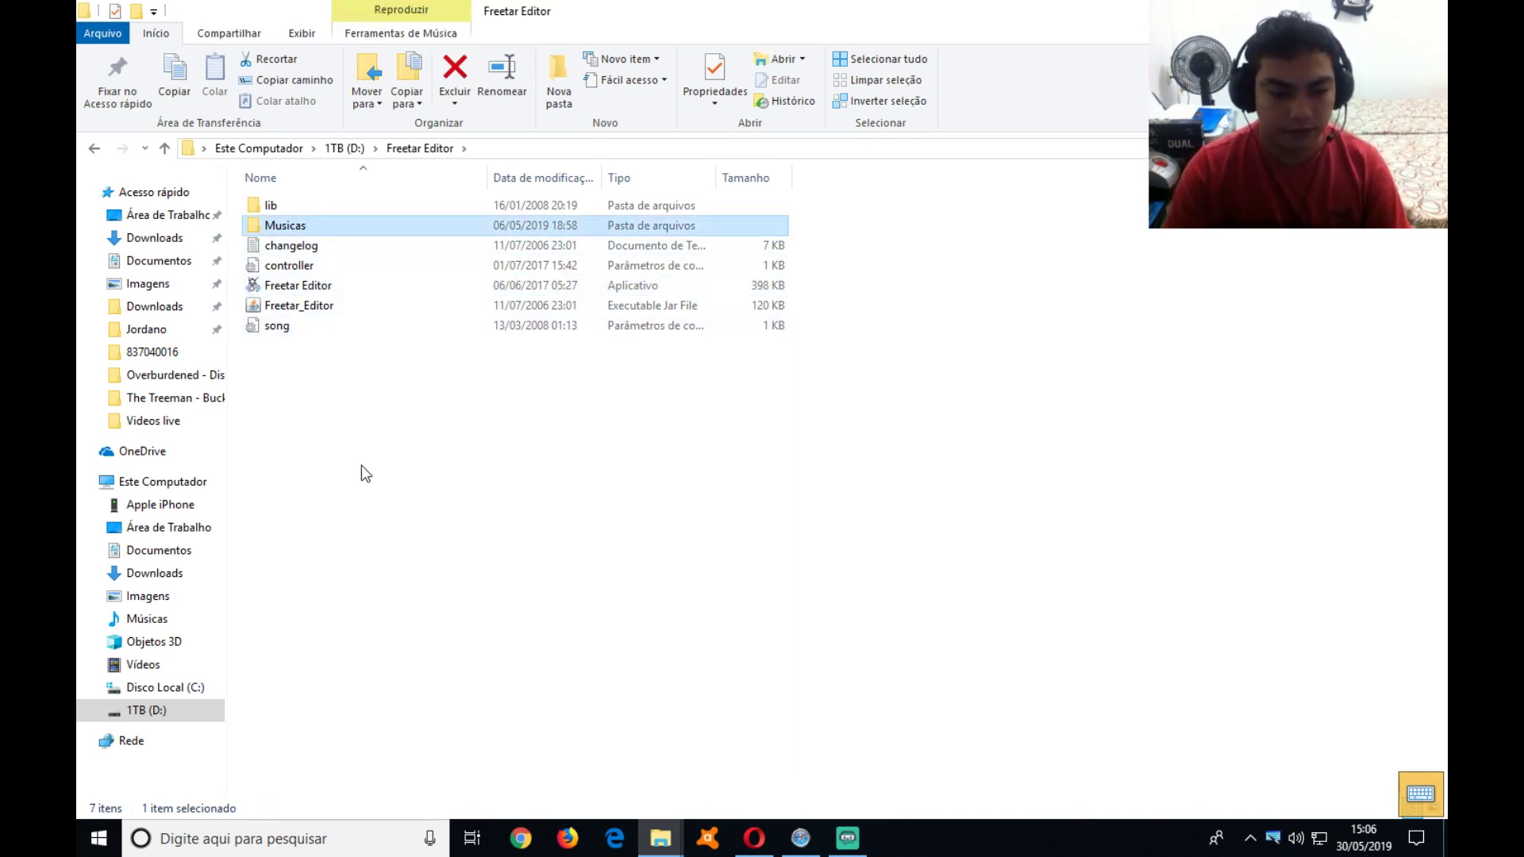
{"action": "double_click", "coordinate": [341, 227]}
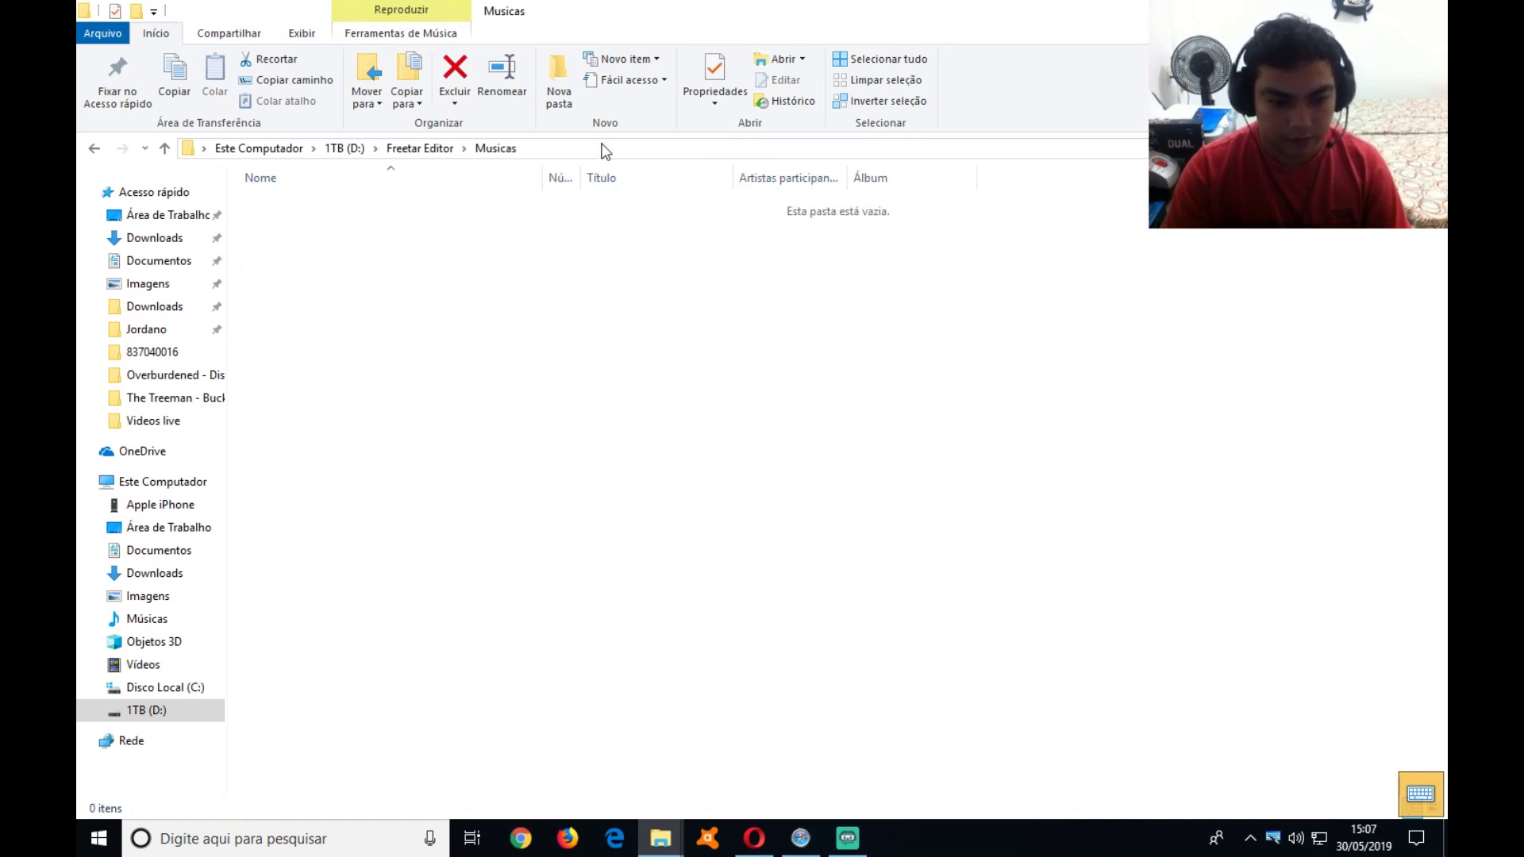
{"action": "key", "text": "BackSpace"}
{"action": "key", "text": "BackSpace"}
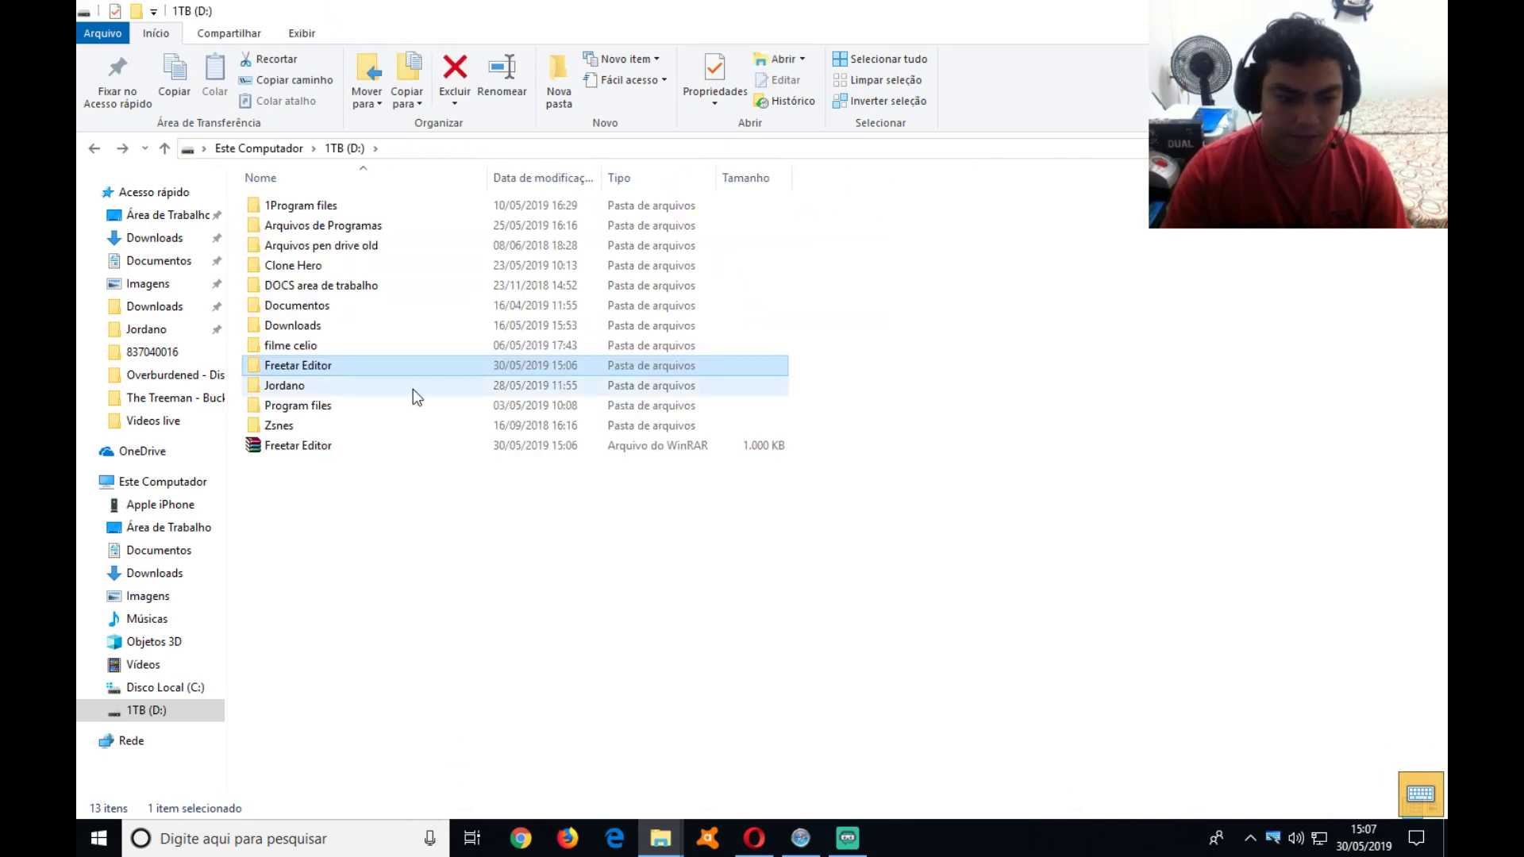
{"action": "double_click", "coordinate": [374, 367]}
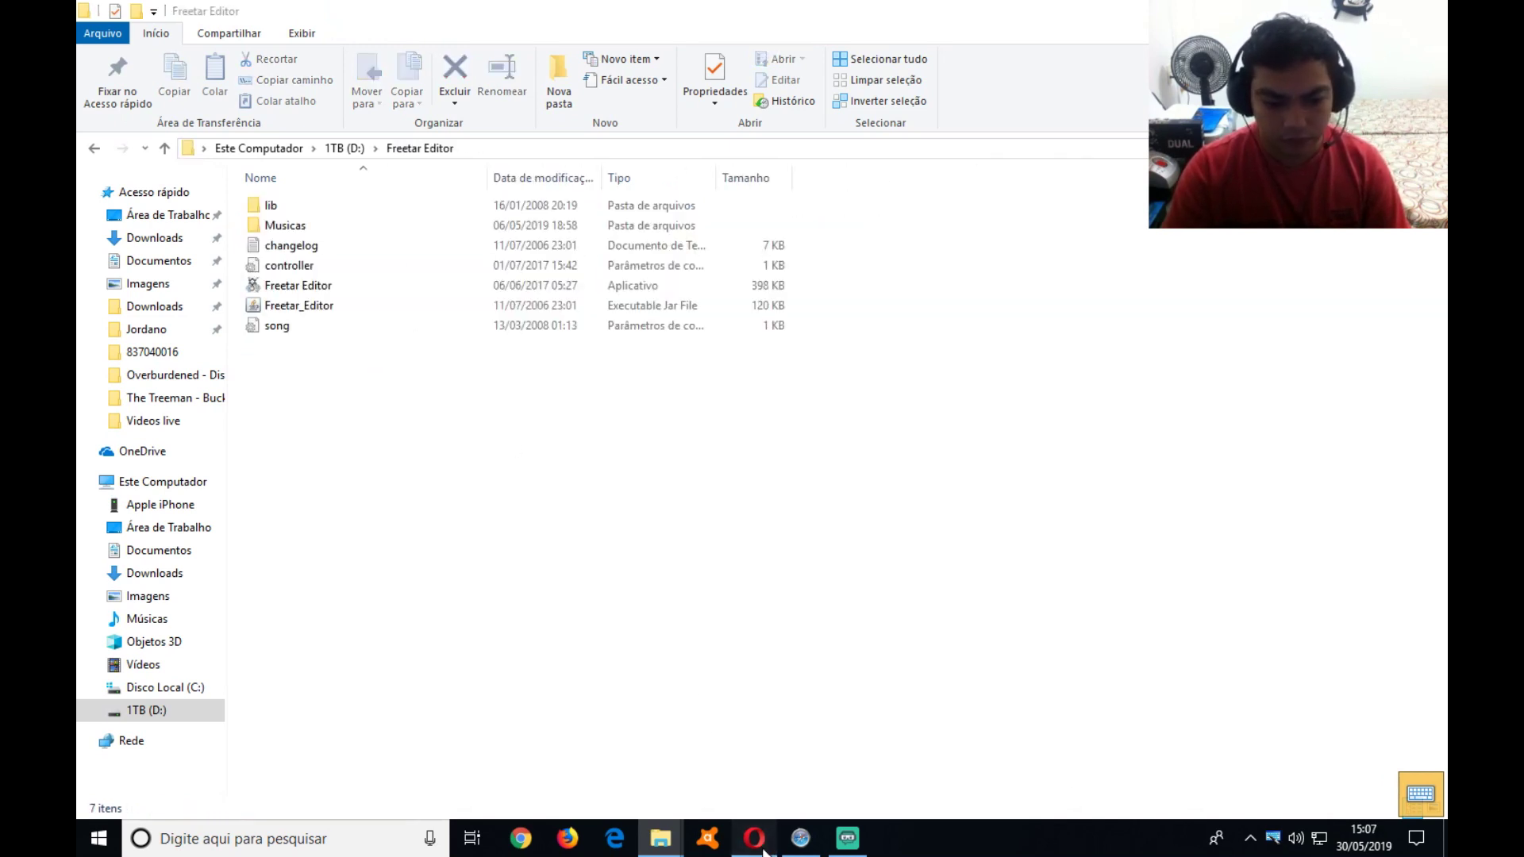
Switch to Opera, search YouTube for "overburdened disturbed" and open Disturbed's official "Overburdened" video
{"action": "left_click", "coordinate": [762, 849]}
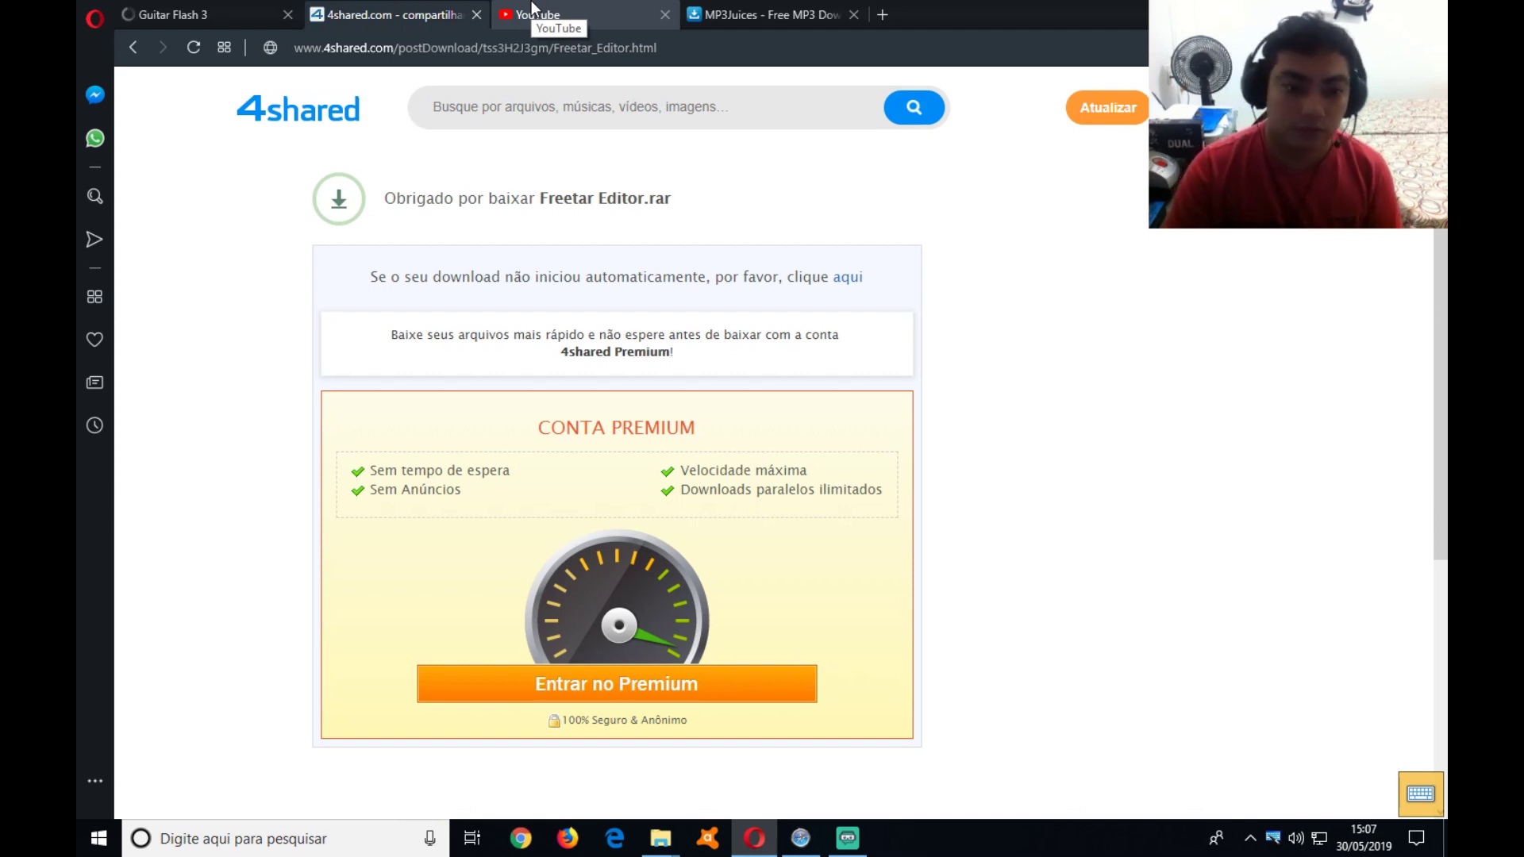
{"action": "left_click", "coordinate": [531, 10]}
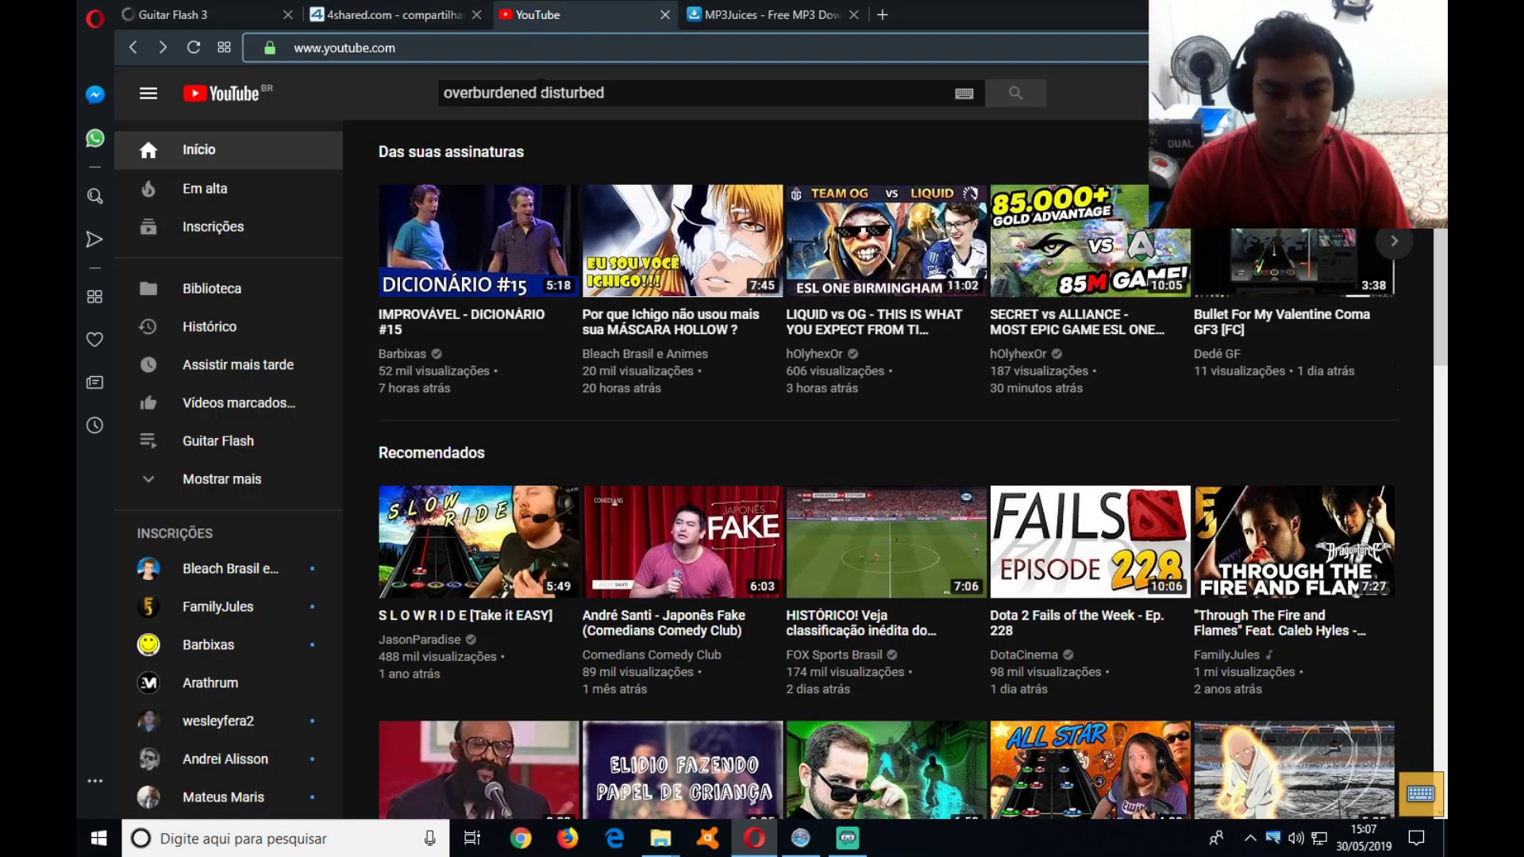
{"action": "left_click", "coordinate": [614, 100]}
{"action": "key", "text": "Return"}
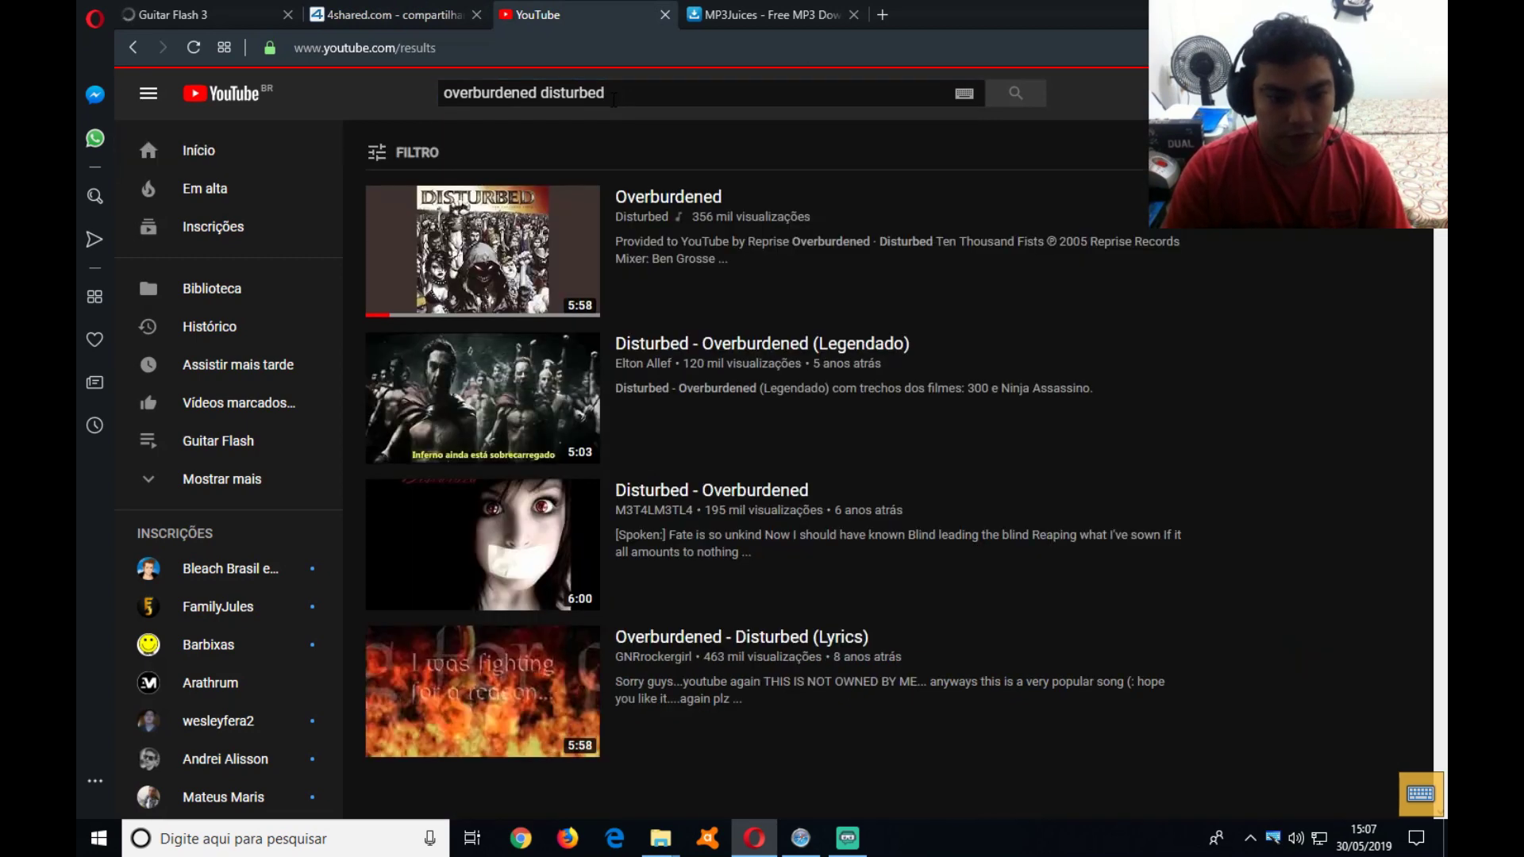
{"action": "left_click", "coordinate": [503, 231]}
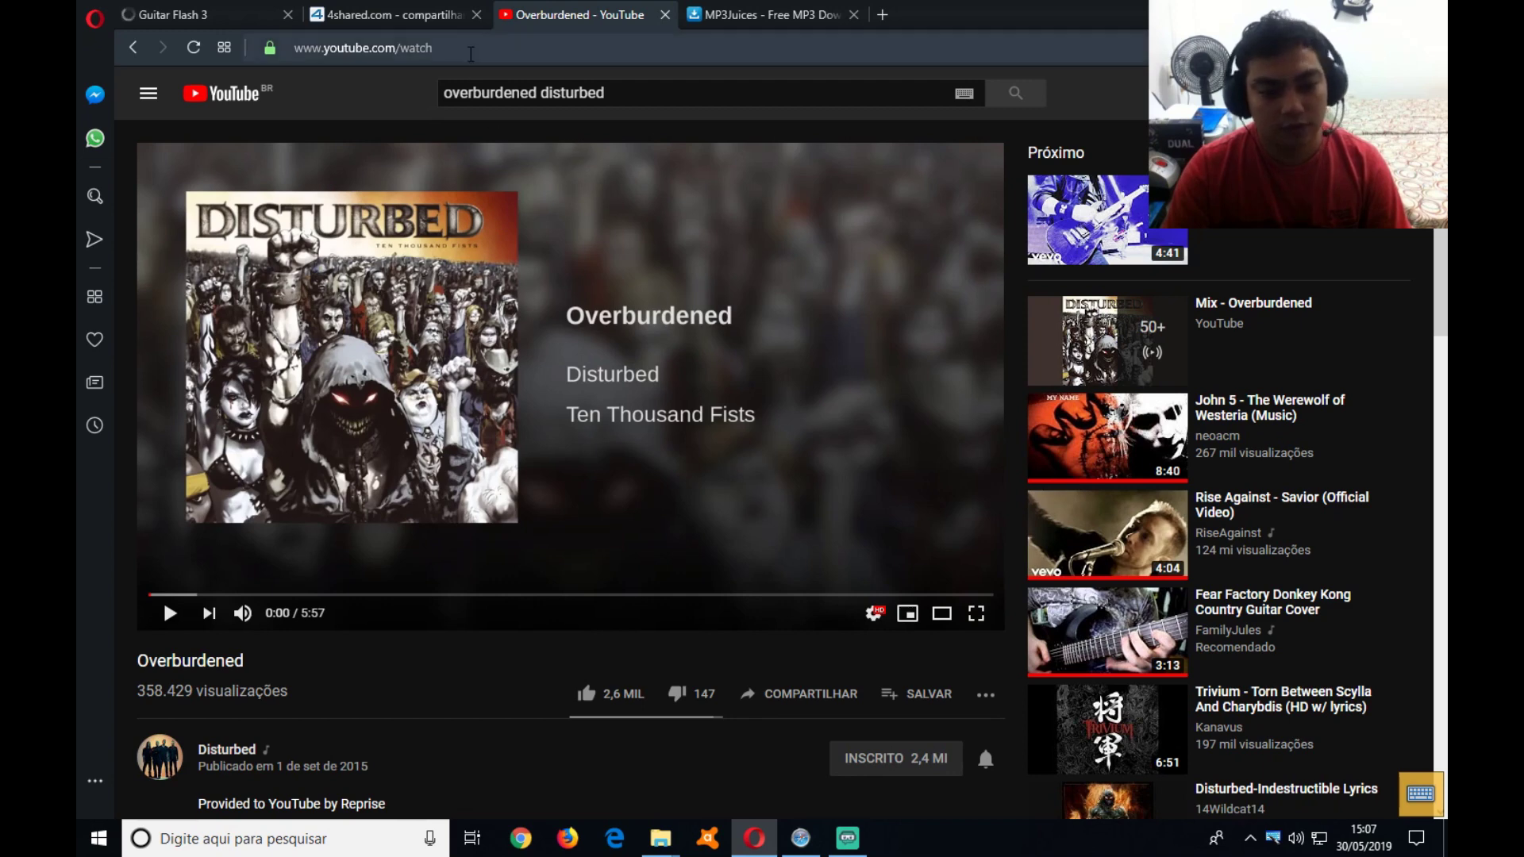
Copy the web address of the Overburdened video
{"action": "left_click", "coordinate": [470, 54]}
{"action": "right_click", "coordinate": [470, 52]}
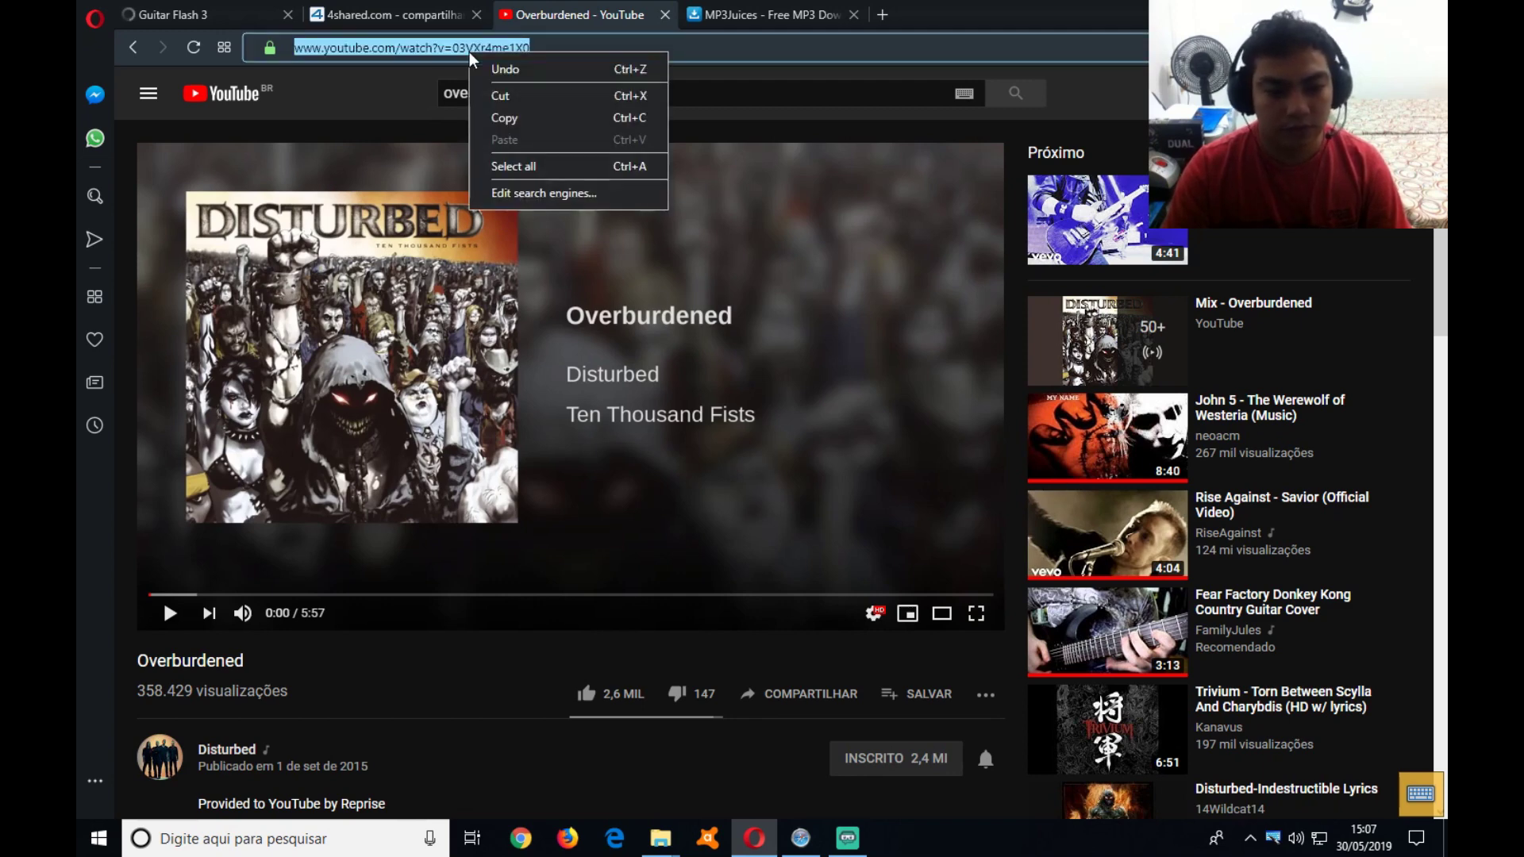
{"action": "left_click", "coordinate": [511, 119]}
Convert the copied YouTube address to an MP3 on Mp3Juices and download the resulting file
{"action": "left_click", "coordinate": [774, 15]}
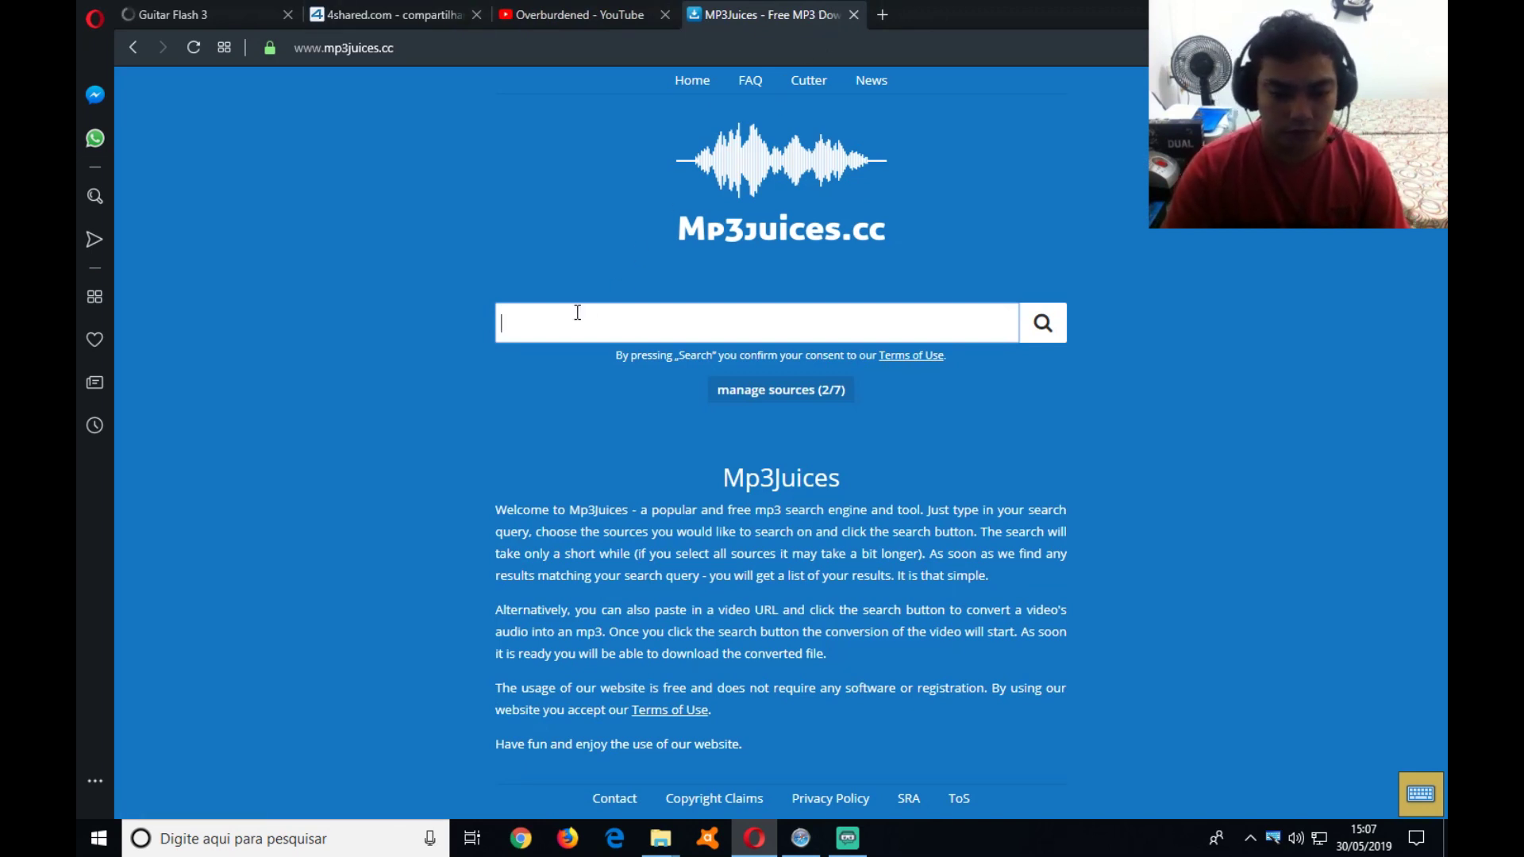
{"action": "key", "text": "ctrl+v"}
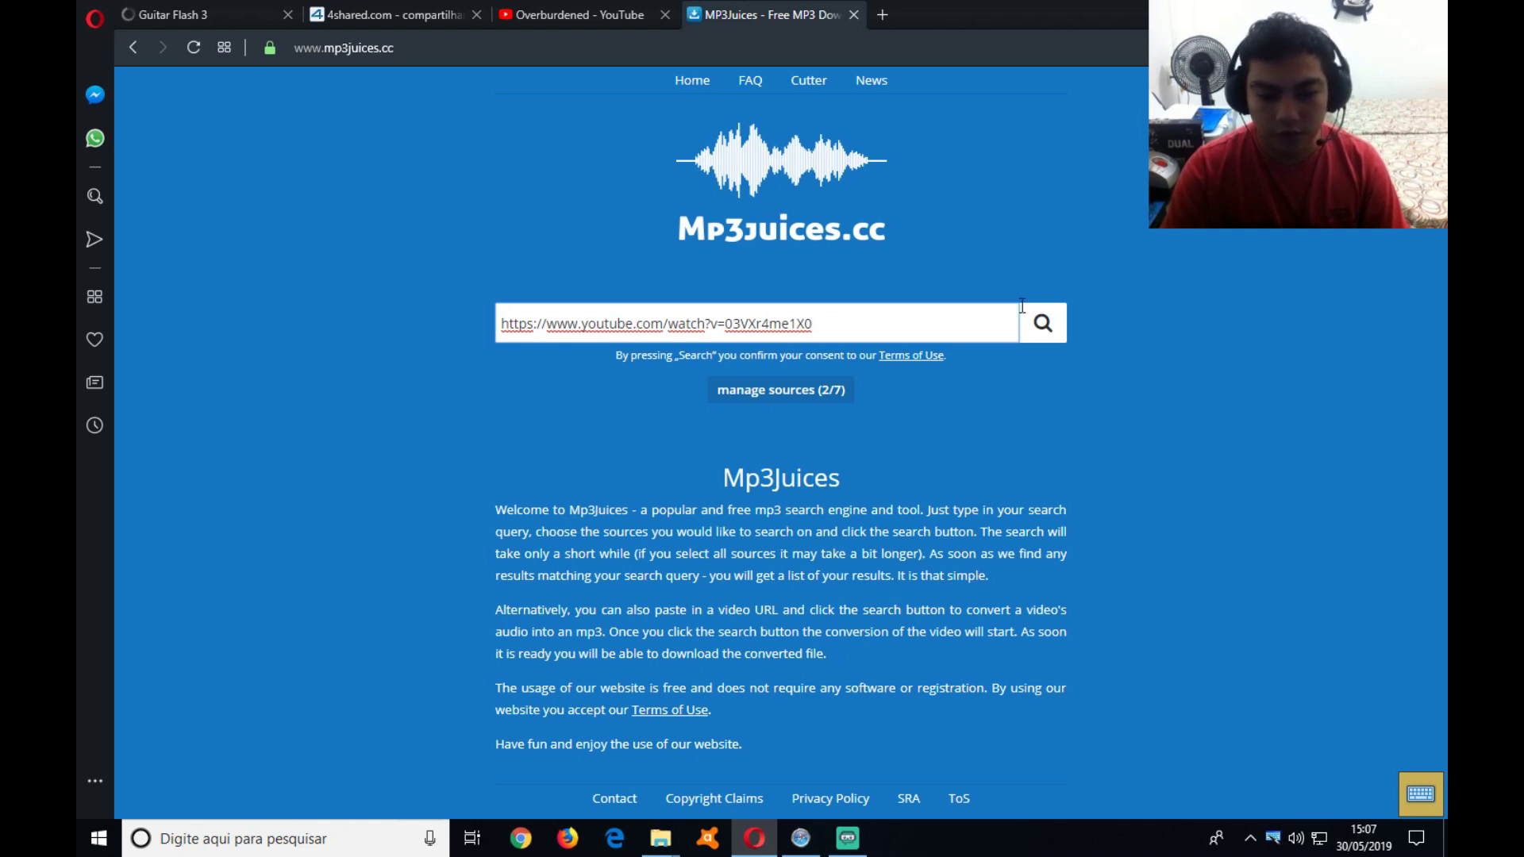
{"action": "left_click", "coordinate": [1040, 322]}
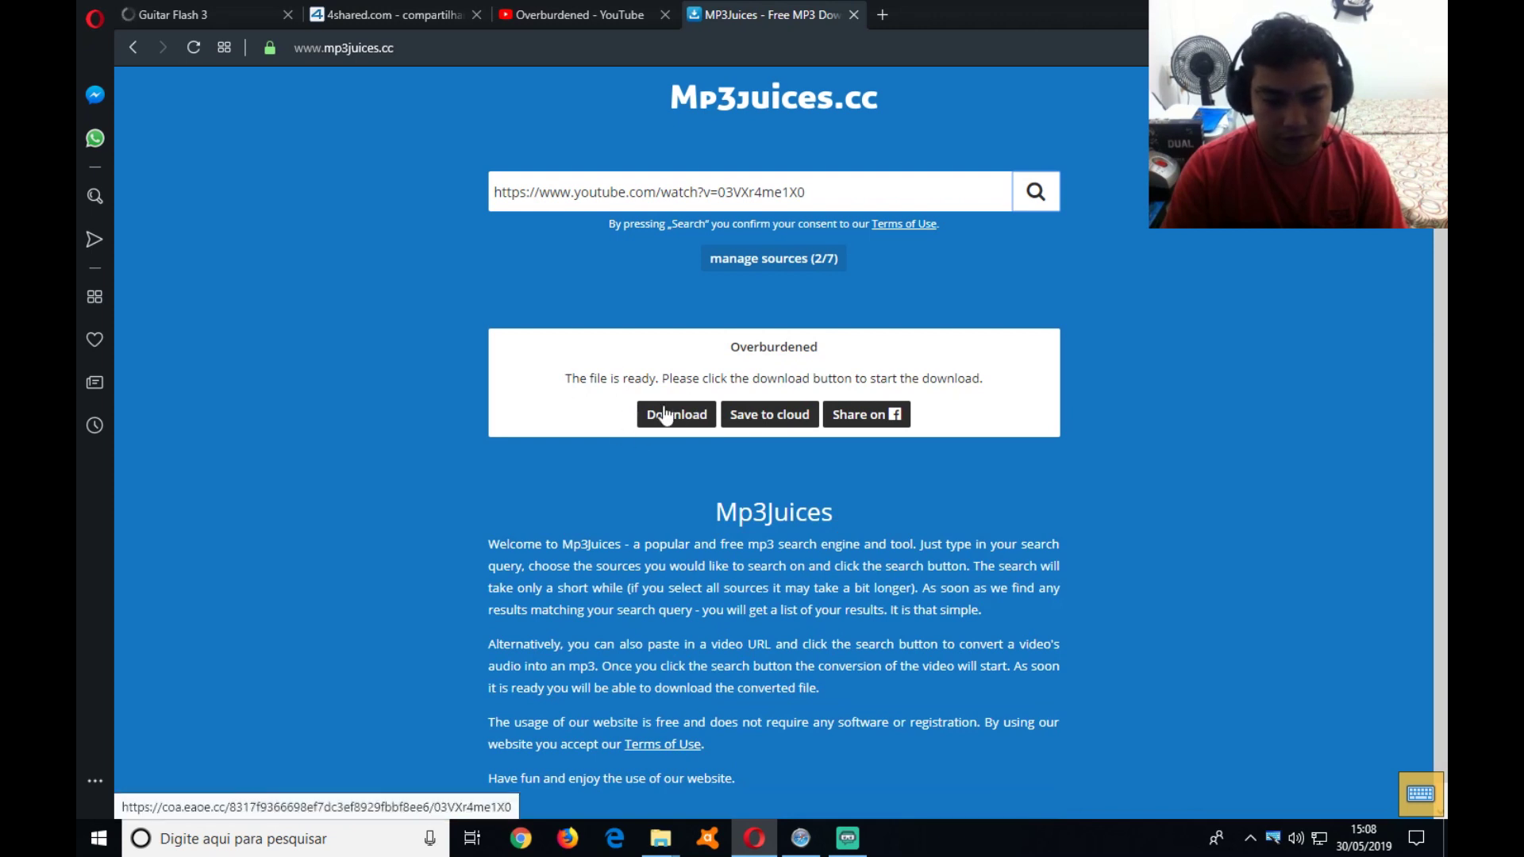
{"action": "left_click", "coordinate": [674, 419]}
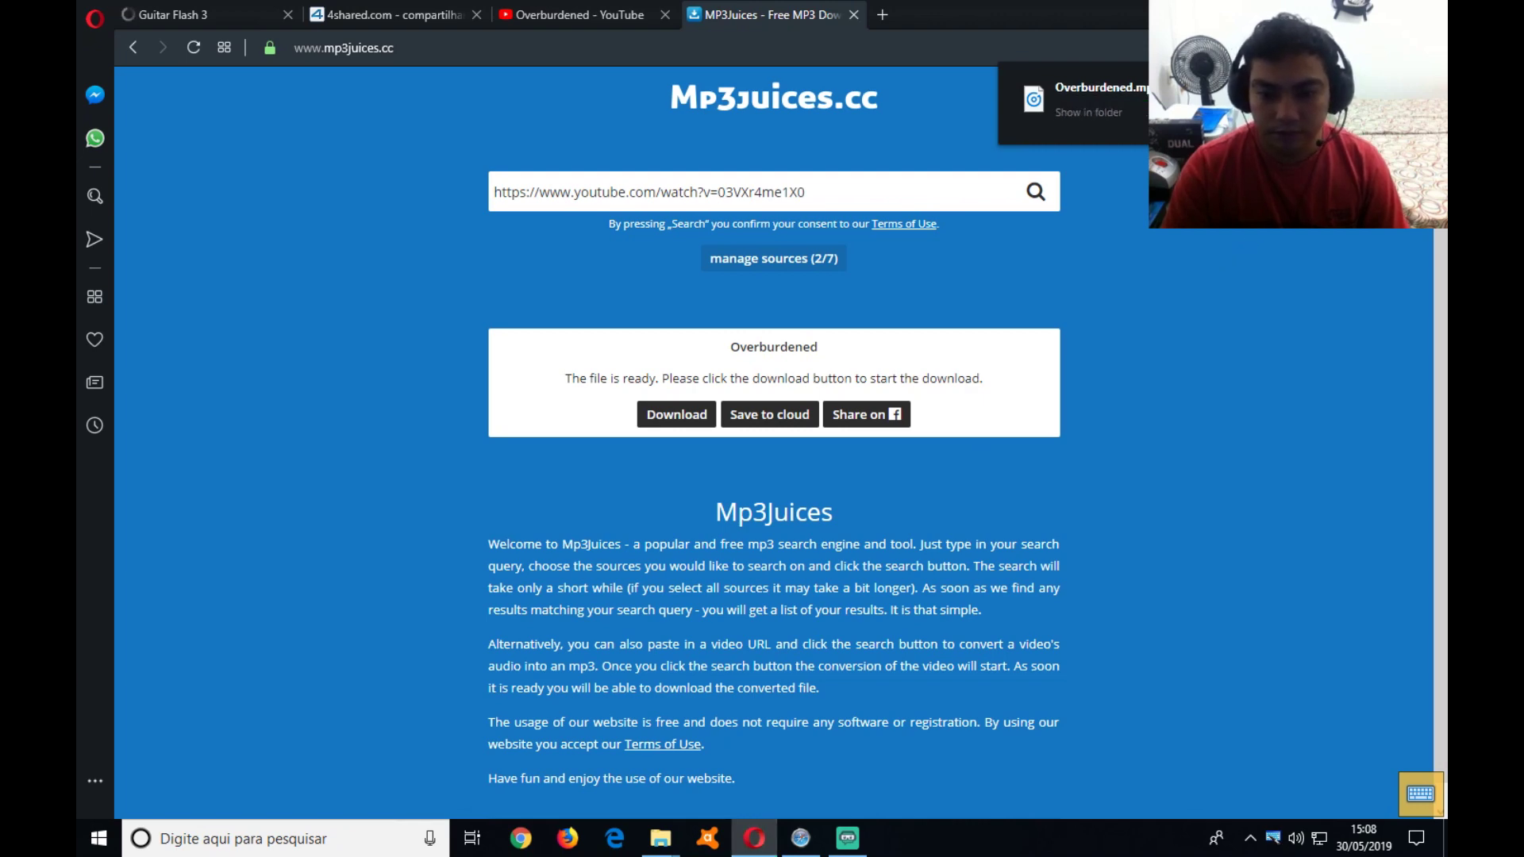
Cut the downloaded Overburdened MP3 from Downloads and open the Musicas folder inside Freetar Editor on the D: drive
{"action": "left_click", "coordinate": [1088, 112]}
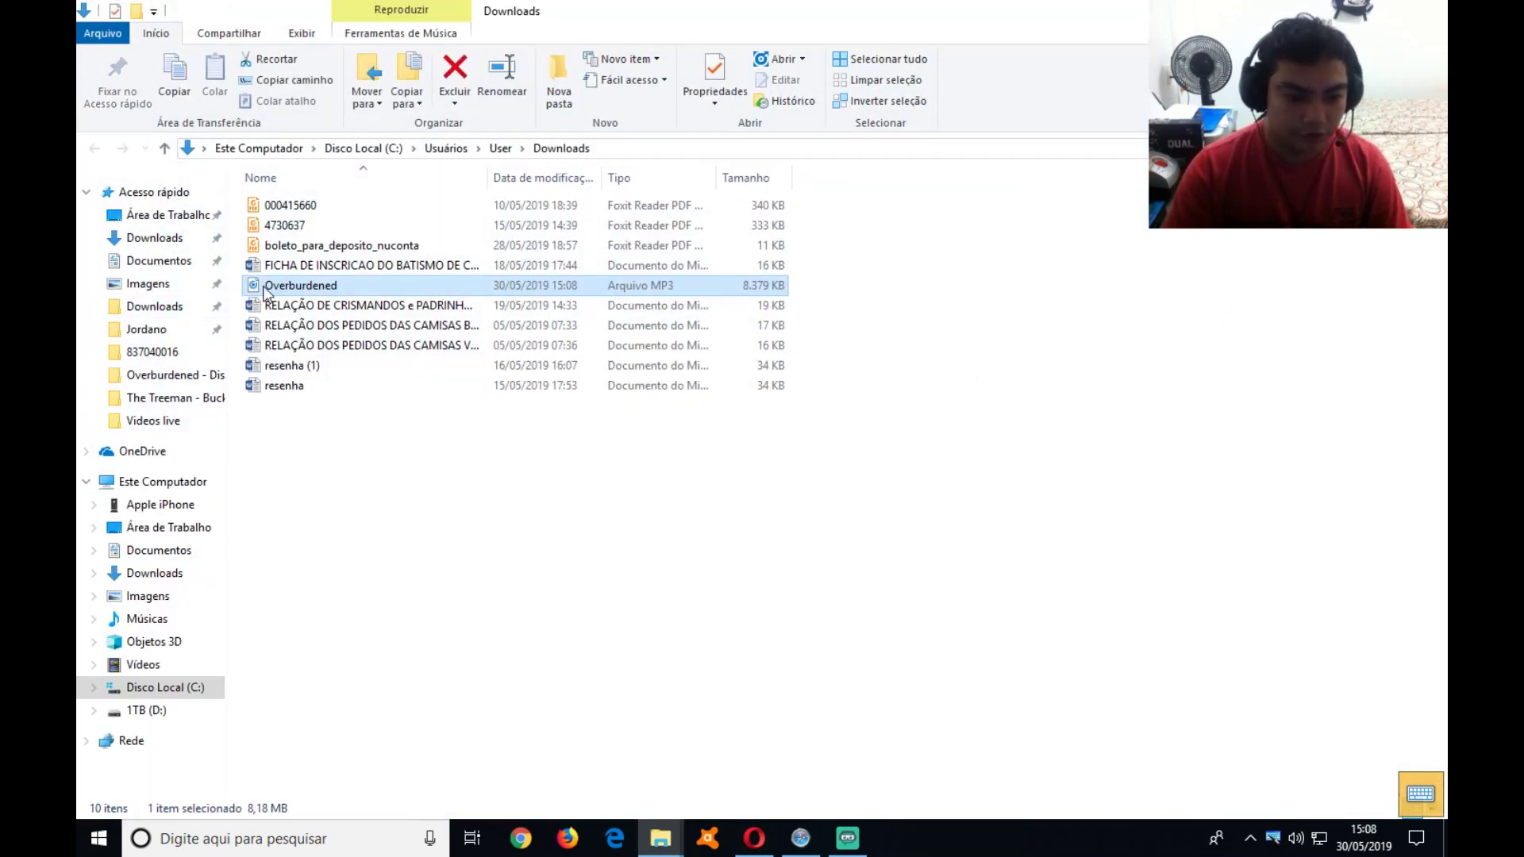
{"action": "right_click", "coordinate": [265, 291]}
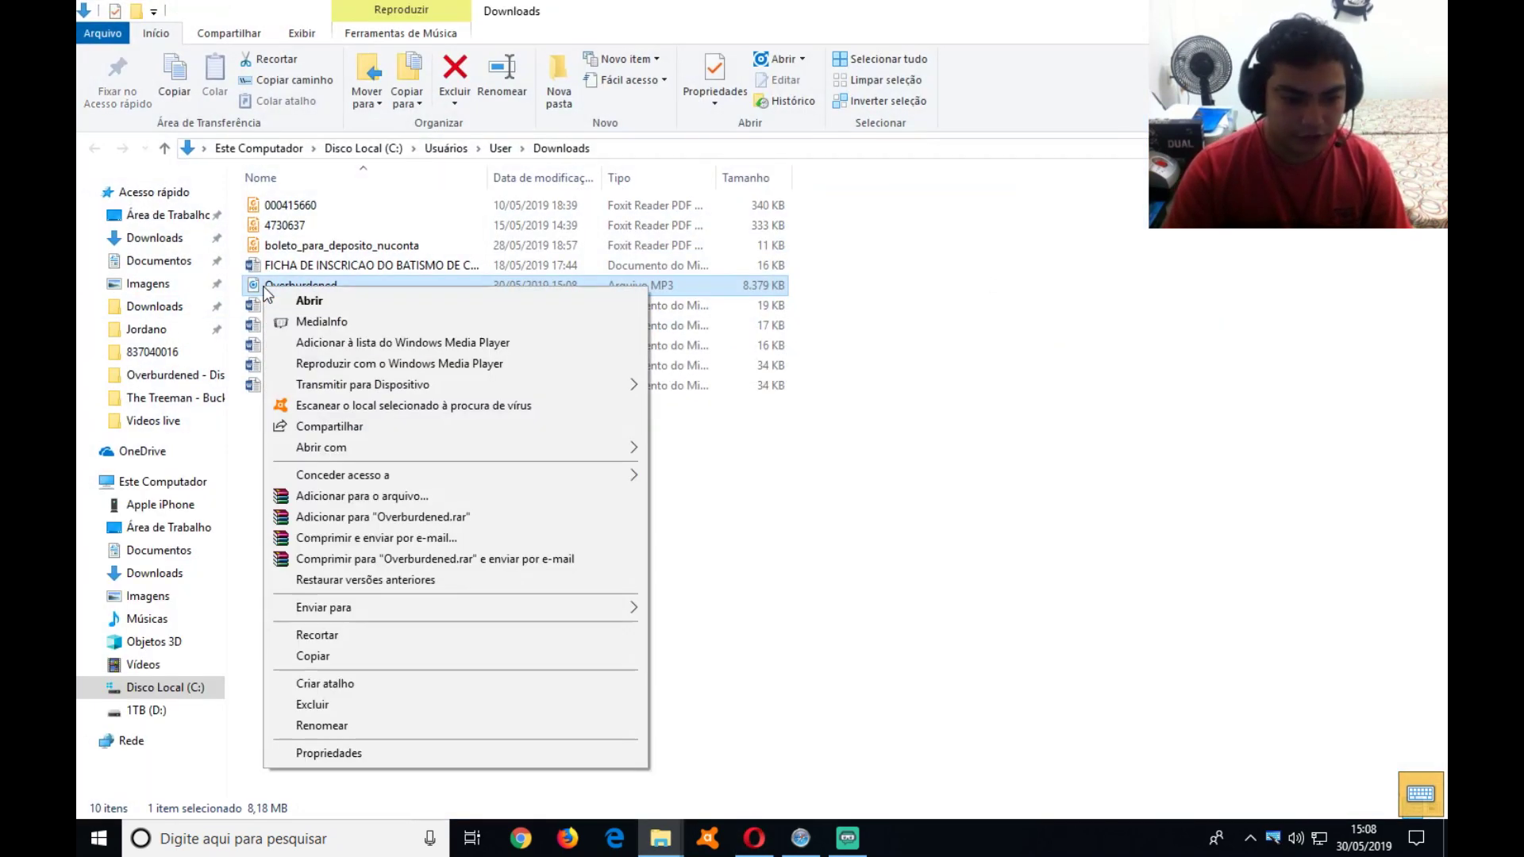
{"action": "left_click", "coordinate": [321, 635]}
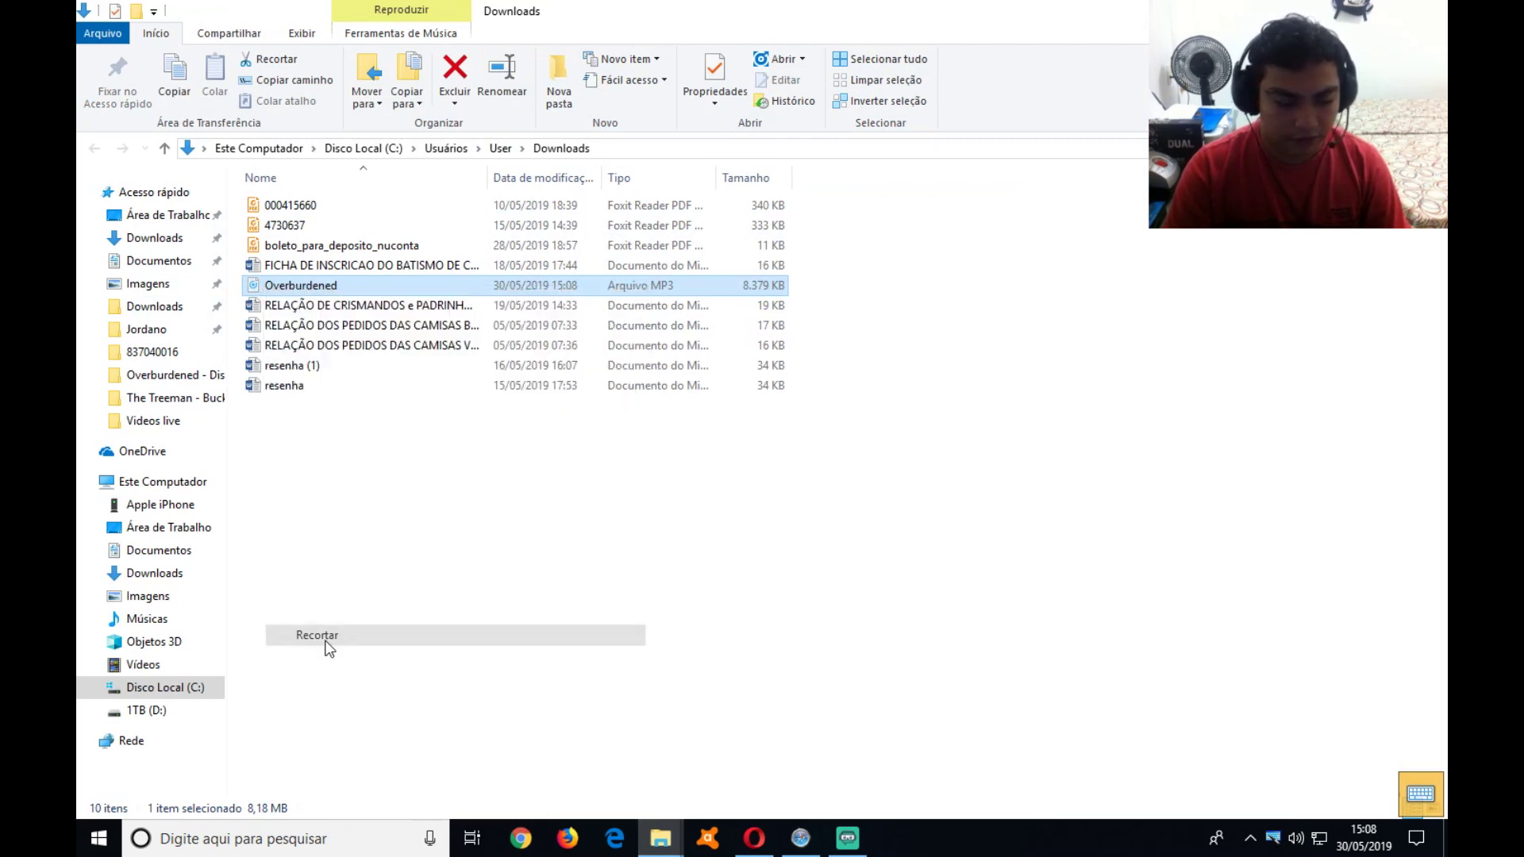
{"action": "left_click", "coordinate": [150, 712]}
{"action": "double_click", "coordinate": [294, 363]}
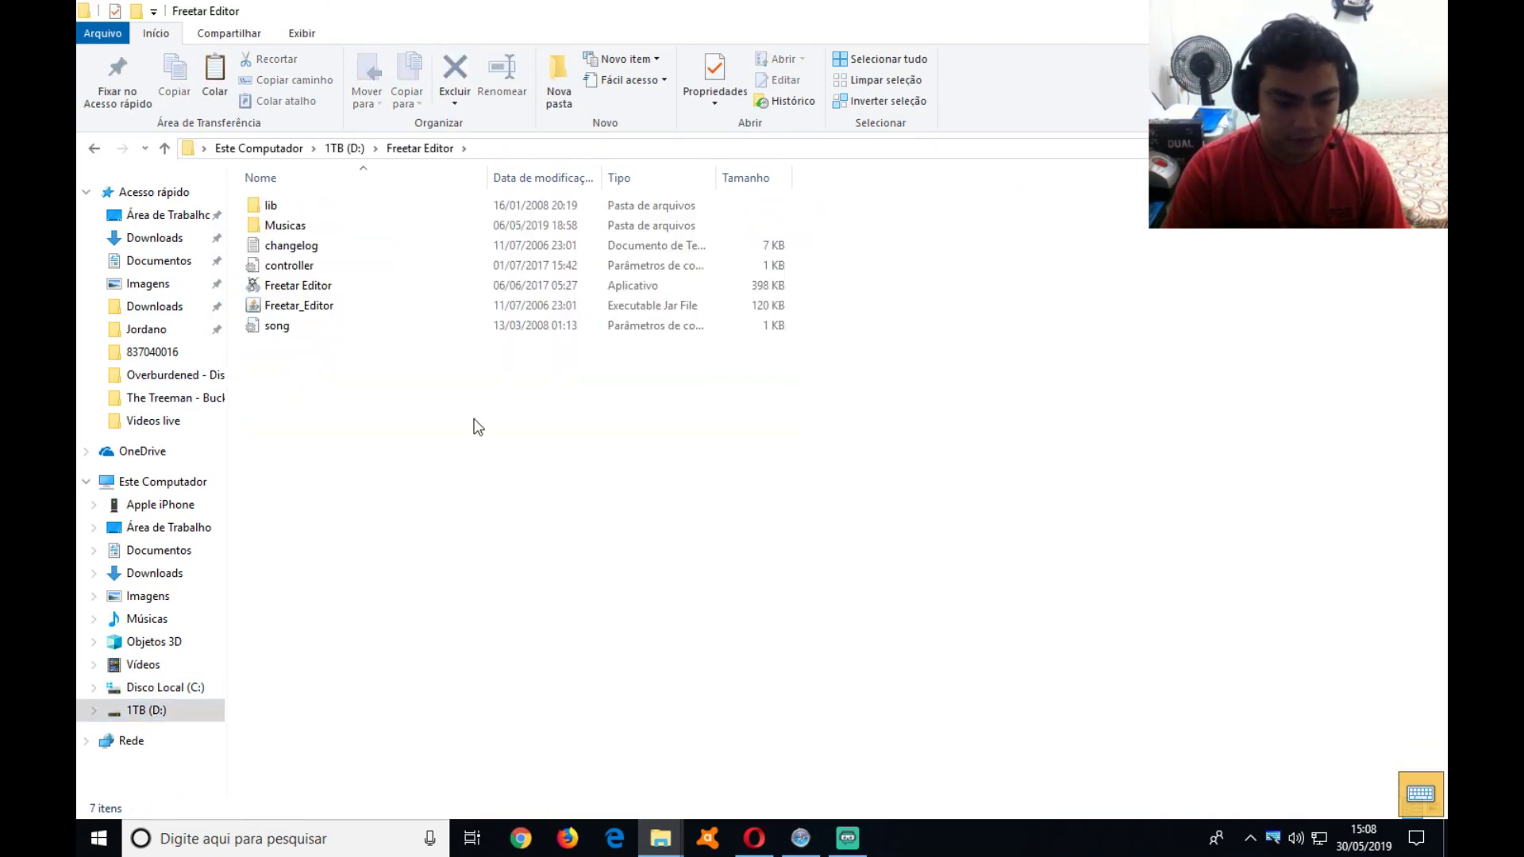
{"action": "double_click", "coordinate": [327, 226]}
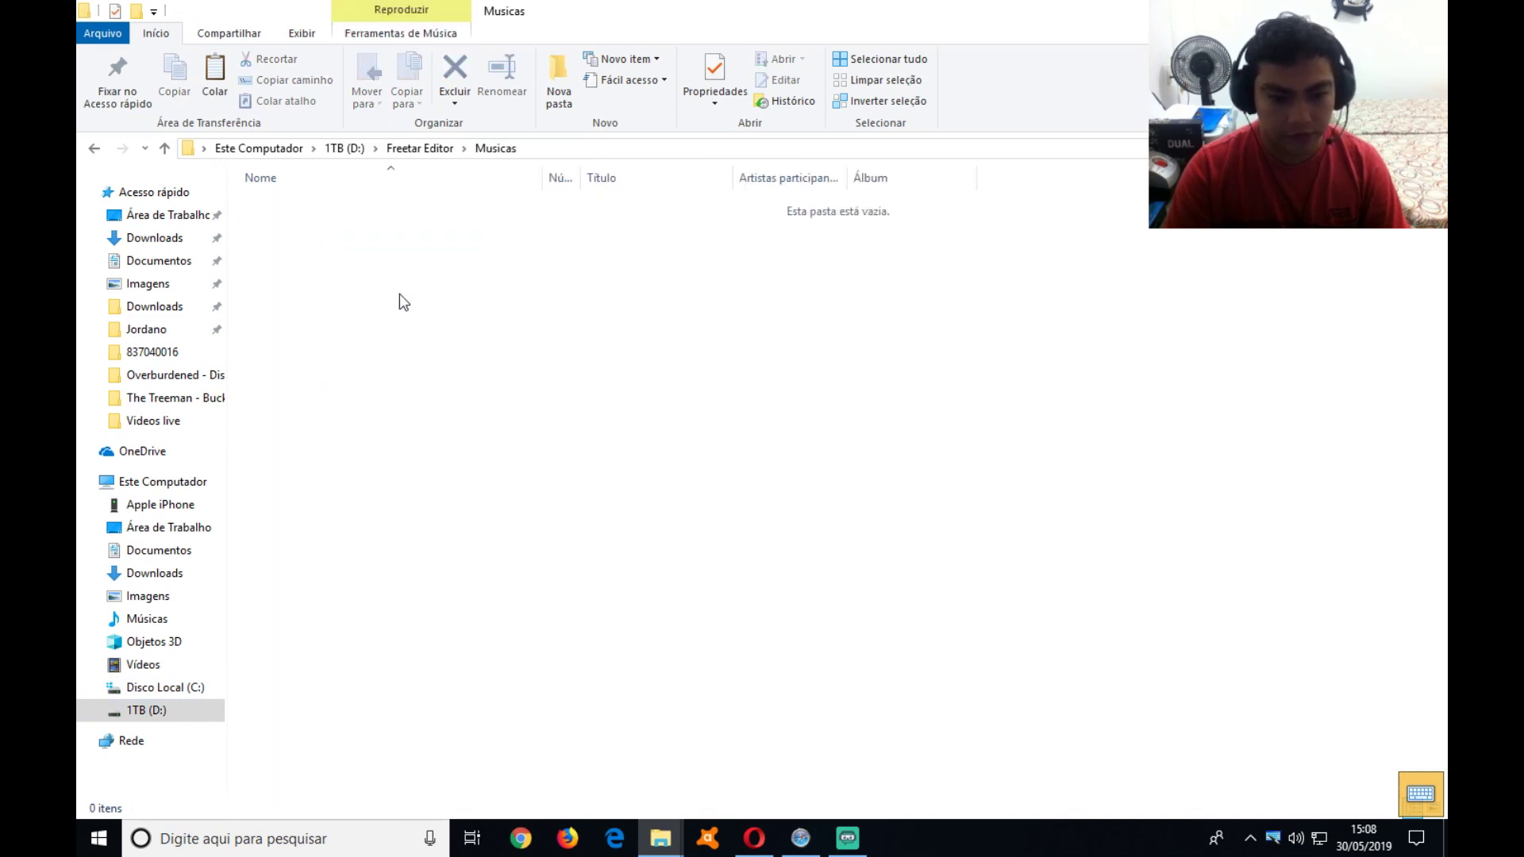
Create a folder named "Overburdened - Disturbed" inside Musicas and open it
{"action": "right_click", "coordinate": [369, 328]}
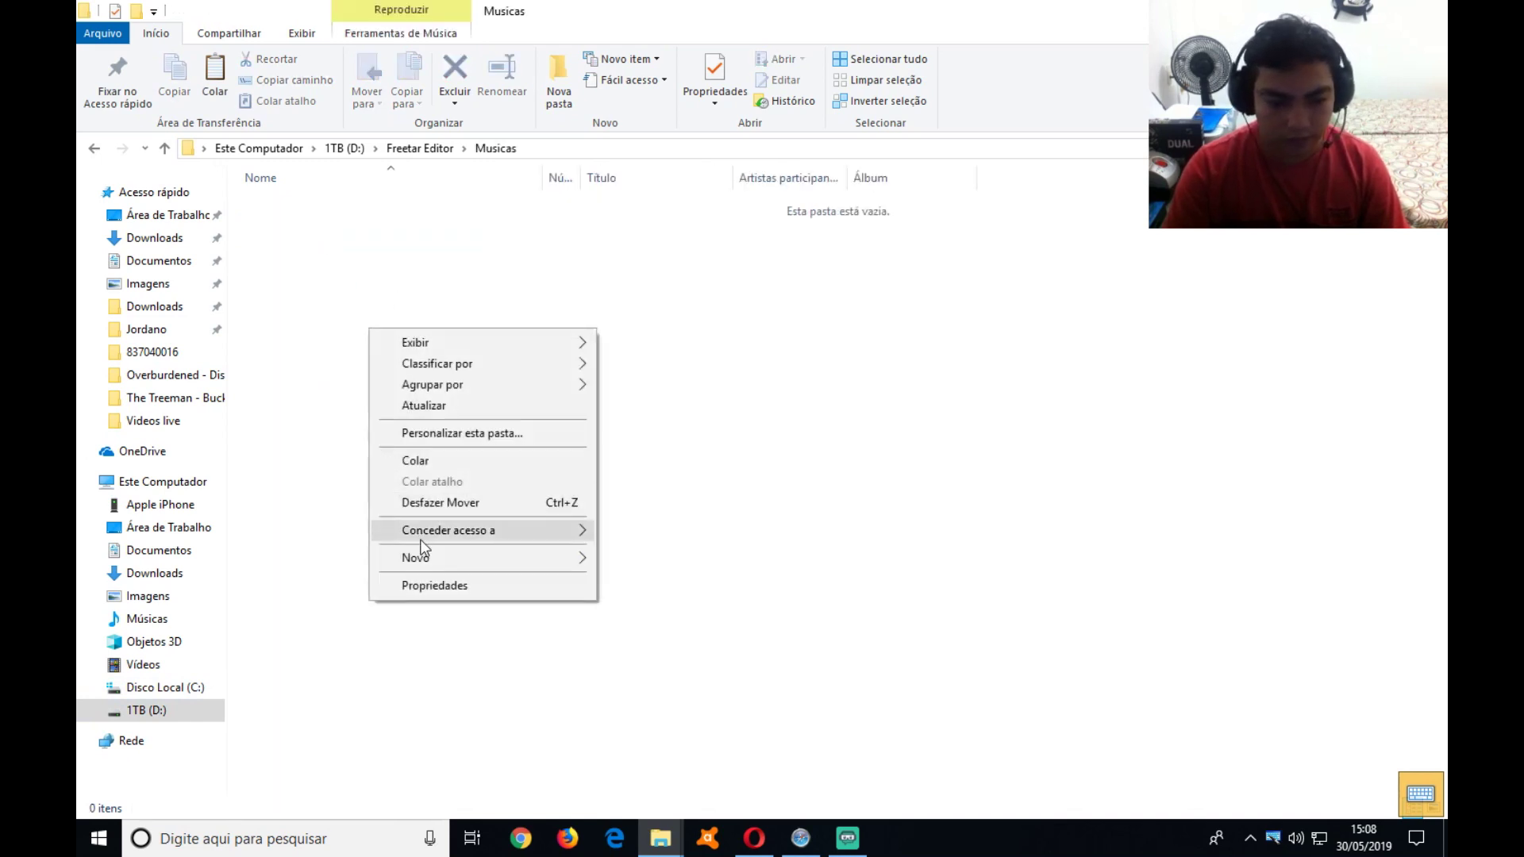
{"action": "left_click", "coordinate": [516, 558]}
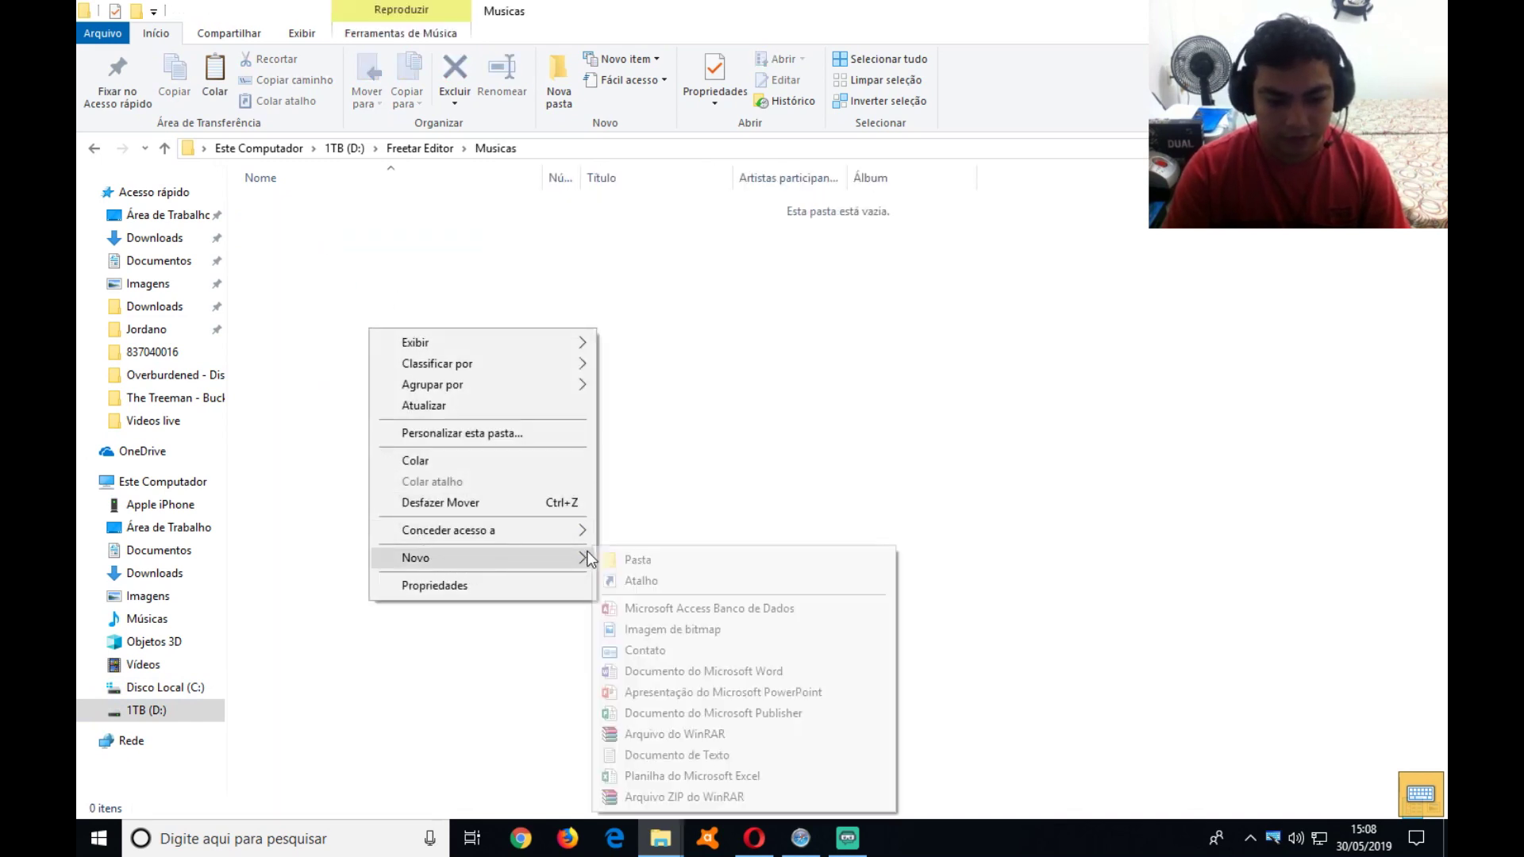
{"action": "left_click", "coordinate": [616, 555]}
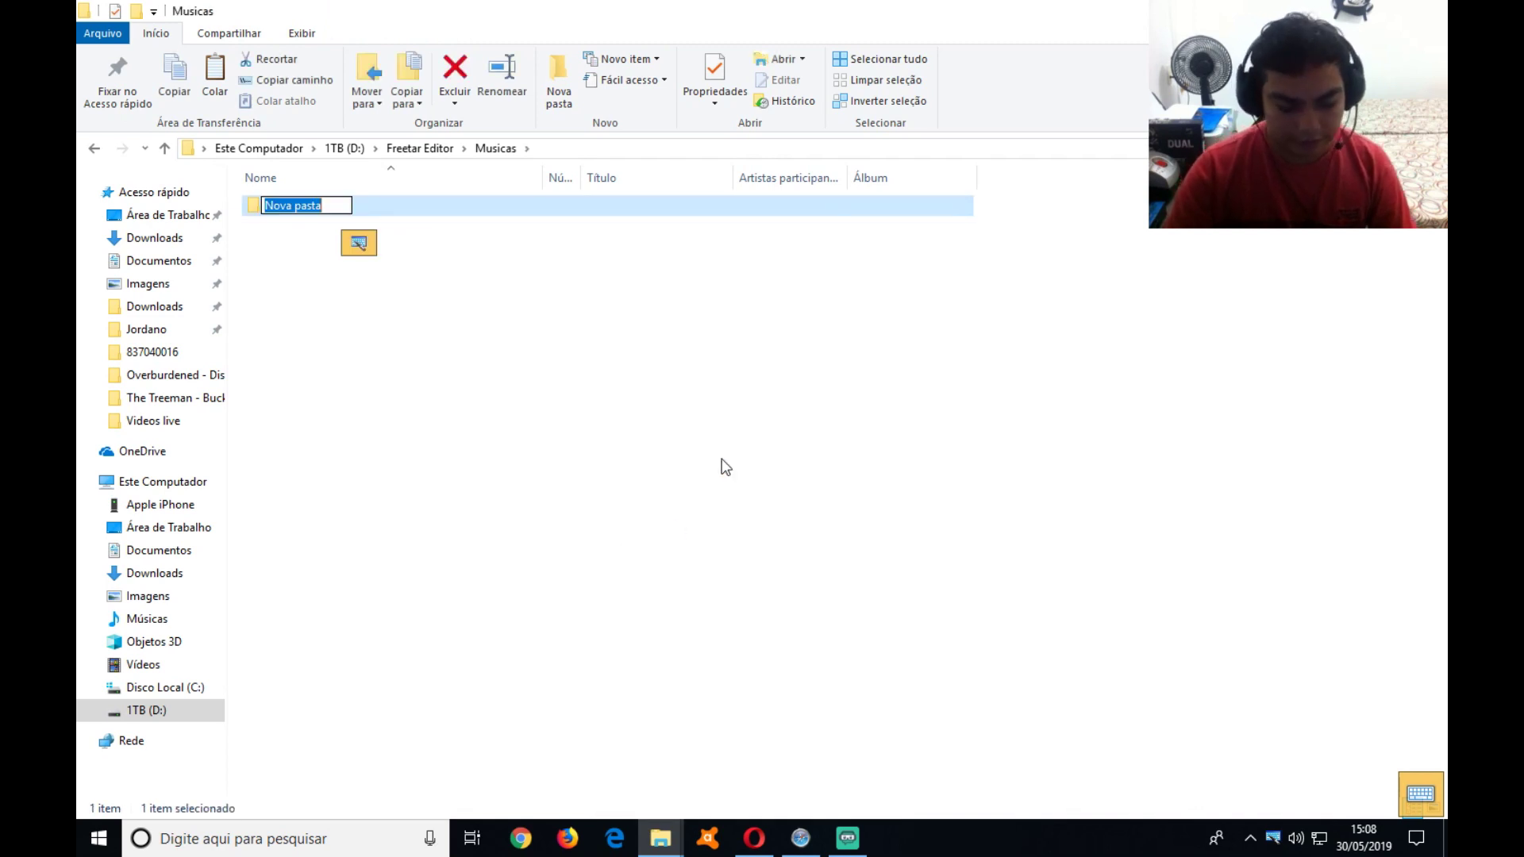
{"action": "type", "text": "Overburndee"}
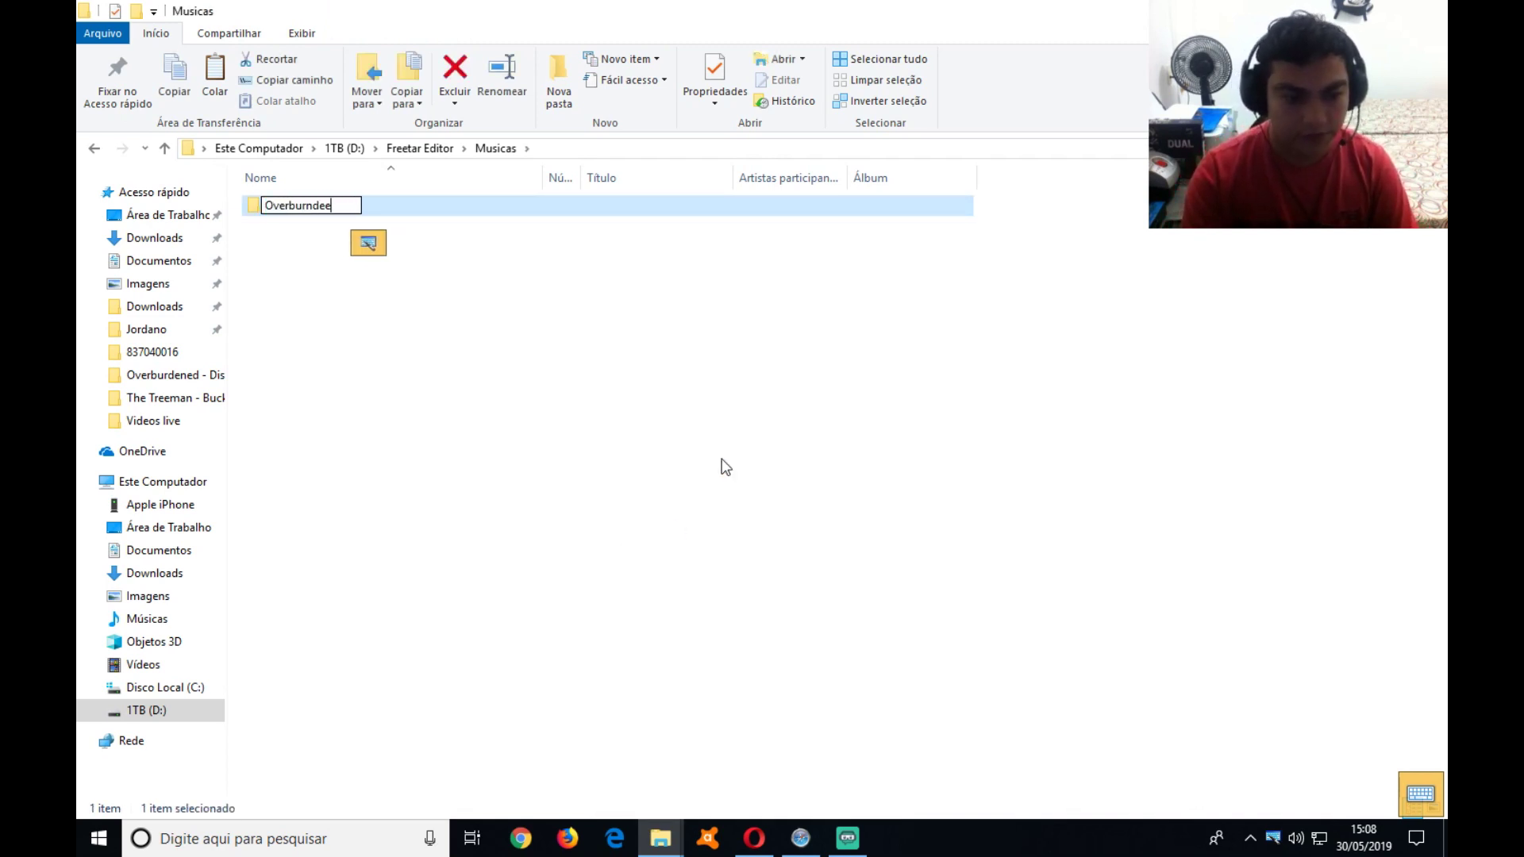
{"action": "key", "text": "BackSpace"}
{"action": "key", "text": "BackSpace"}
{"action": "key", "text": "BackSpace"}
{"action": "type", "text": "e"}
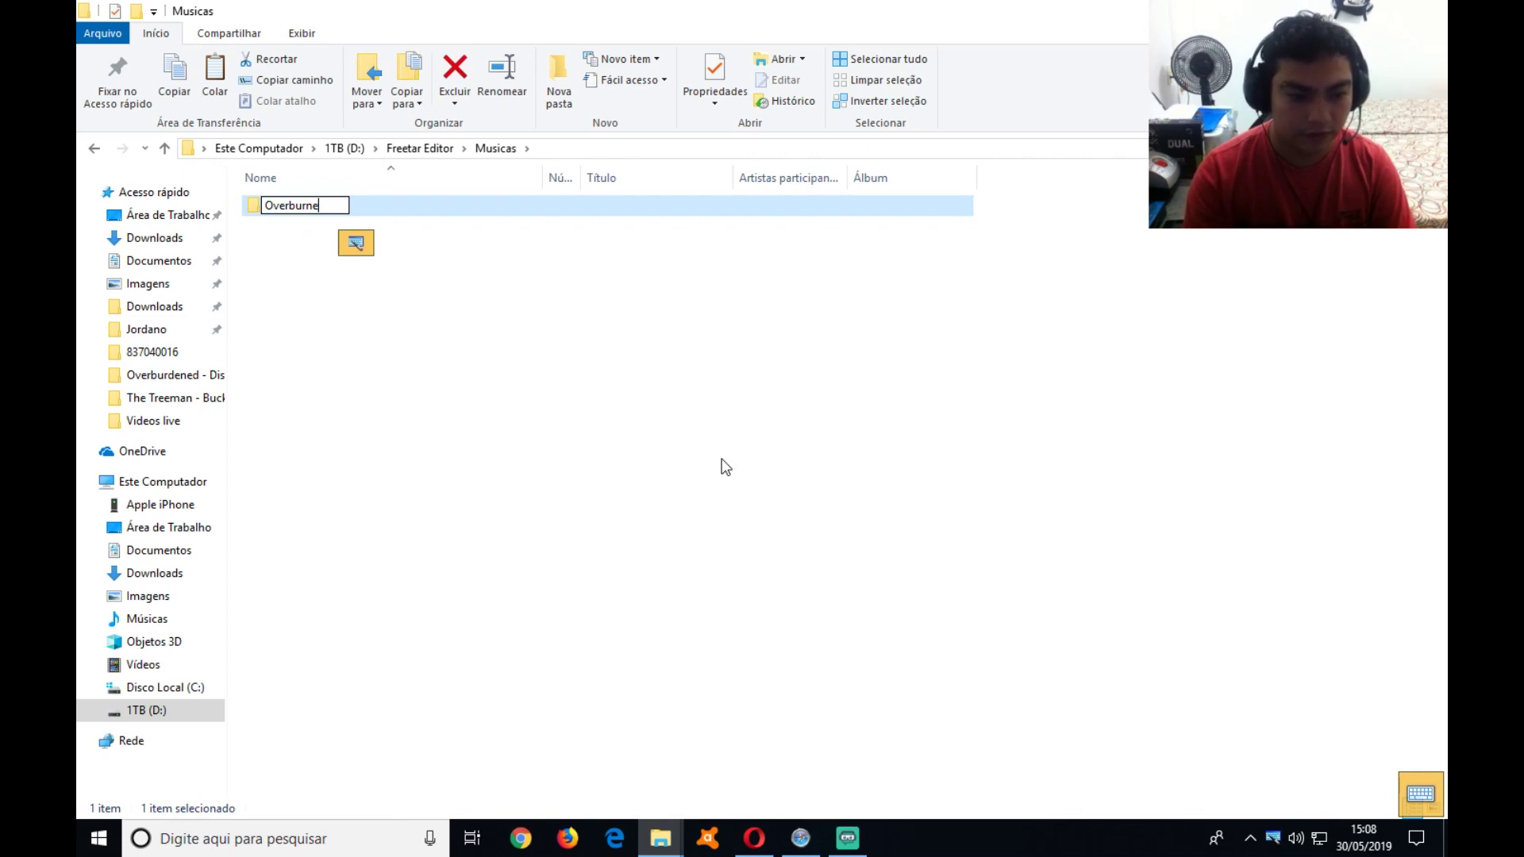
{"action": "type", "text": "de"}
{"action": "key", "text": "BackSpace"}
{"action": "key", "text": "BackSpace"}
{"action": "key", "text": "BackSpace"}
{"action": "key", "text": "BackSpace"}
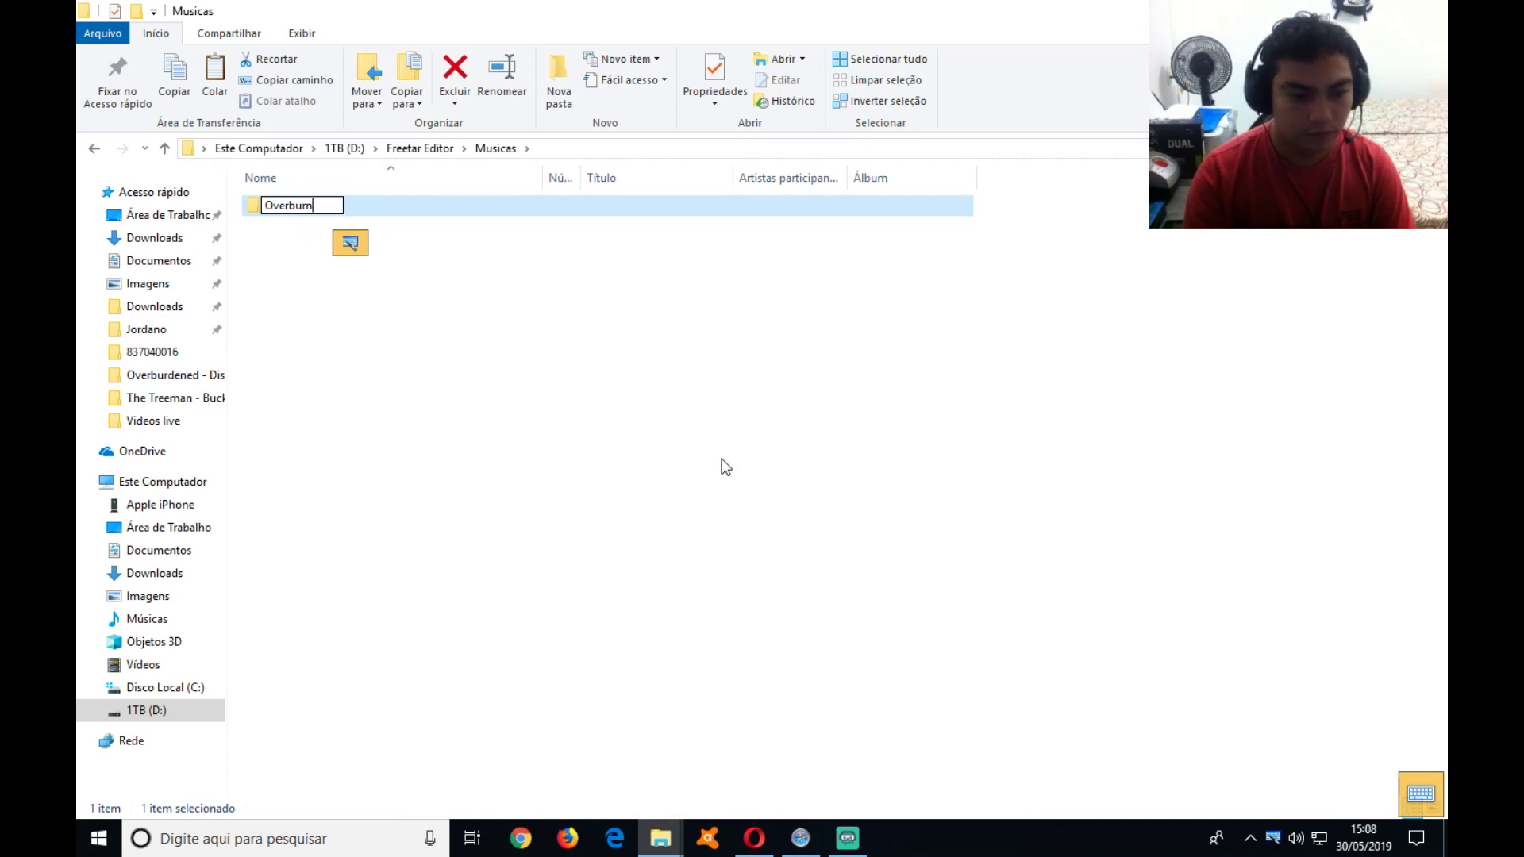
{"action": "type", "text": "dened - Disturbed"}
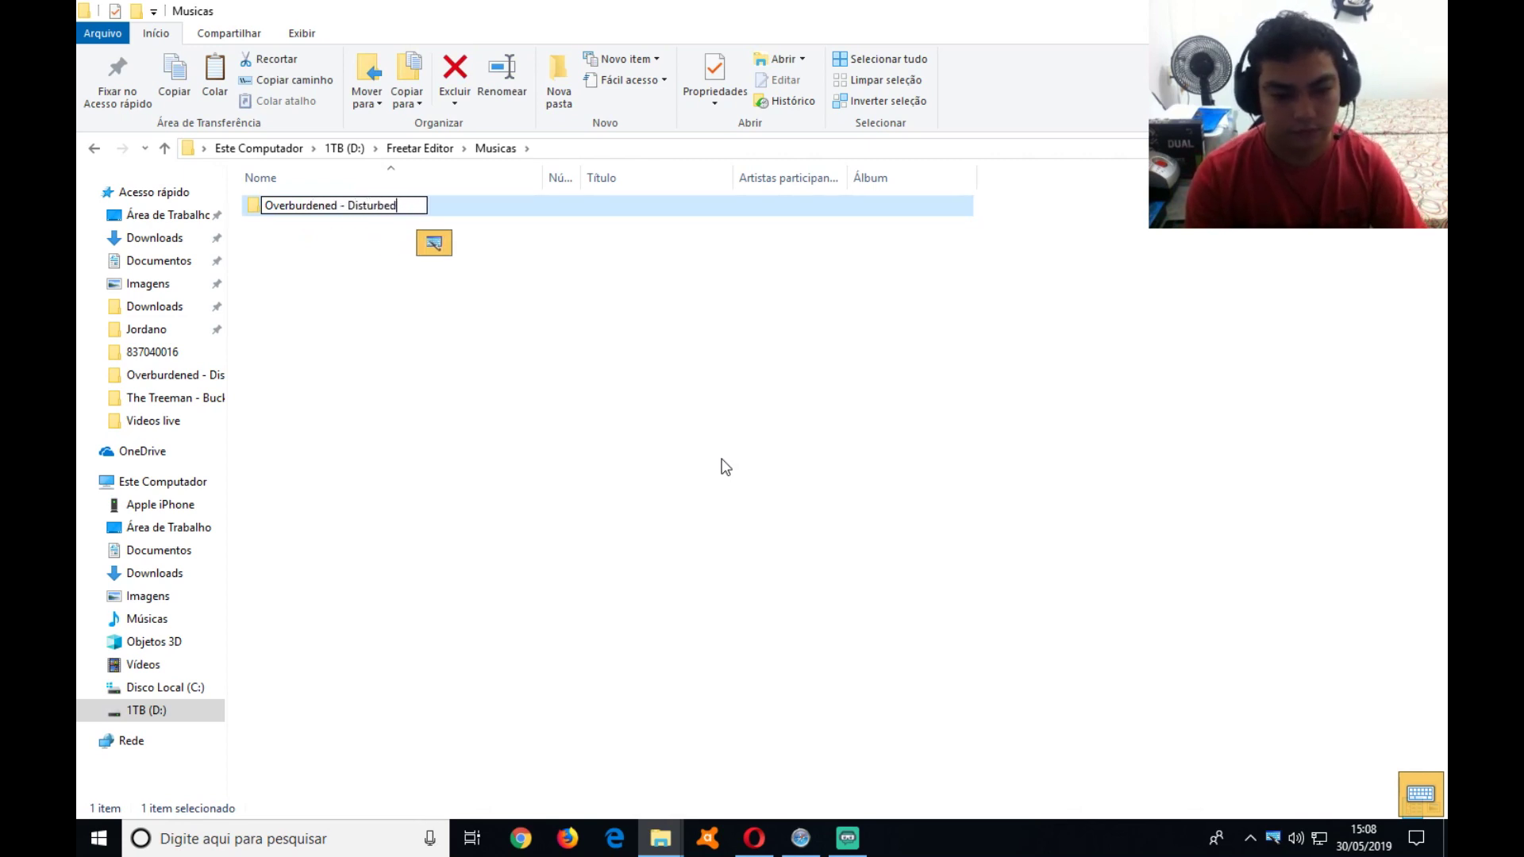
{"action": "key", "text": "Return"}
{"action": "key", "text": "Return"}
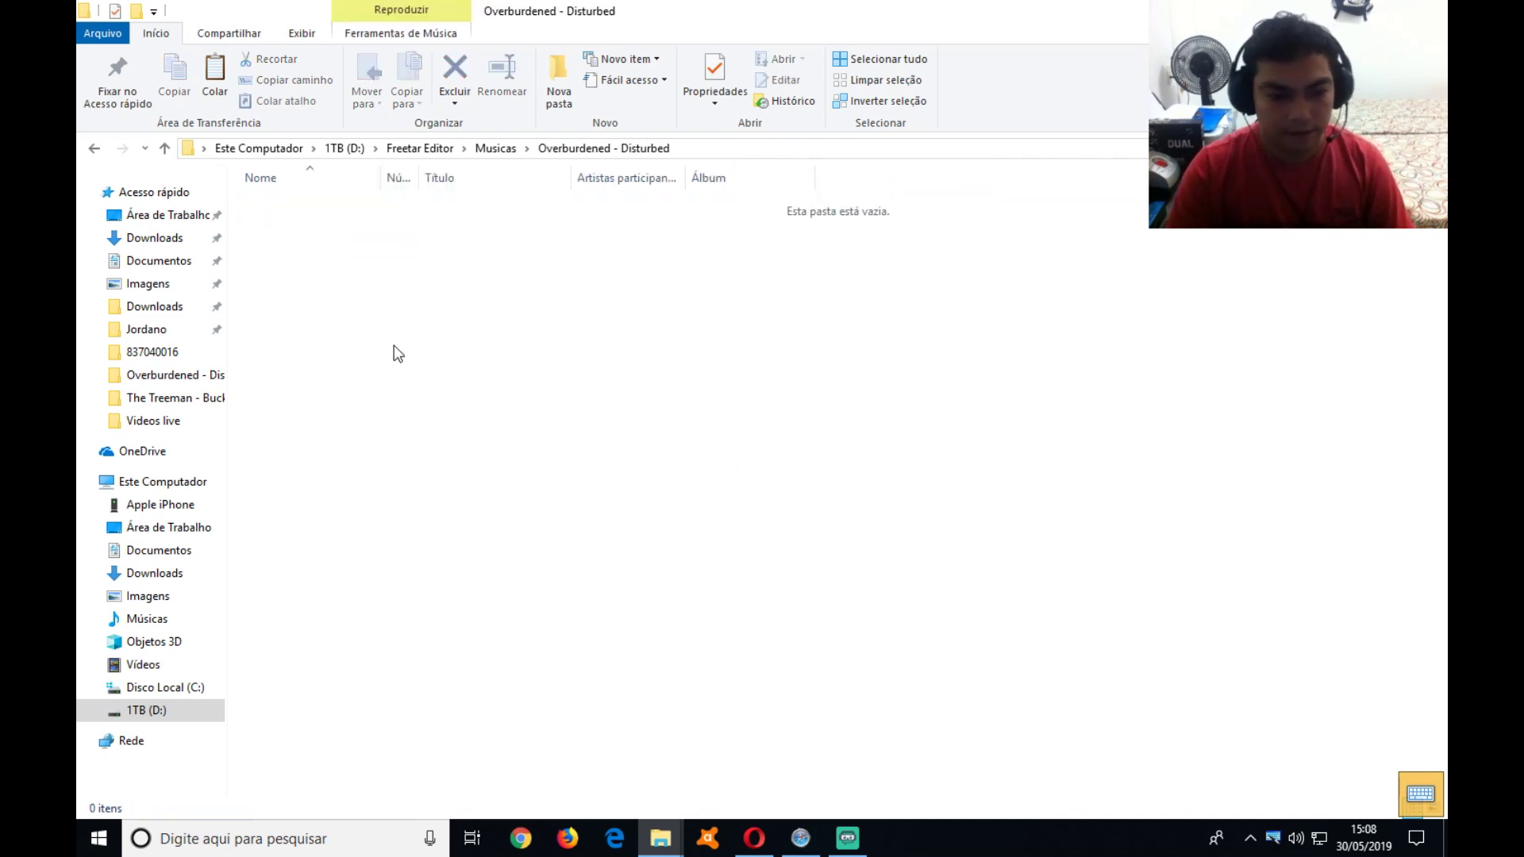
Paste the cut Overburdened MP3 into the "Overburdened - Disturbed" folder and rename it "song"
{"action": "right_click", "coordinate": [410, 381]}
{"action": "left_click", "coordinate": [432, 508]}
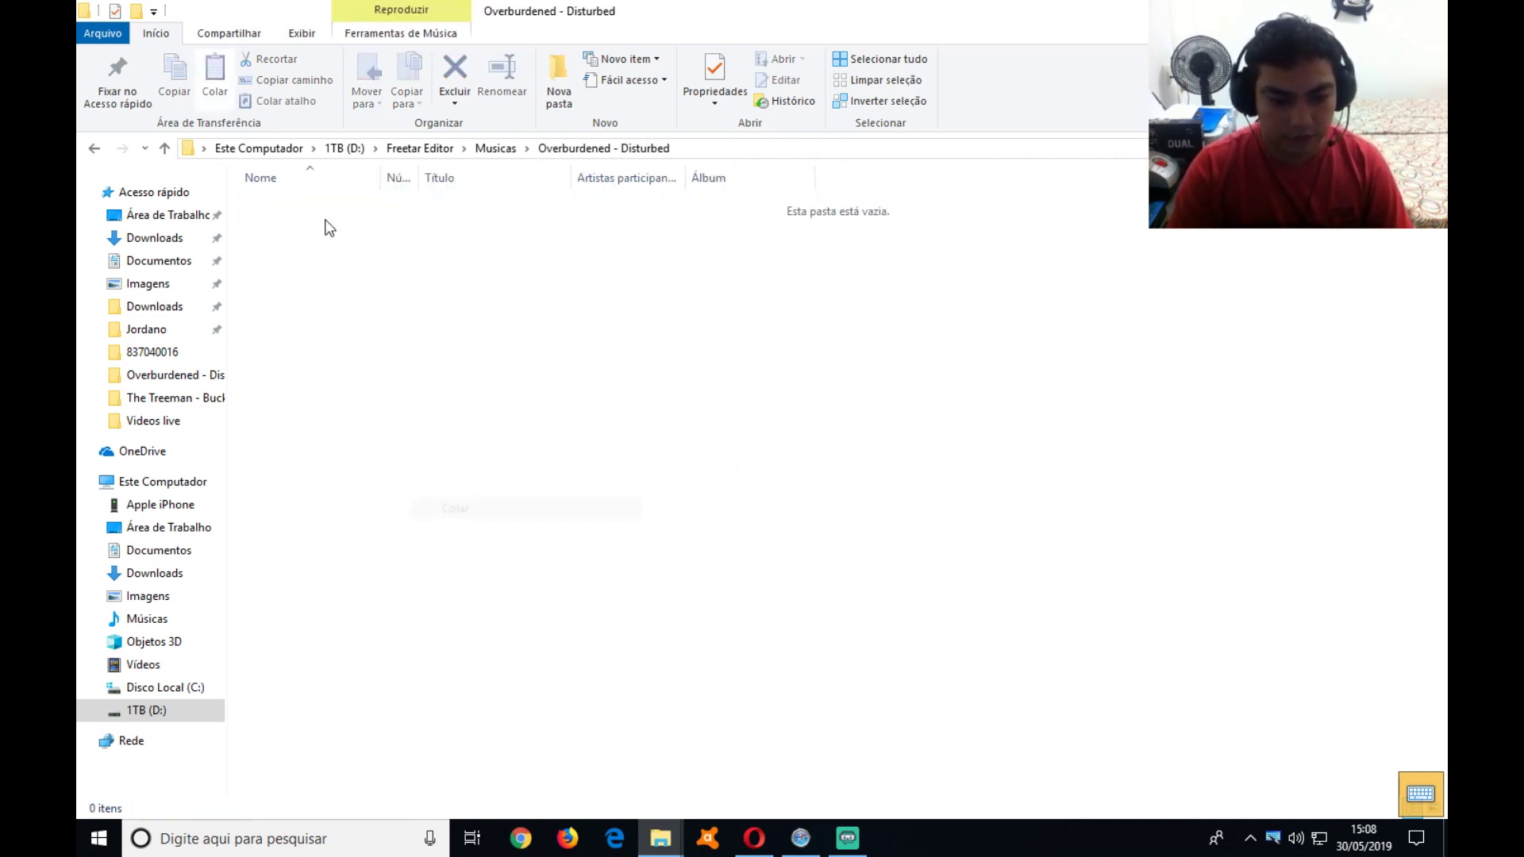
{"action": "key", "text": "F2"}
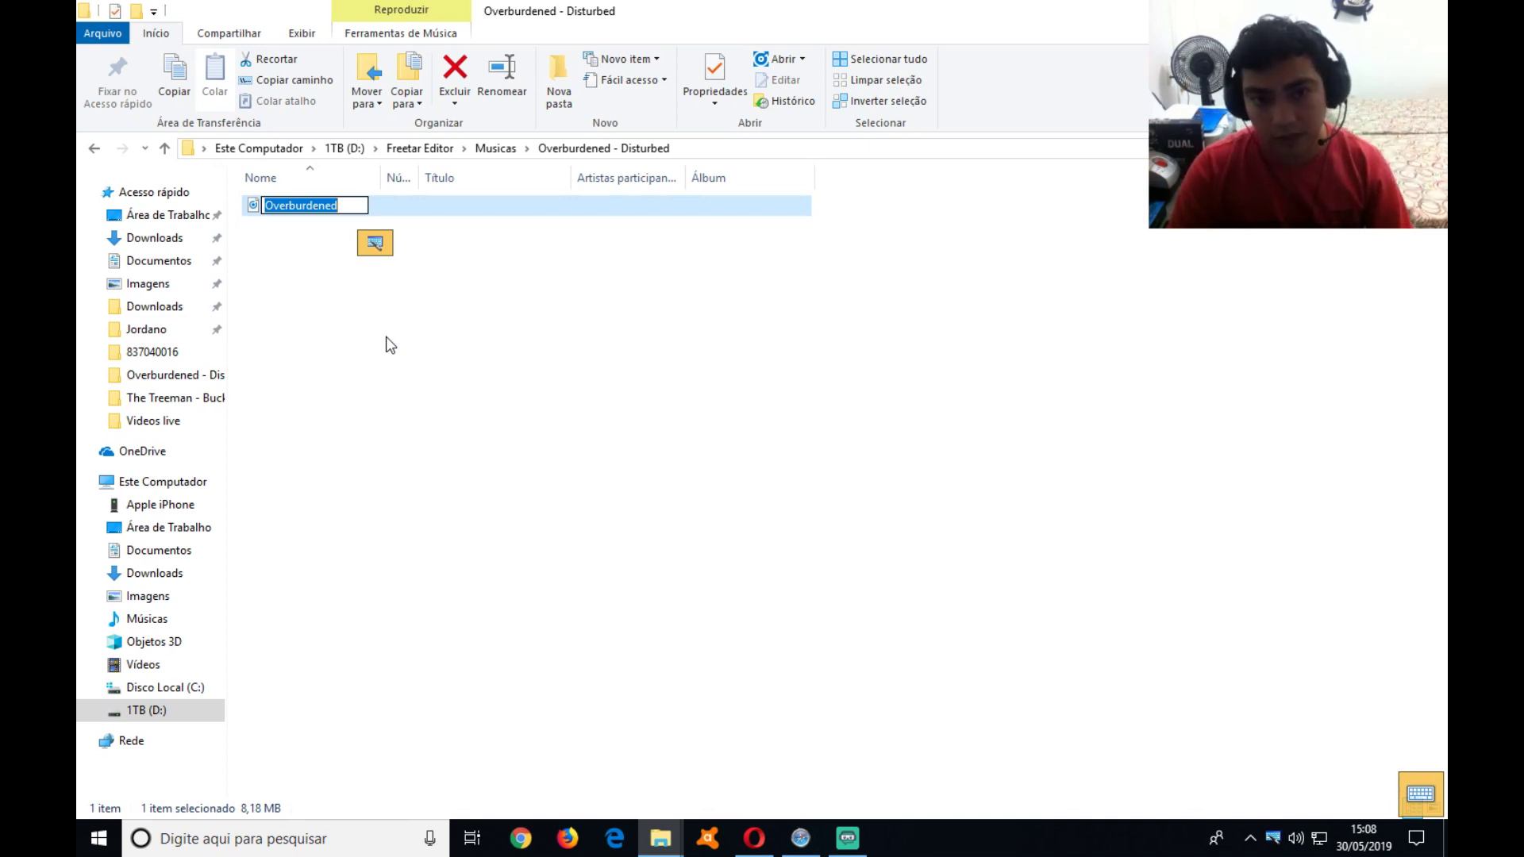
{"action": "type", "text": "song"}
{"action": "key", "text": "Return"}
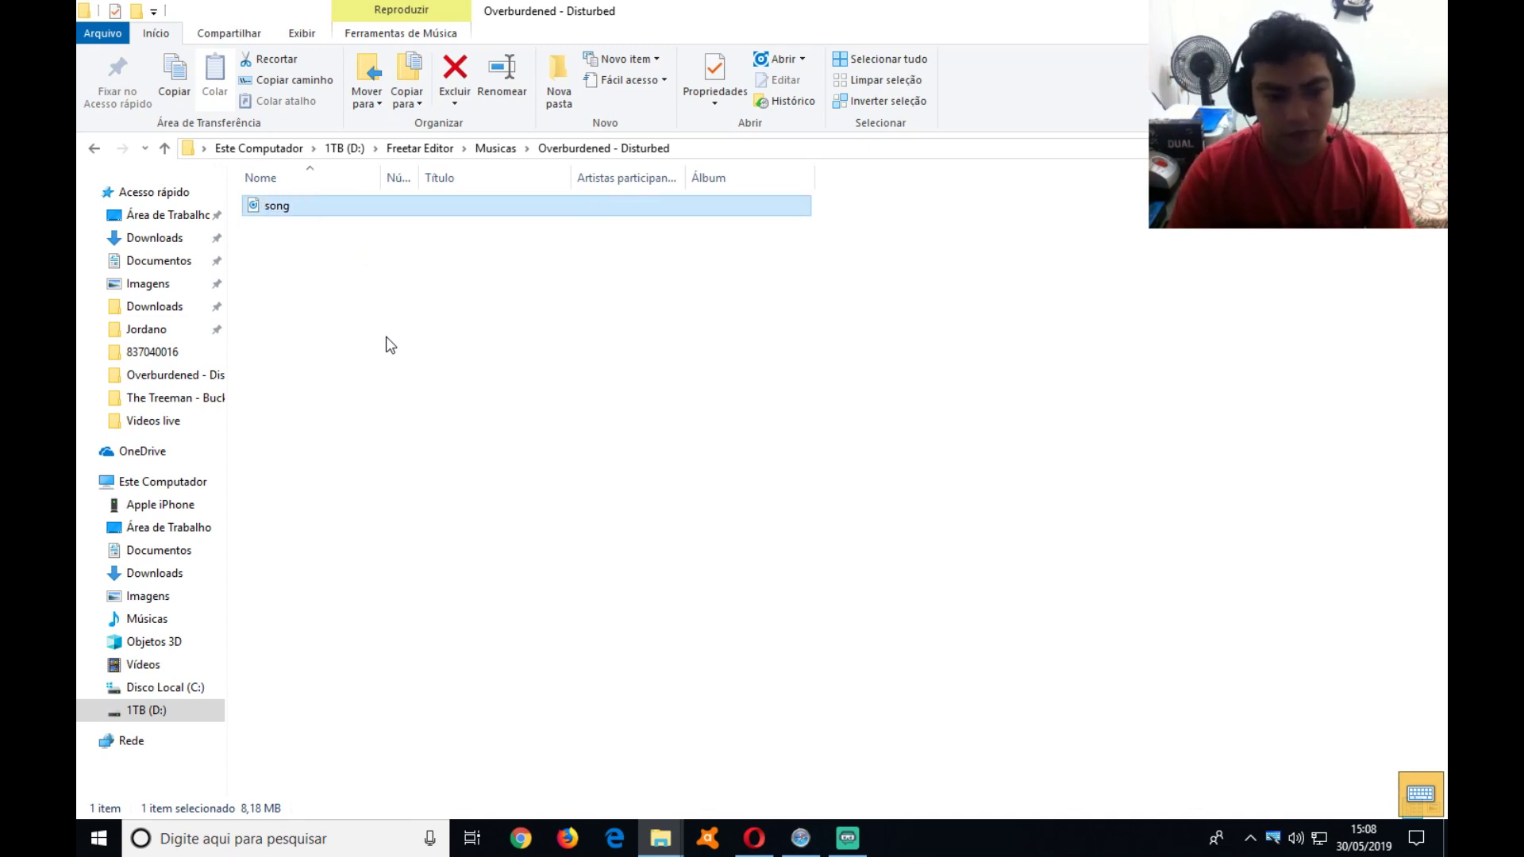
{"action": "left_click", "coordinate": [328, 262]}
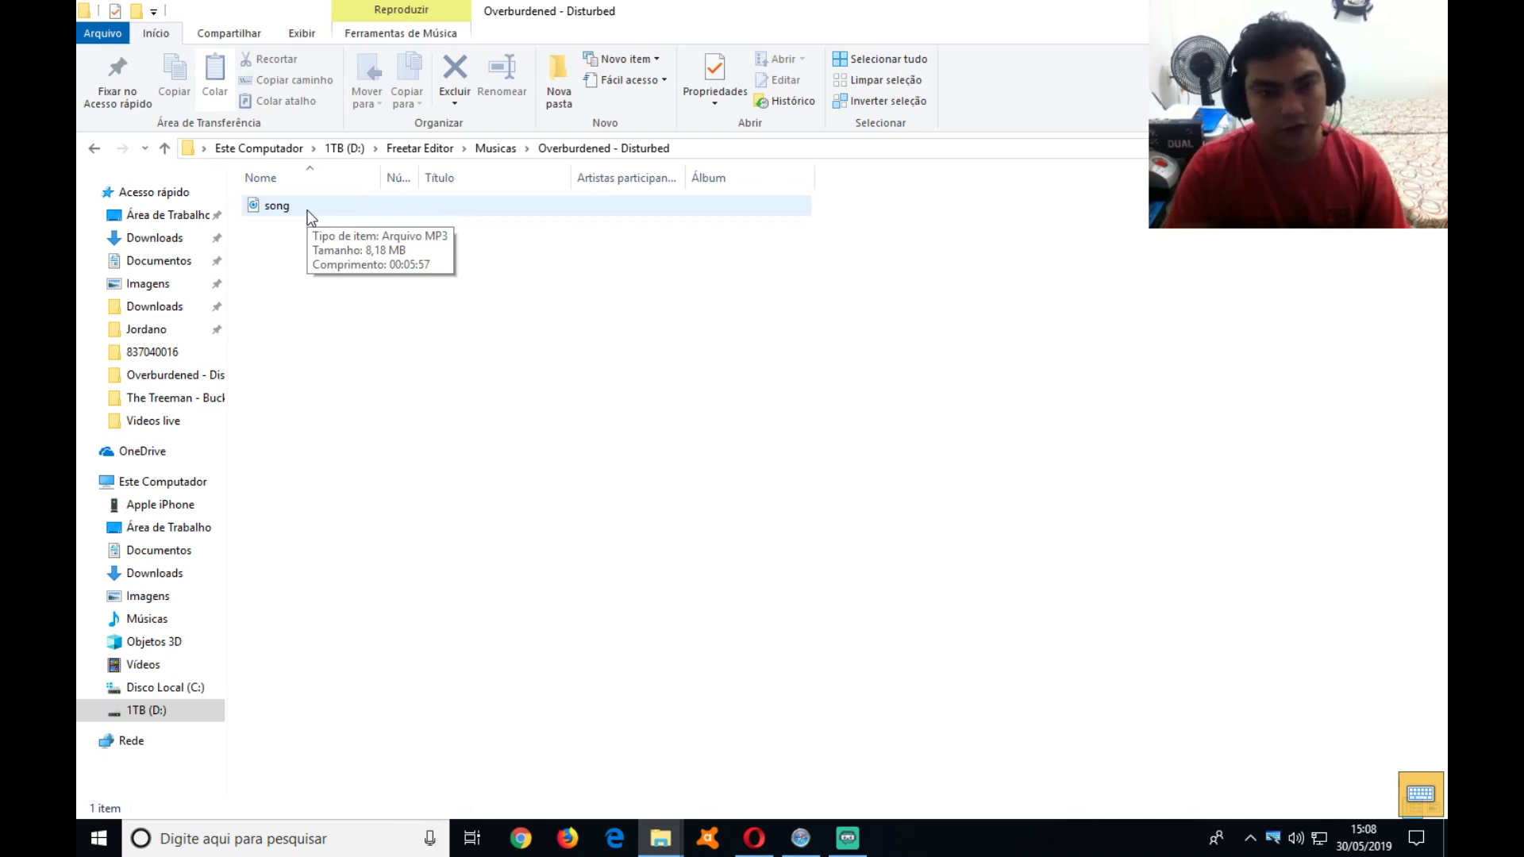
Go back to the Freetar Editor folder, launch the Freetar Editor application and maximize its window
{"action": "left_click", "coordinate": [93, 148]}
{"action": "left_click", "coordinate": [94, 148]}
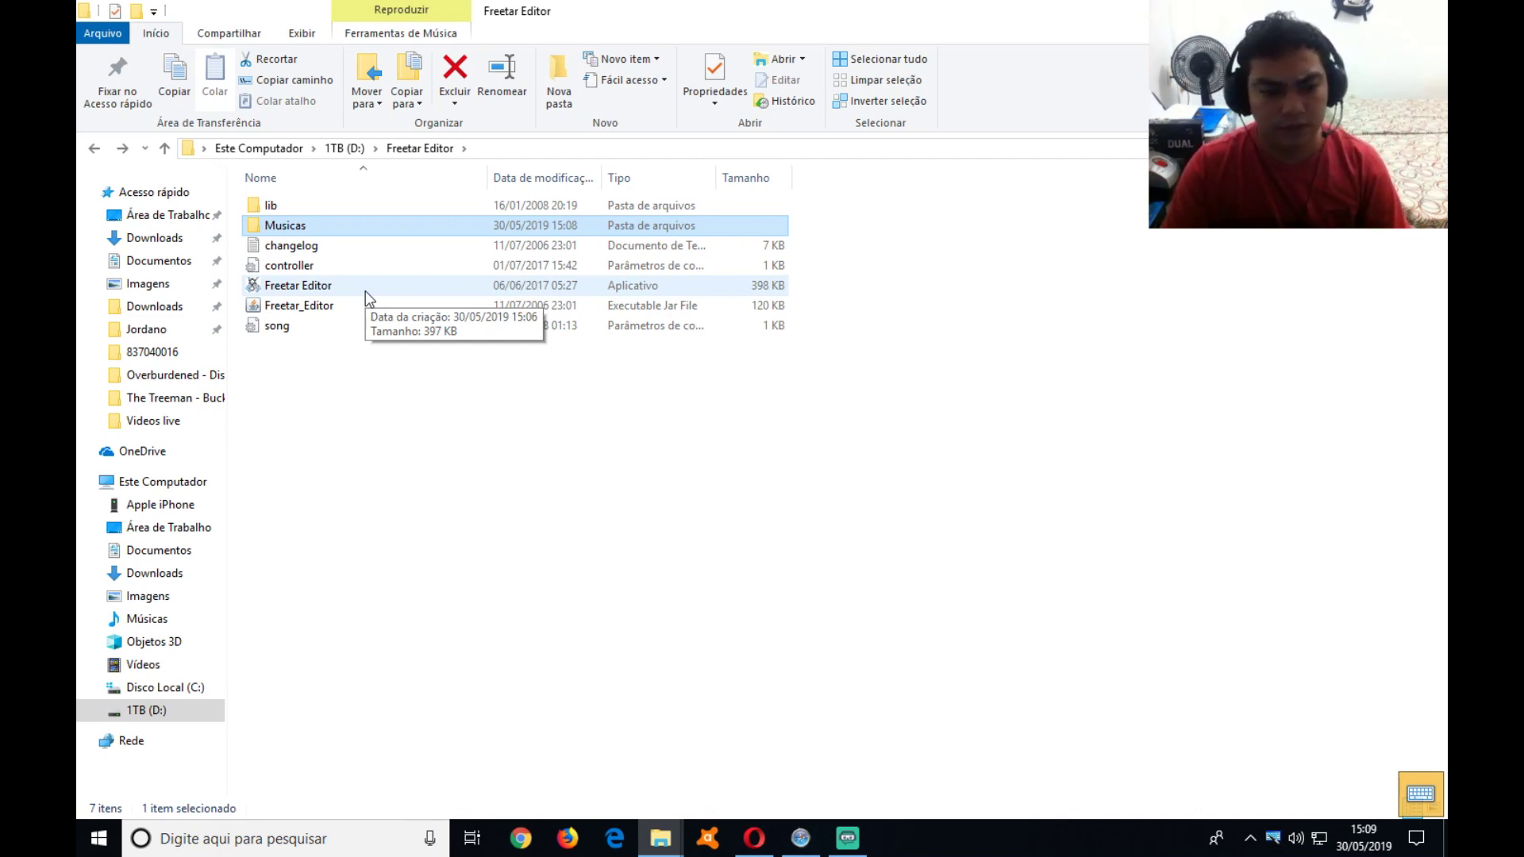
{"action": "double_click", "coordinate": [365, 291]}
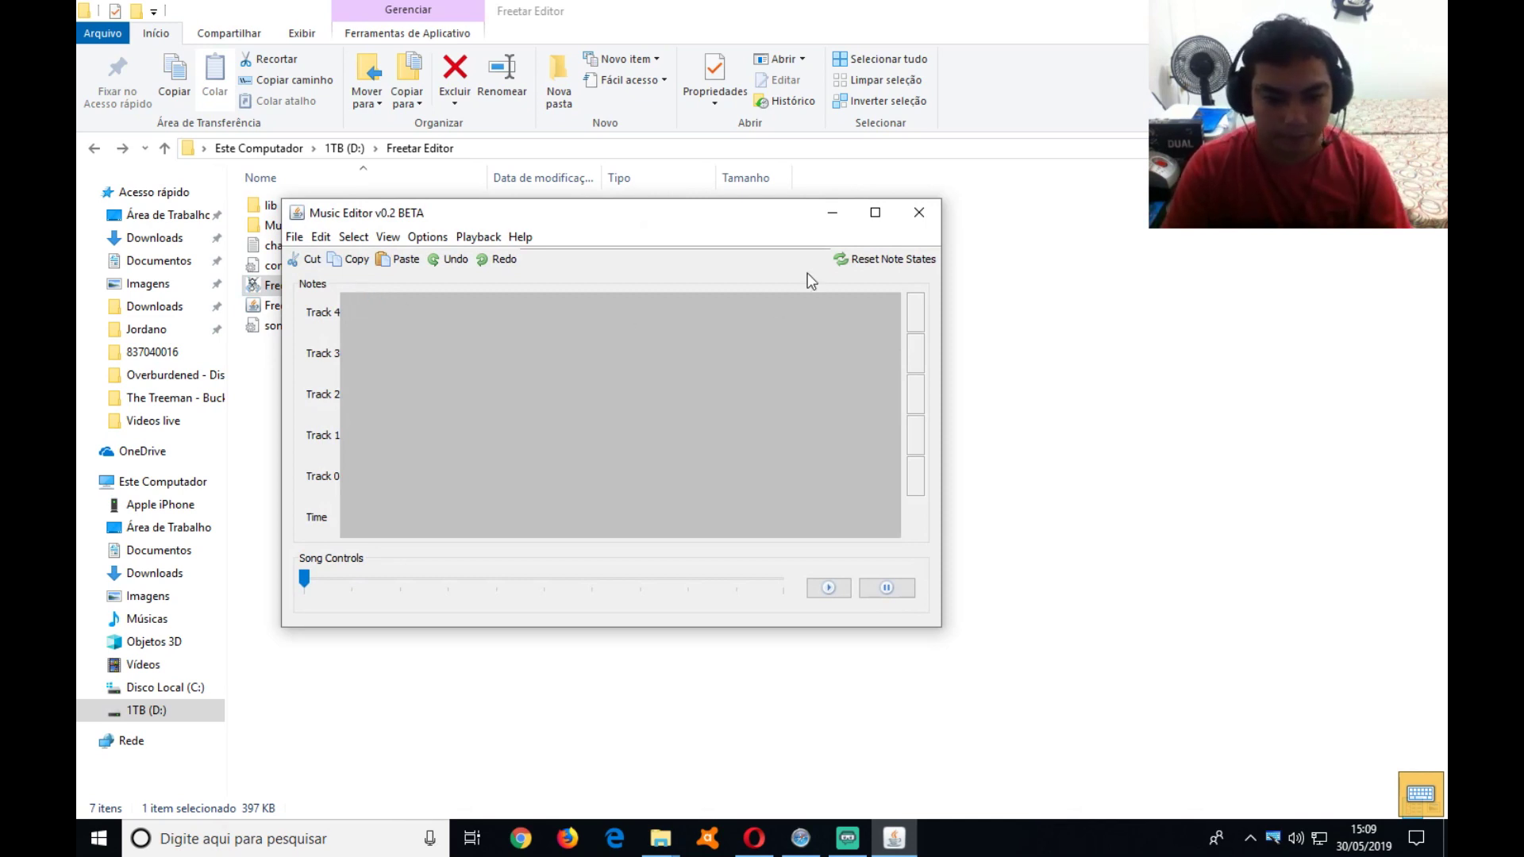
{"action": "left_click_drag", "start_coordinate": [683, 214], "coordinate": [813, 234]}
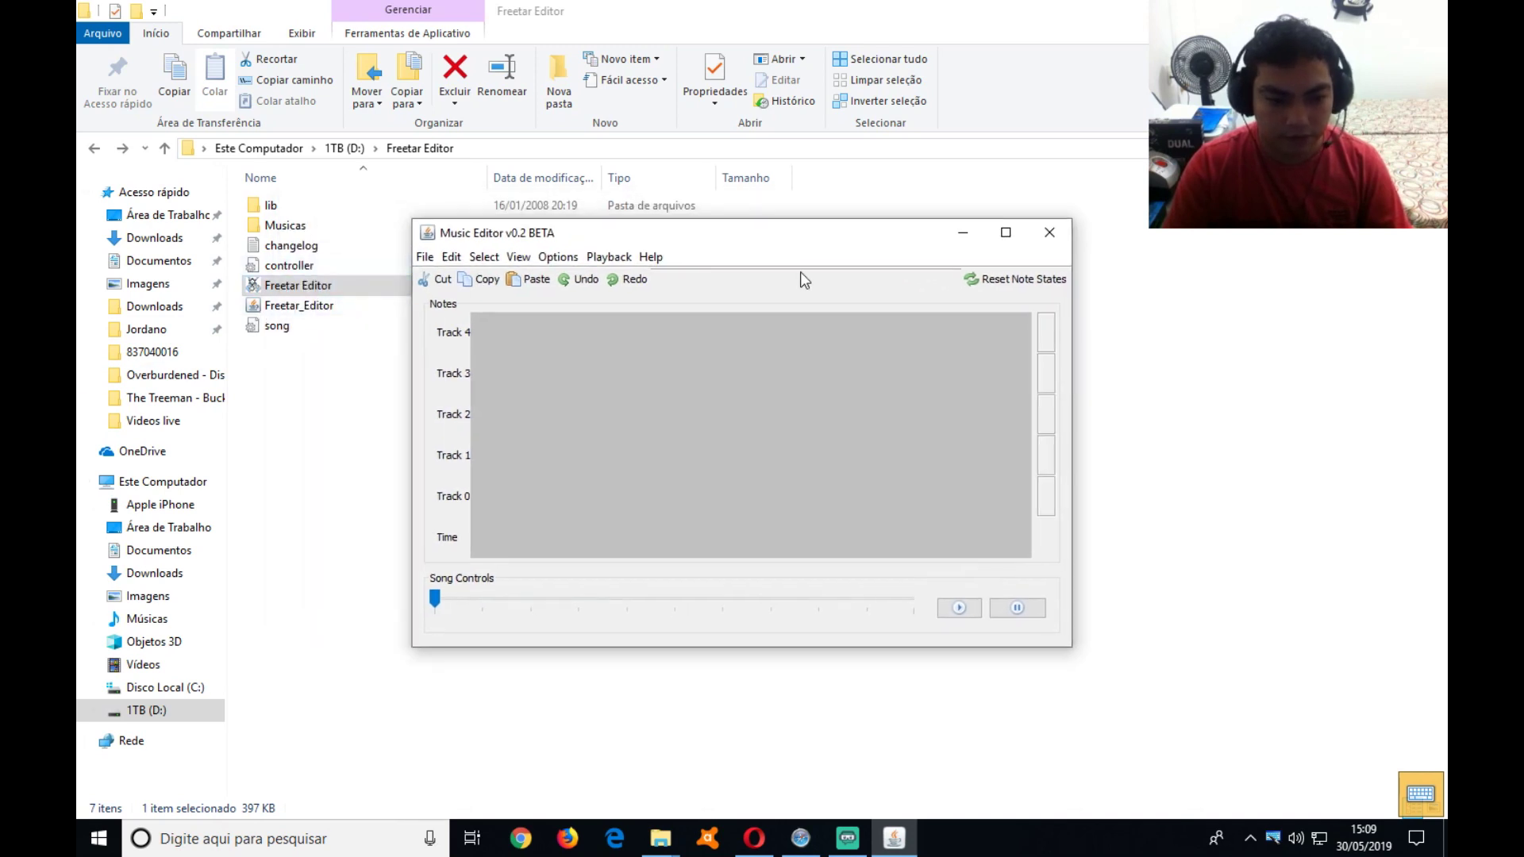
{"action": "left_click", "coordinate": [1009, 233]}
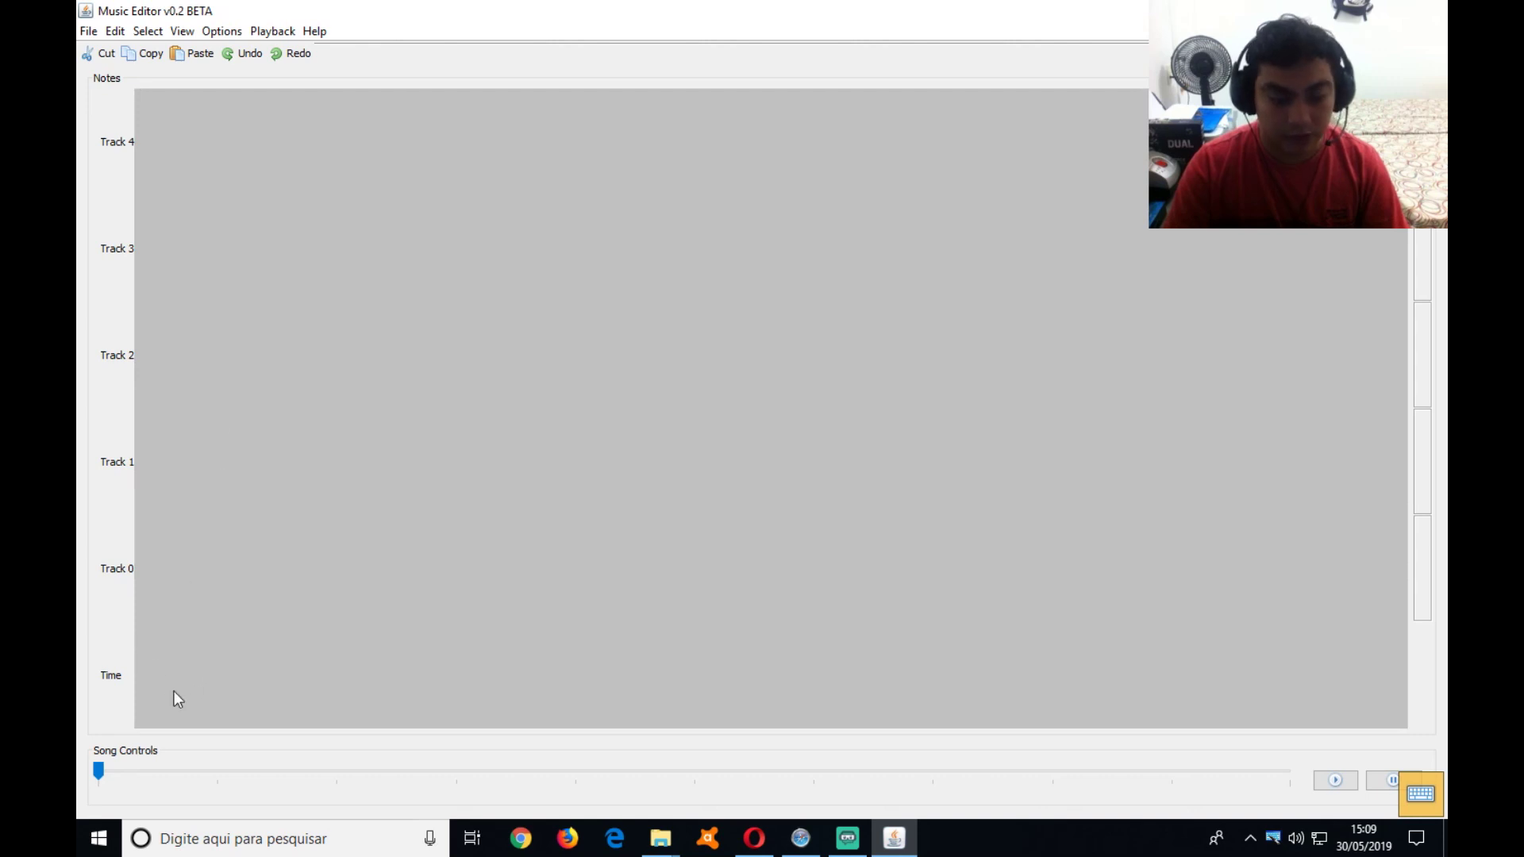
{"action": "left_click_drag", "start_coordinate": [98, 770], "coordinate": [110, 803]}
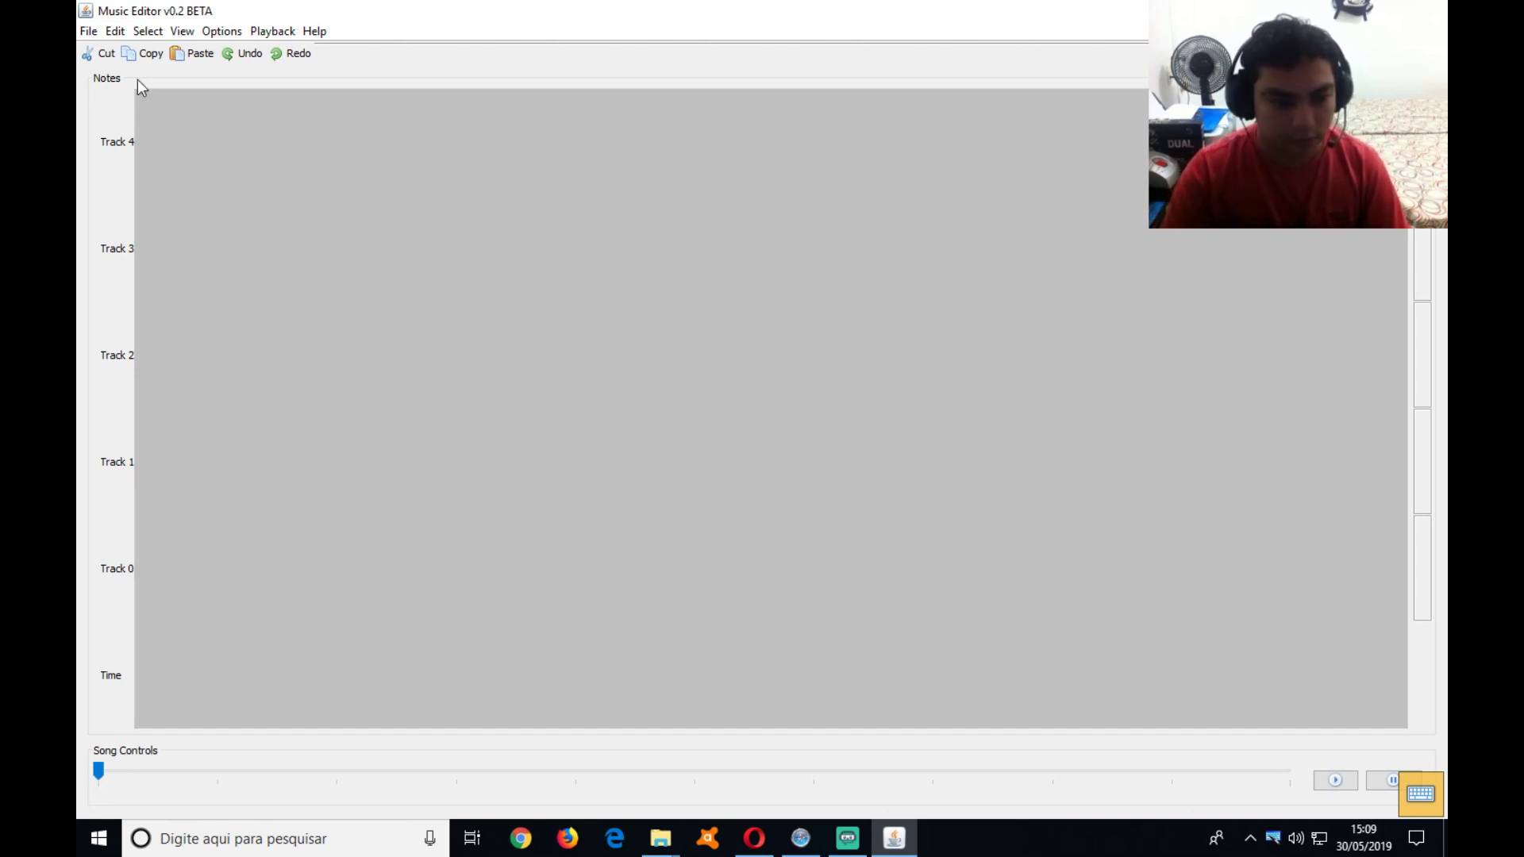
Start a new song from the "song" music file in the "Overburdened - Disturbed" folder inside Musicas
{"action": "left_click", "coordinate": [88, 32]}
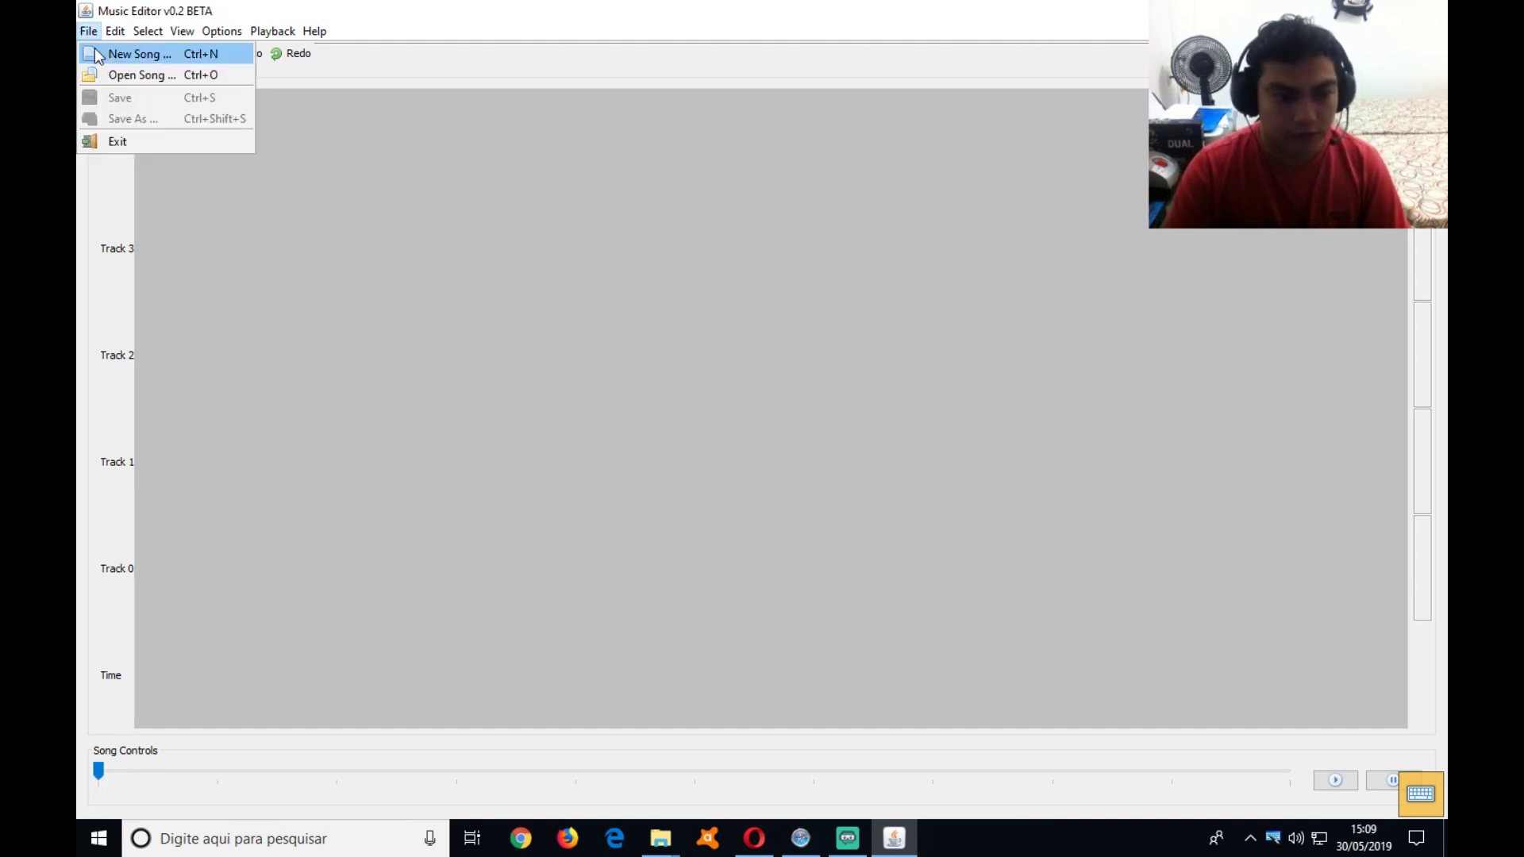
{"action": "left_click", "coordinate": [115, 75]}
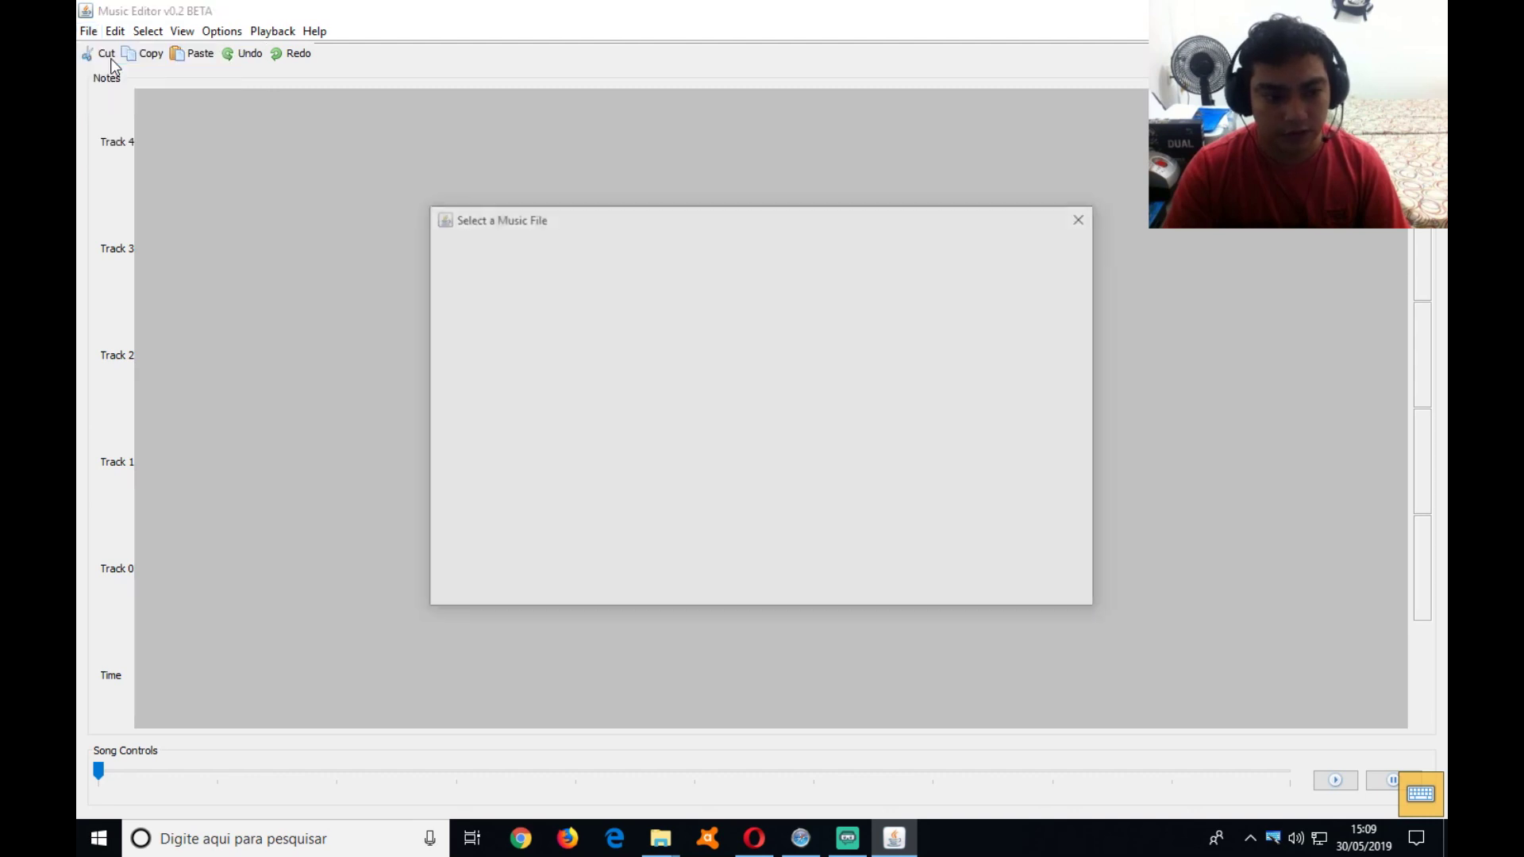
{"action": "left_click", "coordinate": [556, 294]}
{"action": "double_click", "coordinate": [555, 293]}
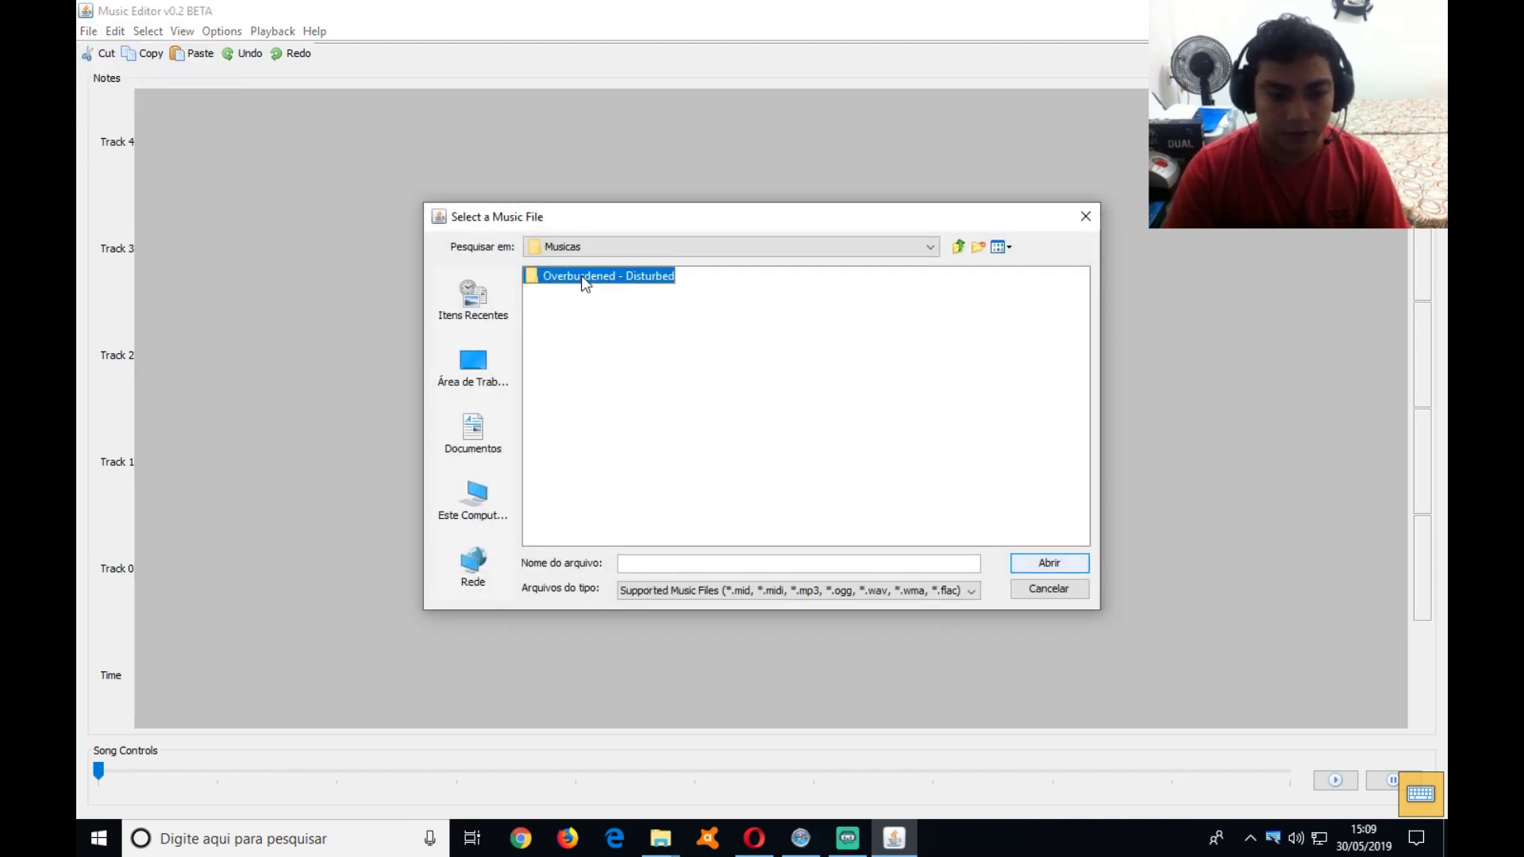
{"action": "double_click", "coordinate": [582, 277]}
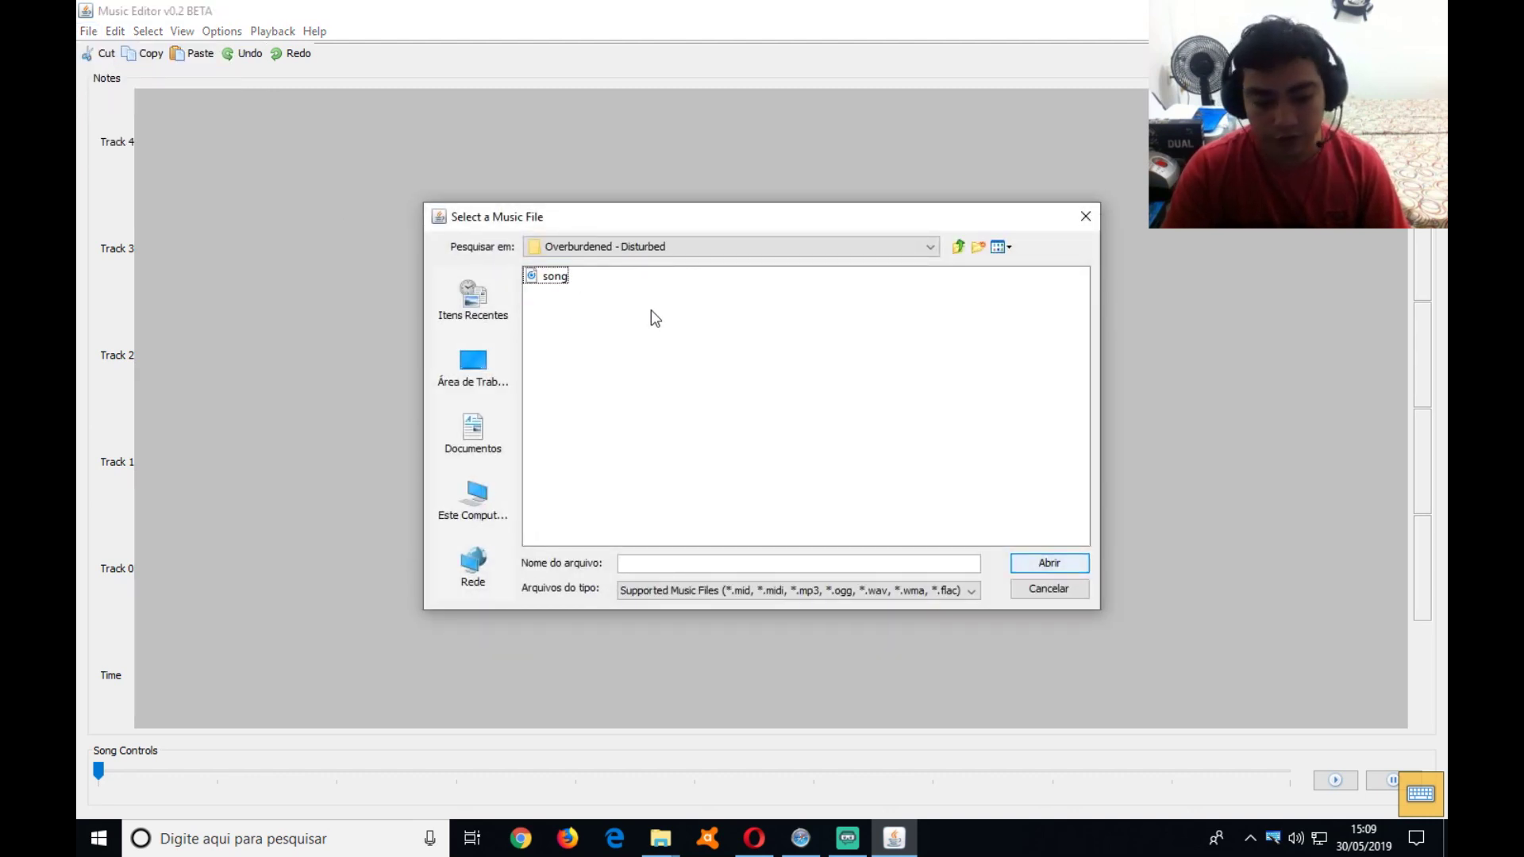
{"action": "left_click", "coordinate": [556, 282]}
{"action": "left_click", "coordinate": [1020, 559]}
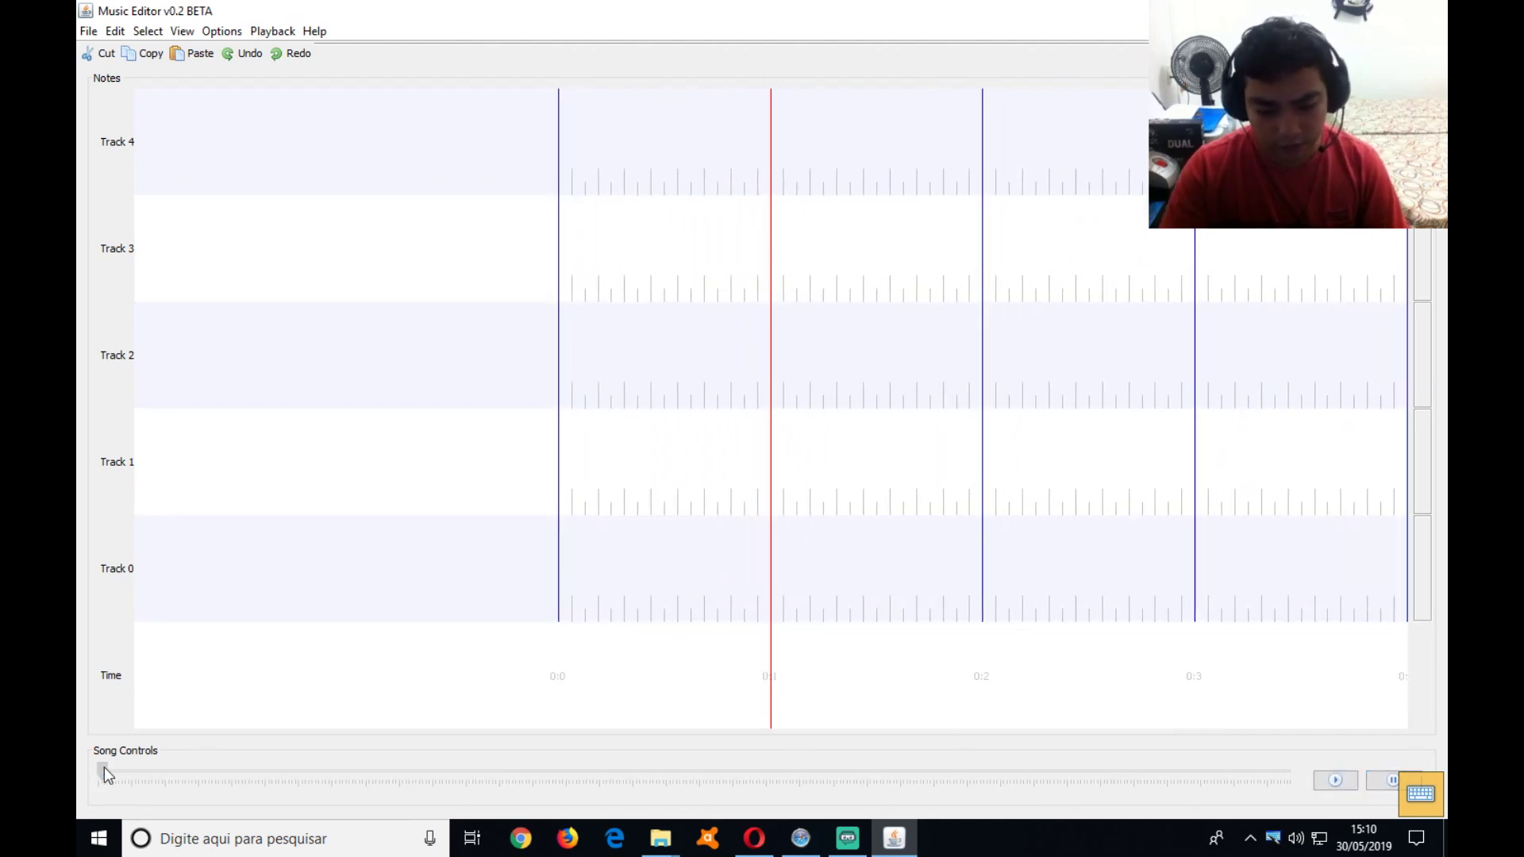
Play the song from about 0:15, insert one test note on each of tracks 0 to 3, and pause playback
{"action": "left_click_drag", "start_coordinate": [103, 768], "coordinate": [145, 776]}
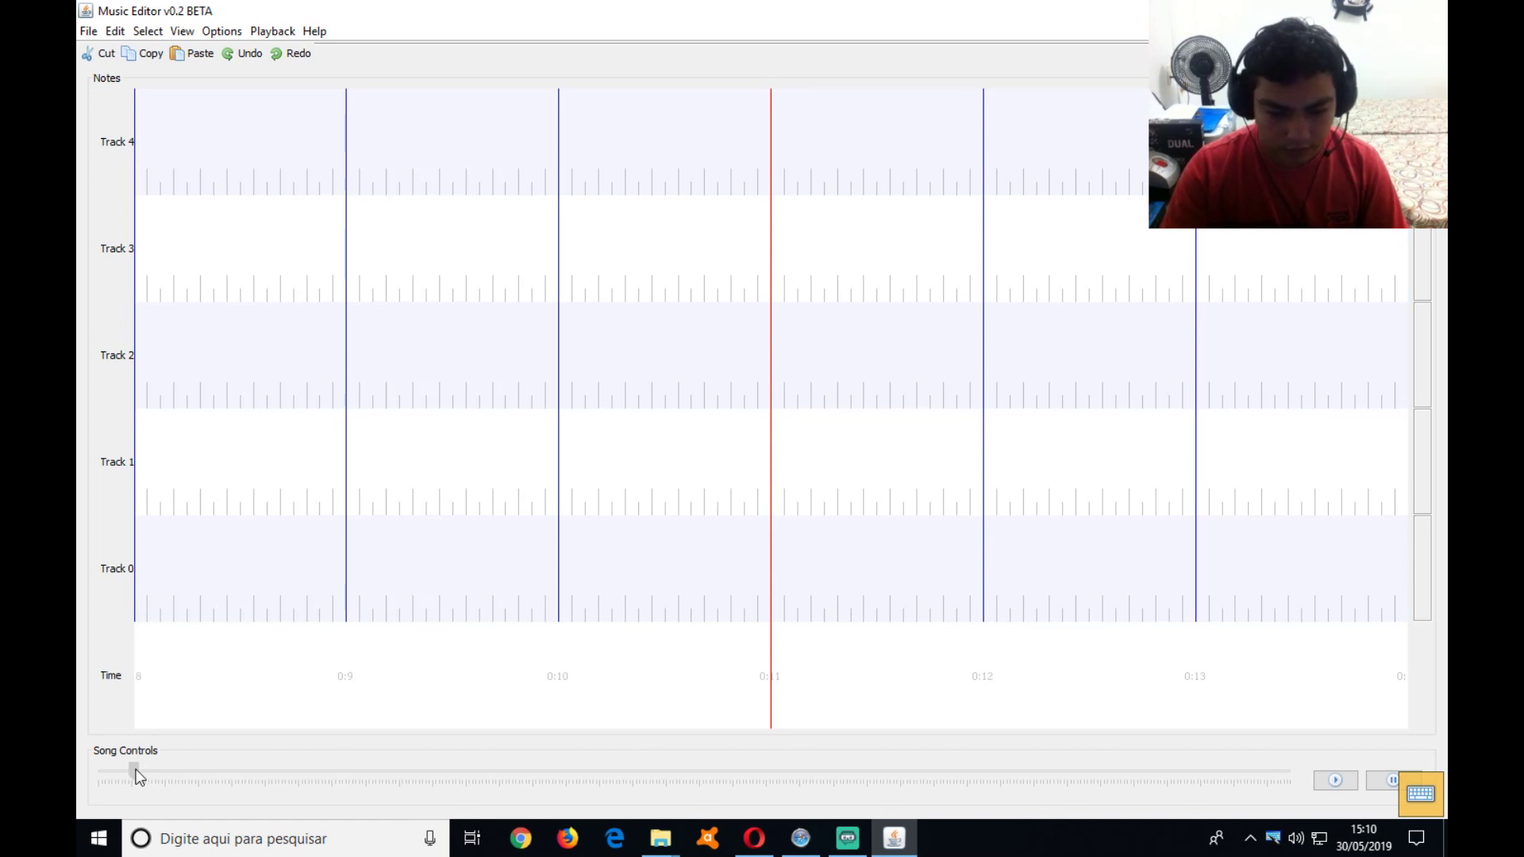
{"action": "left_click", "coordinate": [1391, 785]}
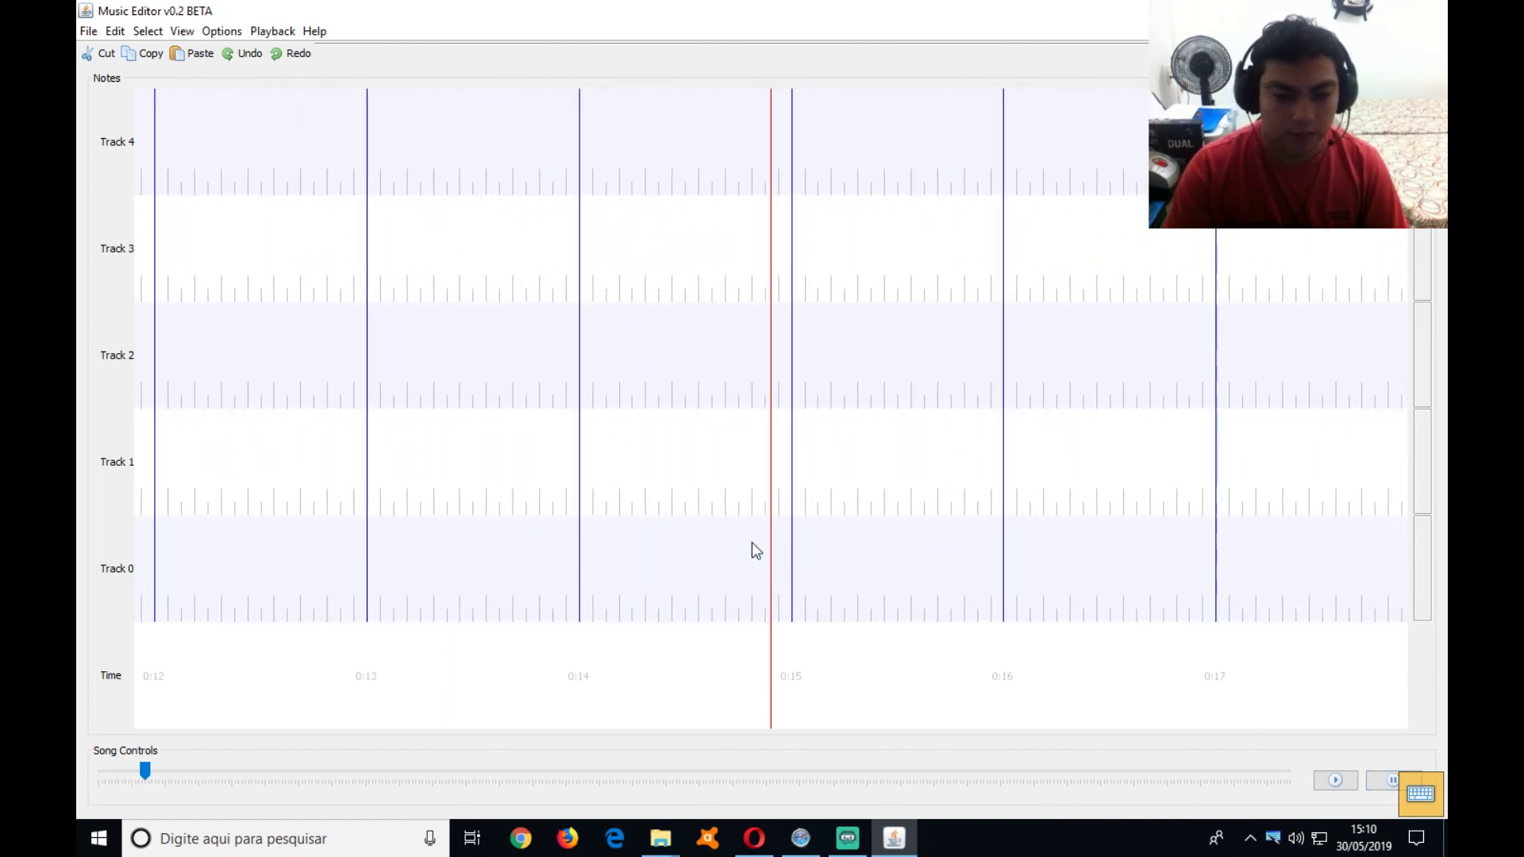
{"action": "left_click", "coordinate": [1385, 782]}
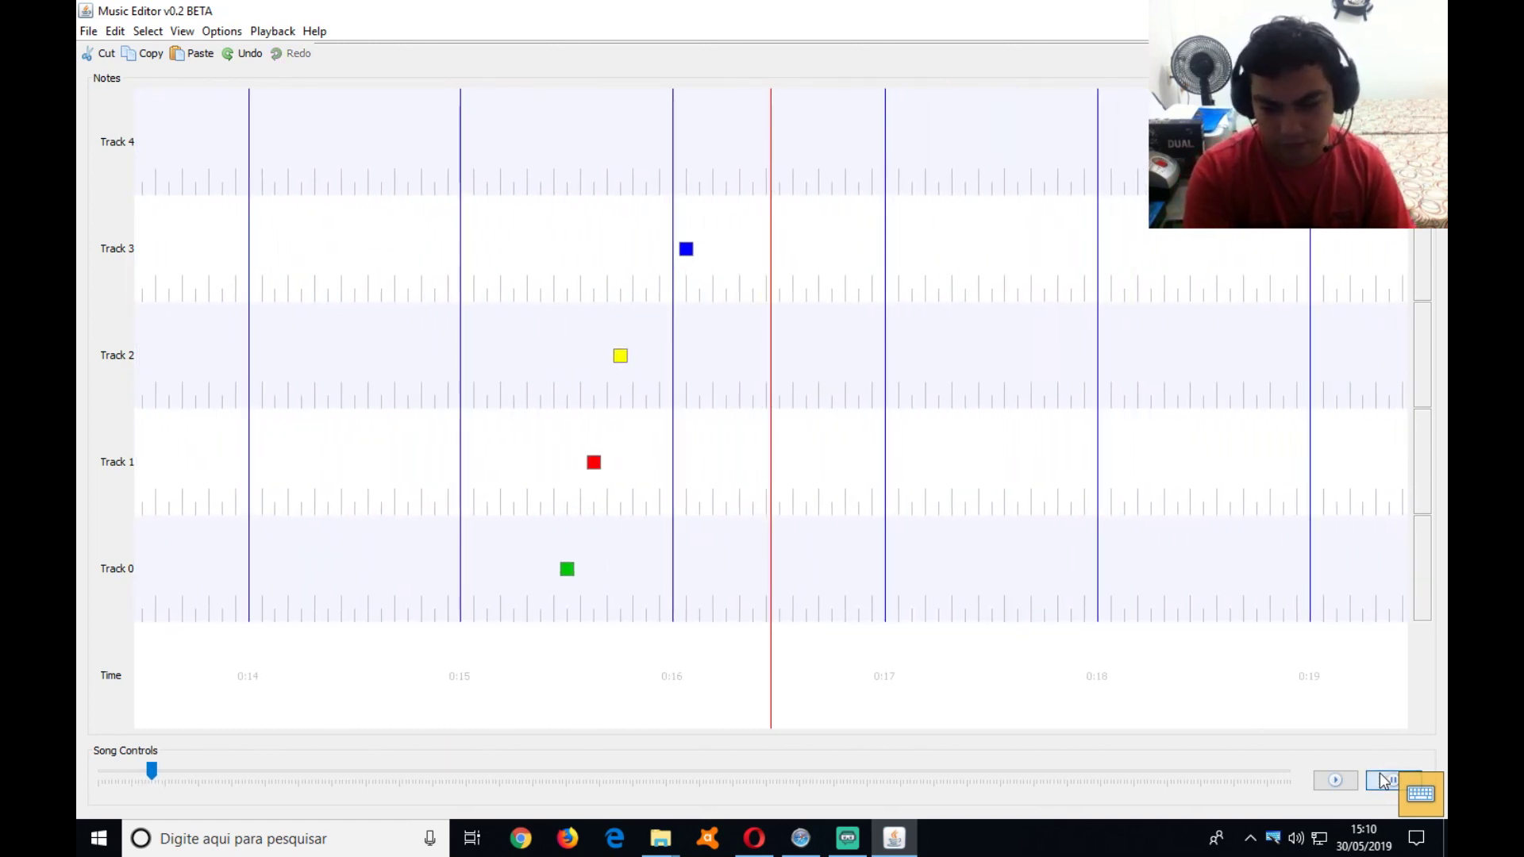
Delete the four test notes on tracks 0 to 3 and move the song position back to 0:11
{"action": "left_click", "coordinate": [567, 569]}
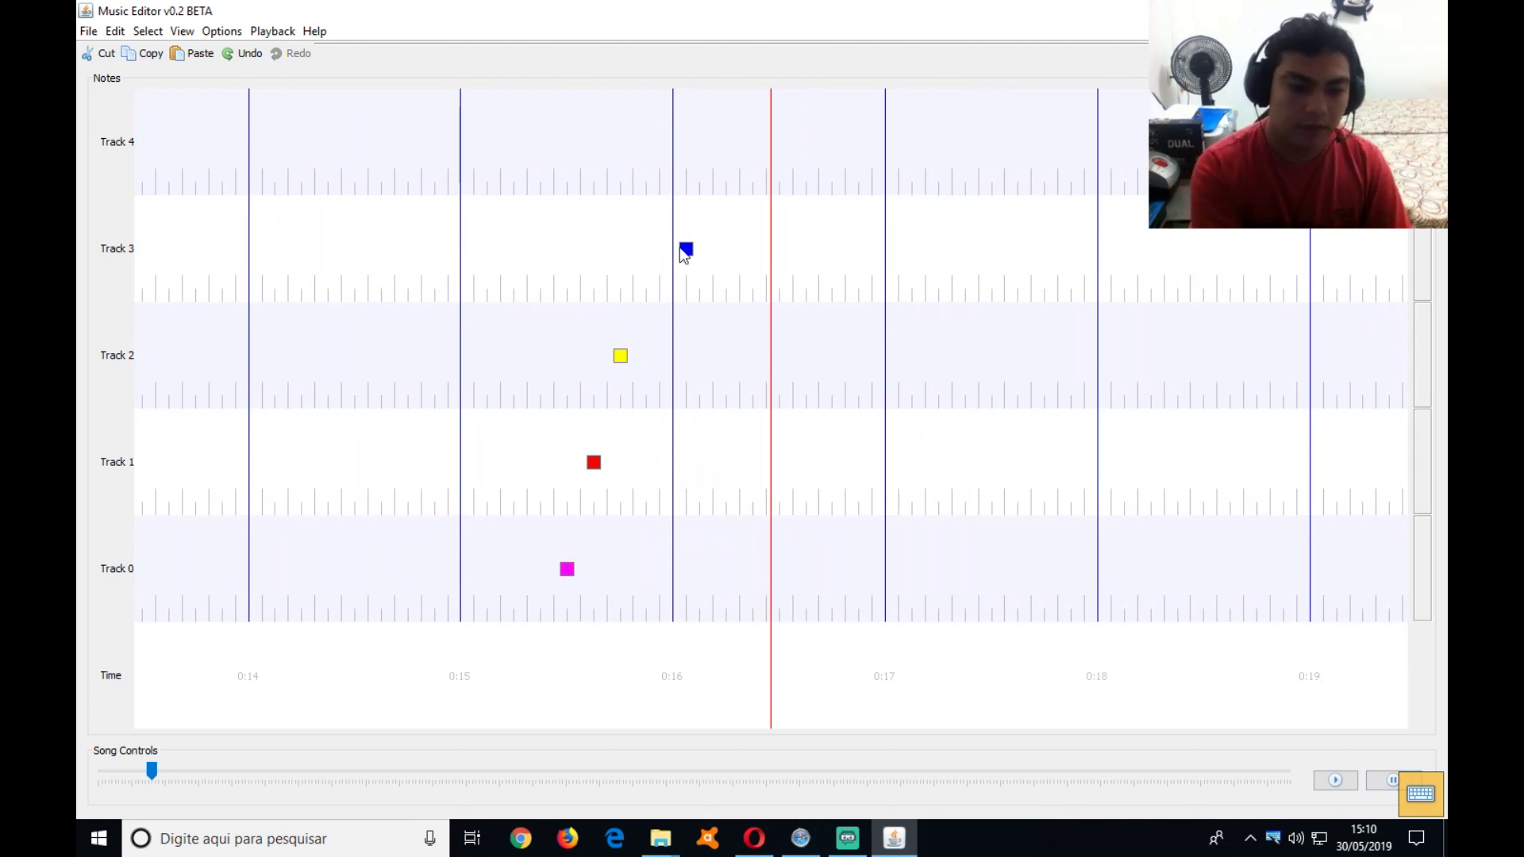
{"action": "left_click", "coordinate": [686, 251], "text": "shift"}
{"action": "key", "text": "Delete"}
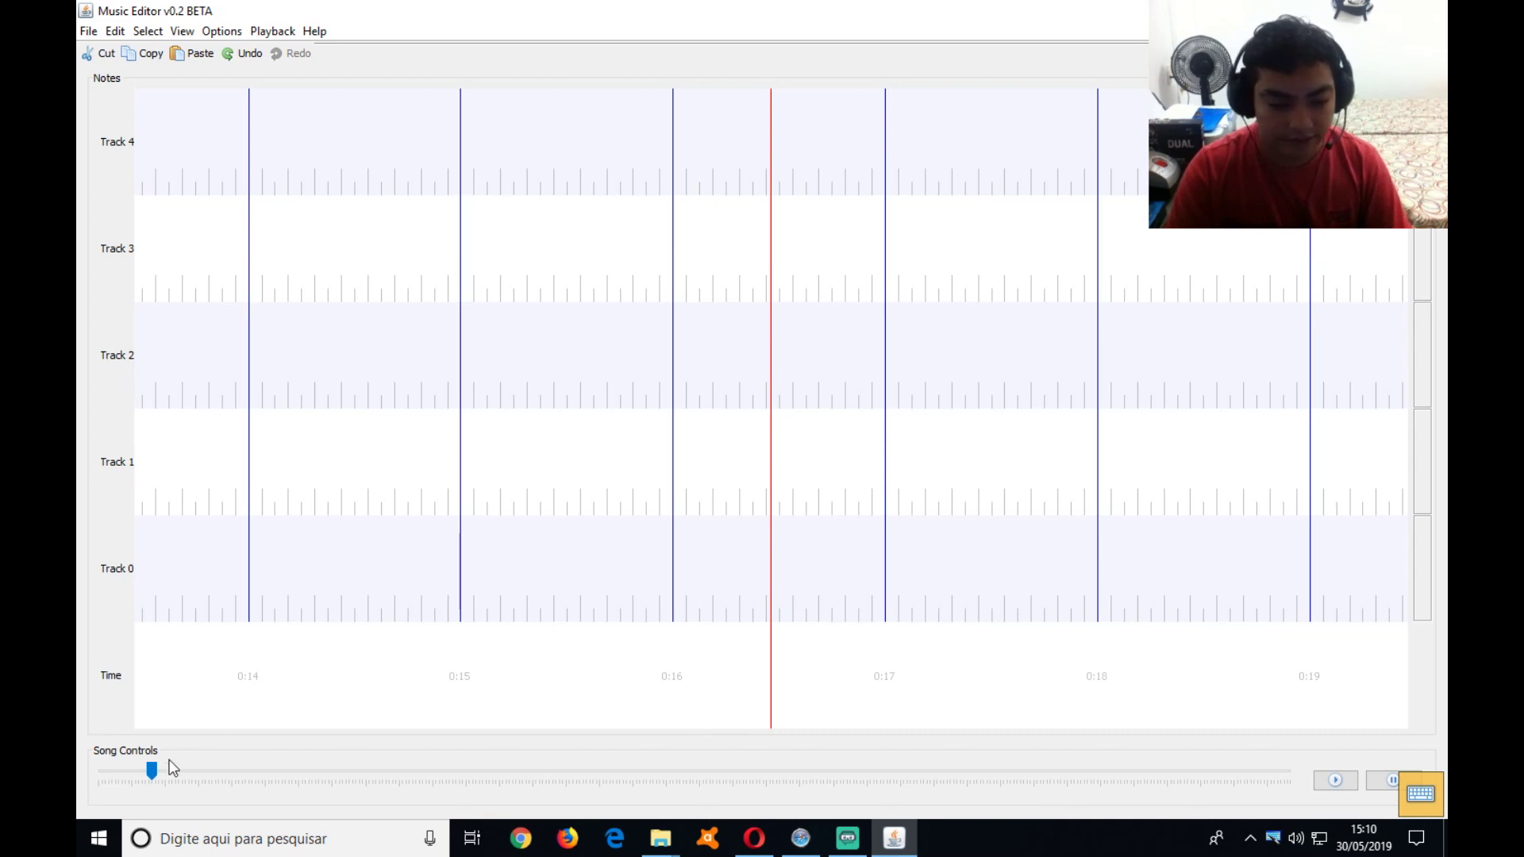
{"action": "left_click_drag", "start_coordinate": [151, 770], "coordinate": [127, 764]}
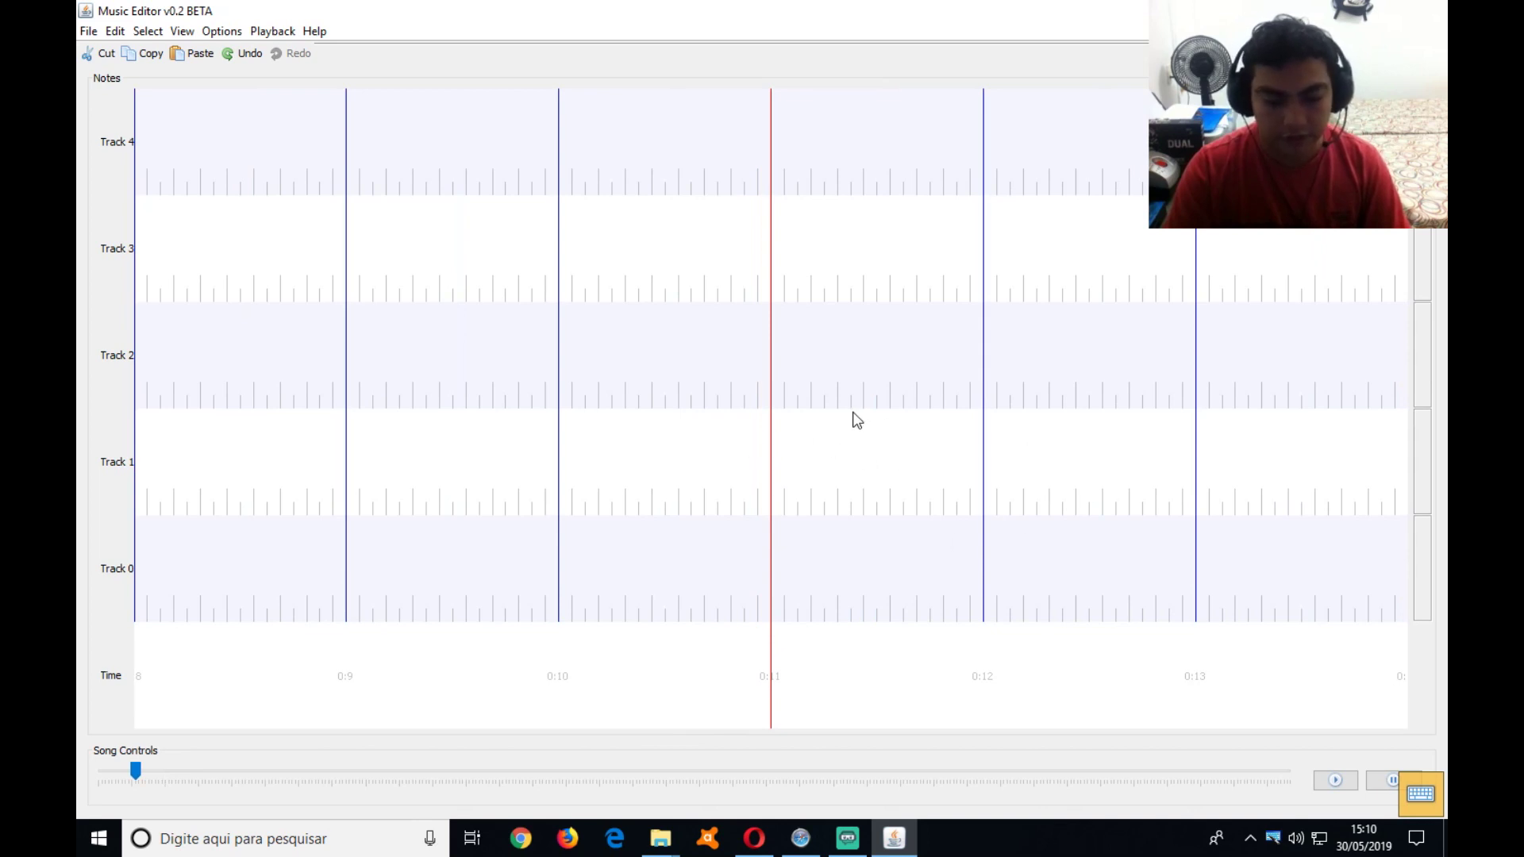
Open the song's properties and set the title to "Overburdened"
{"action": "left_click", "coordinate": [115, 34]}
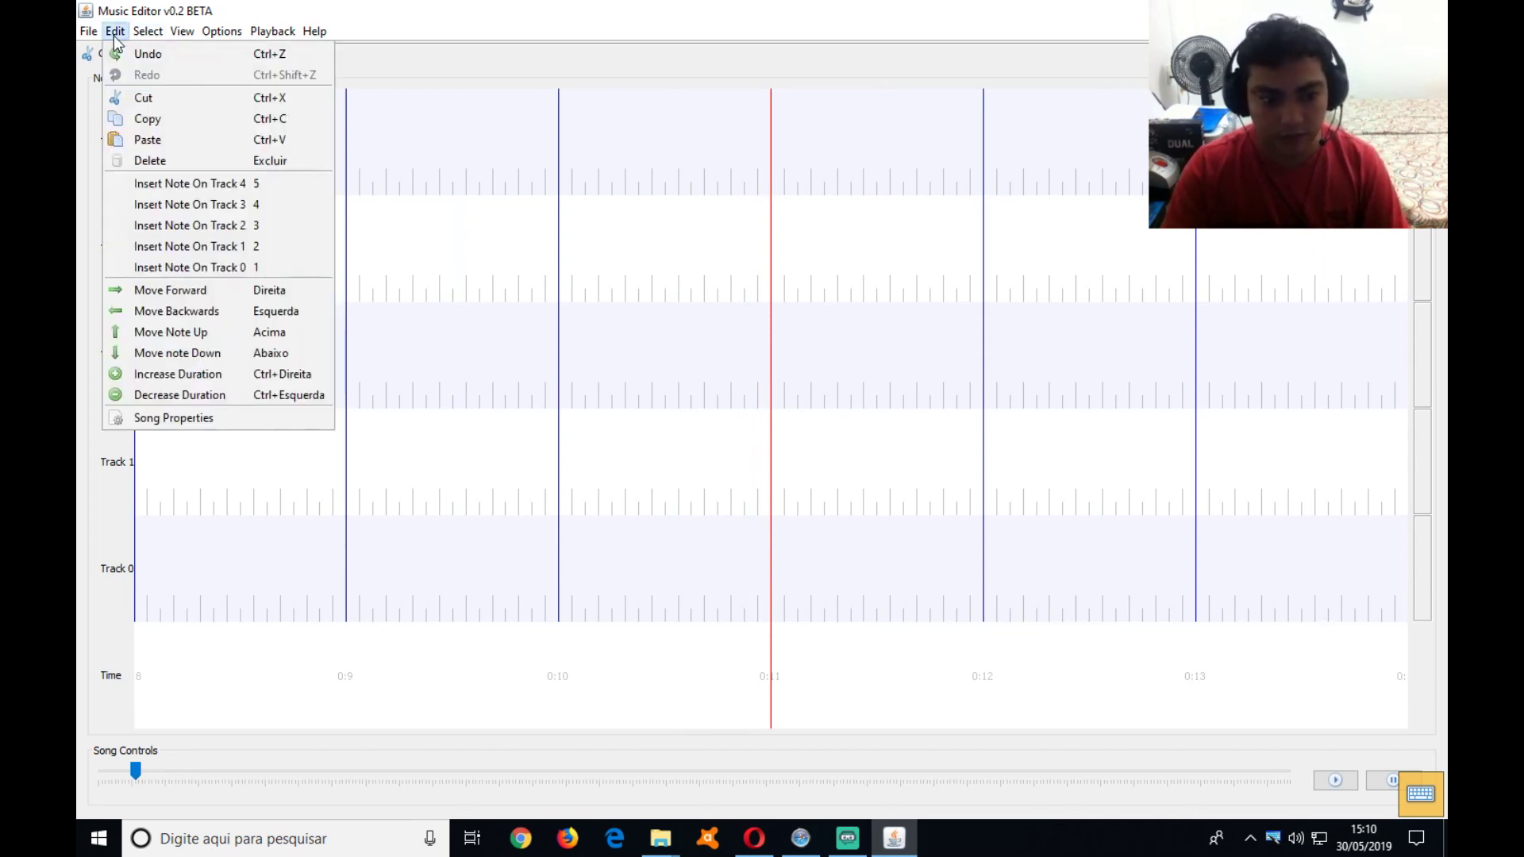
{"action": "left_click", "coordinate": [161, 419]}
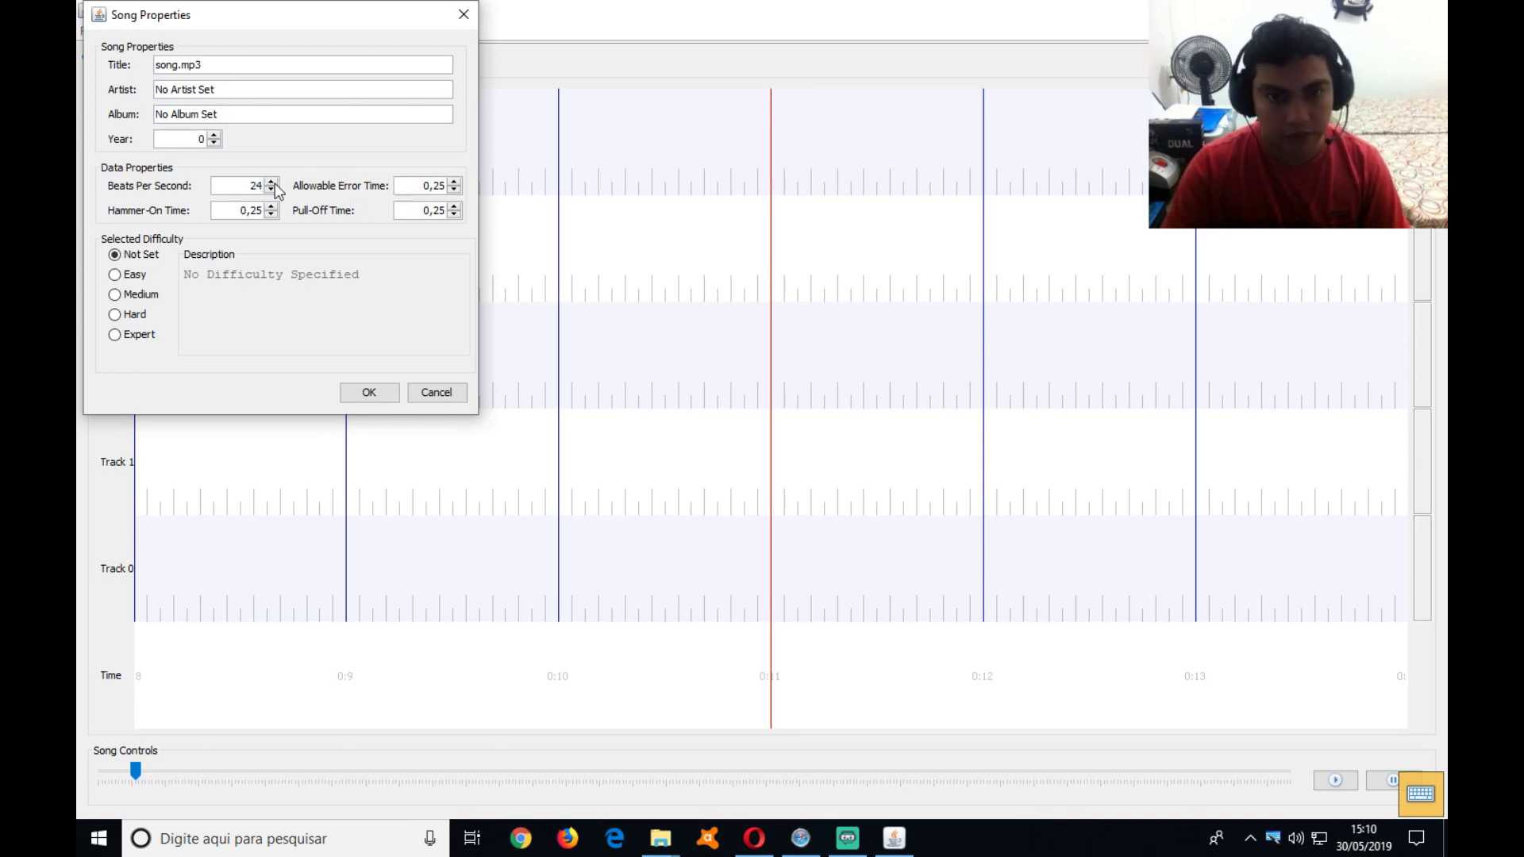
{"action": "left_click_drag", "start_coordinate": [231, 64], "coordinate": [145, 67]}
{"action": "type", "text": "Ov"}
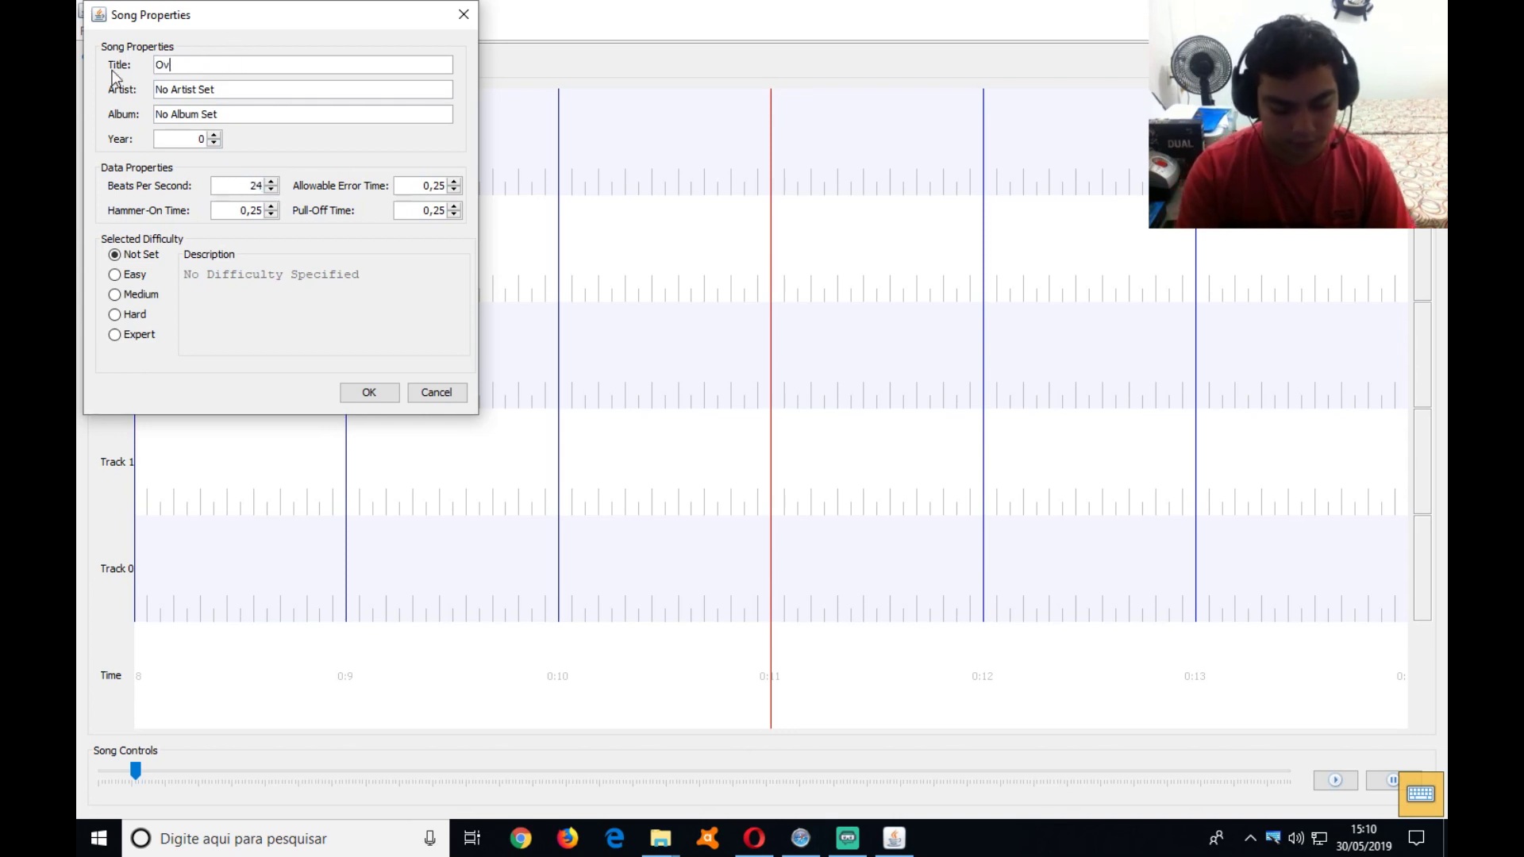
{"action": "type", "text": "erburdened"}
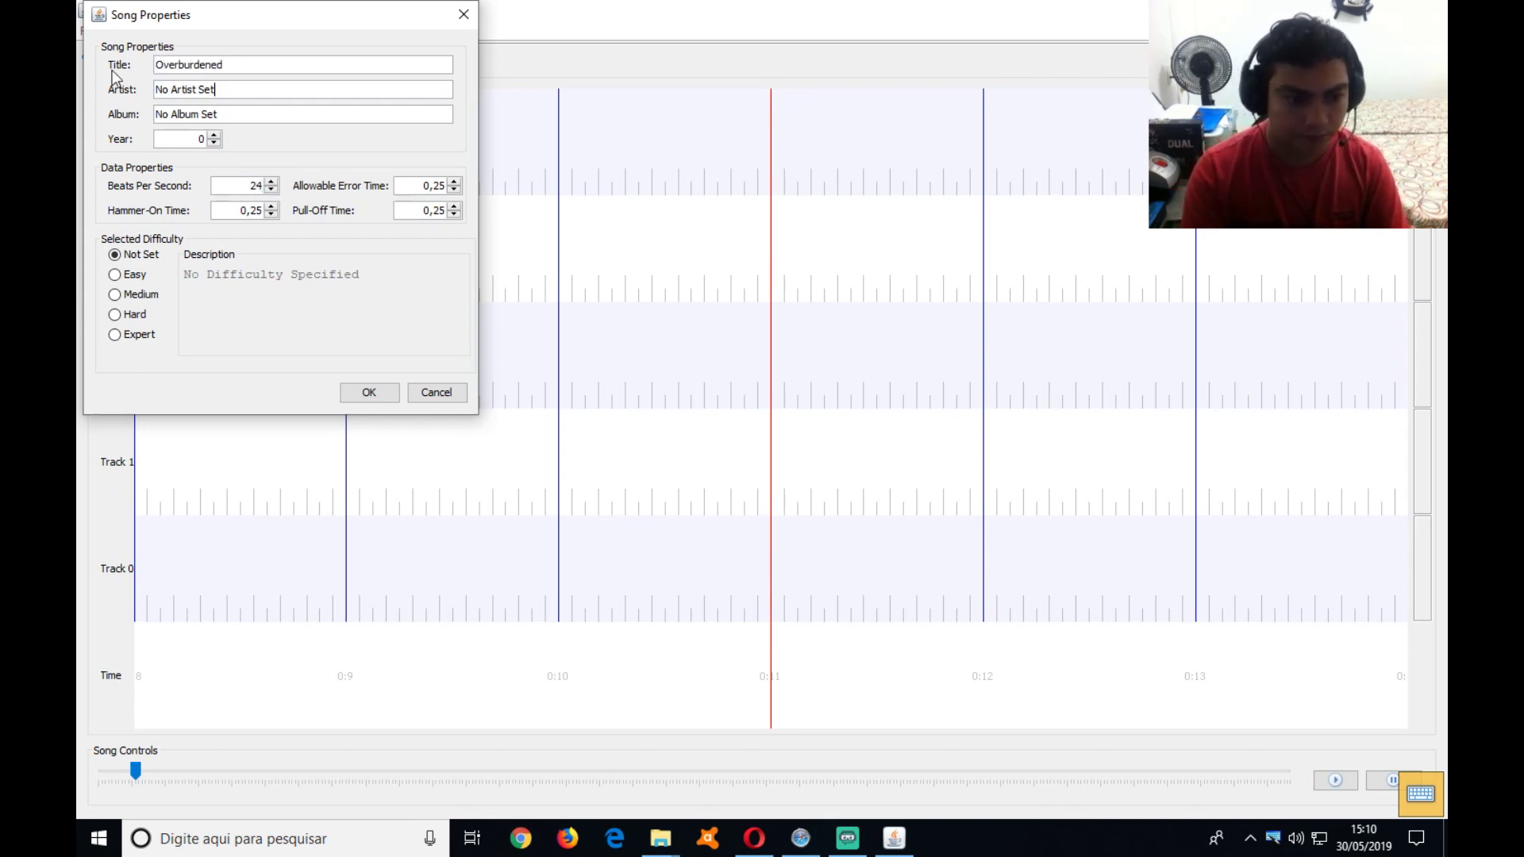
Set the artist to "Disturbed" and the difficulty to Expert in the song properties
{"action": "key", "text": "BackSpace"}
{"action": "key", "text": "BackSpace"}
{"action": "key", "text": "BackSpace"}
{"action": "key", "text": "BackSpace"}
{"action": "key", "text": "BackSpace"}
{"action": "key", "text": "BackSpace"}
{"action": "key", "text": "BackSpace"}
{"action": "key", "text": "BackSpace"}
{"action": "key", "text": "BackSpace"}
{"action": "key", "text": "BackSpace"}
{"action": "key", "text": "BackSpace"}
{"action": "key", "text": "BackSpace"}
{"action": "key", "text": "BackSpace"}
{"action": "type", "text": "Disturb"}
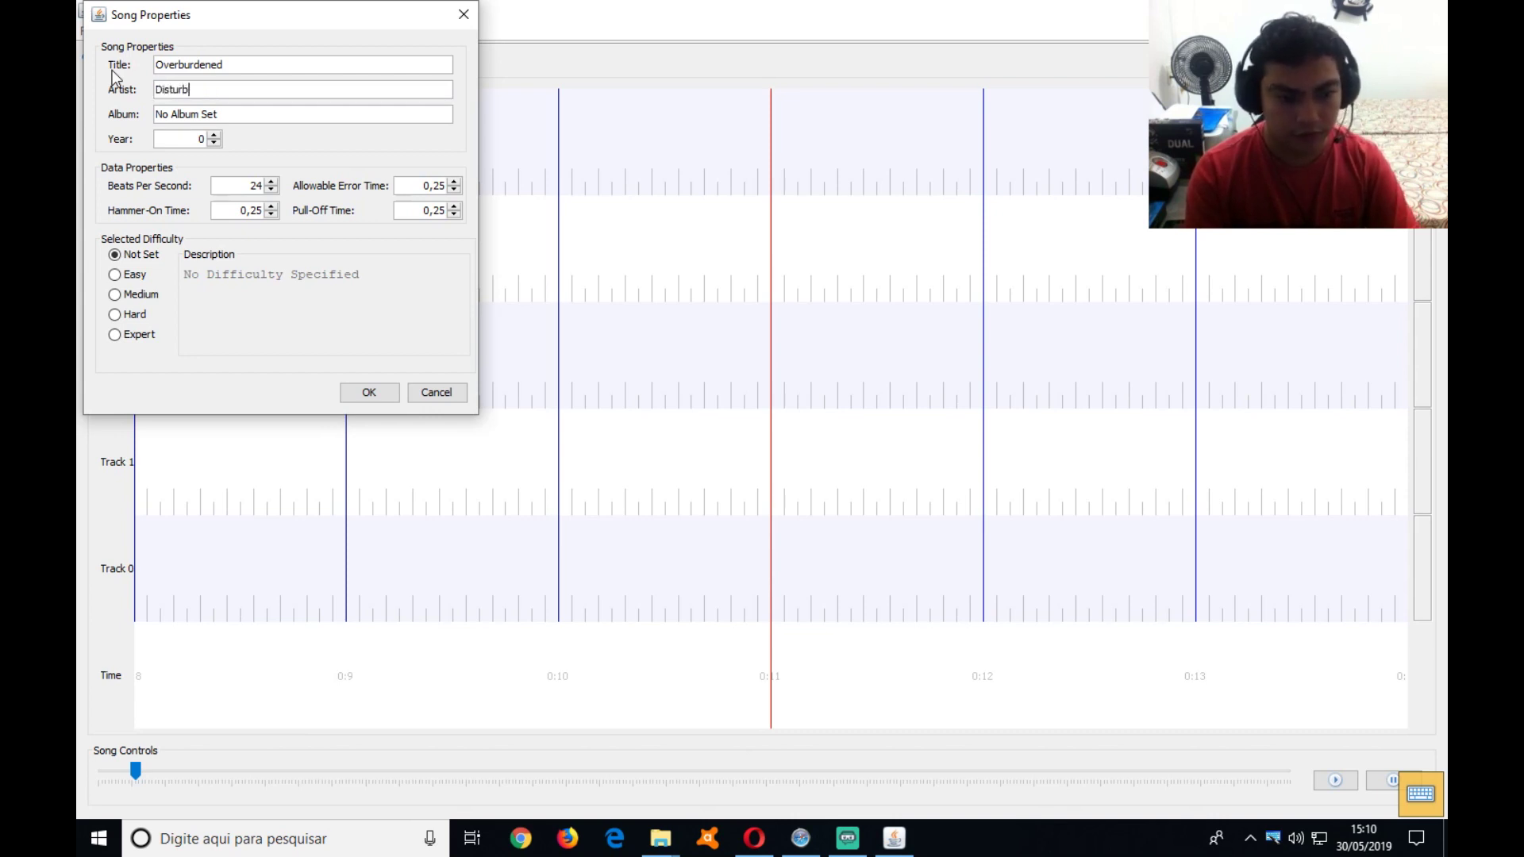
{"action": "type", "text": "ed"}
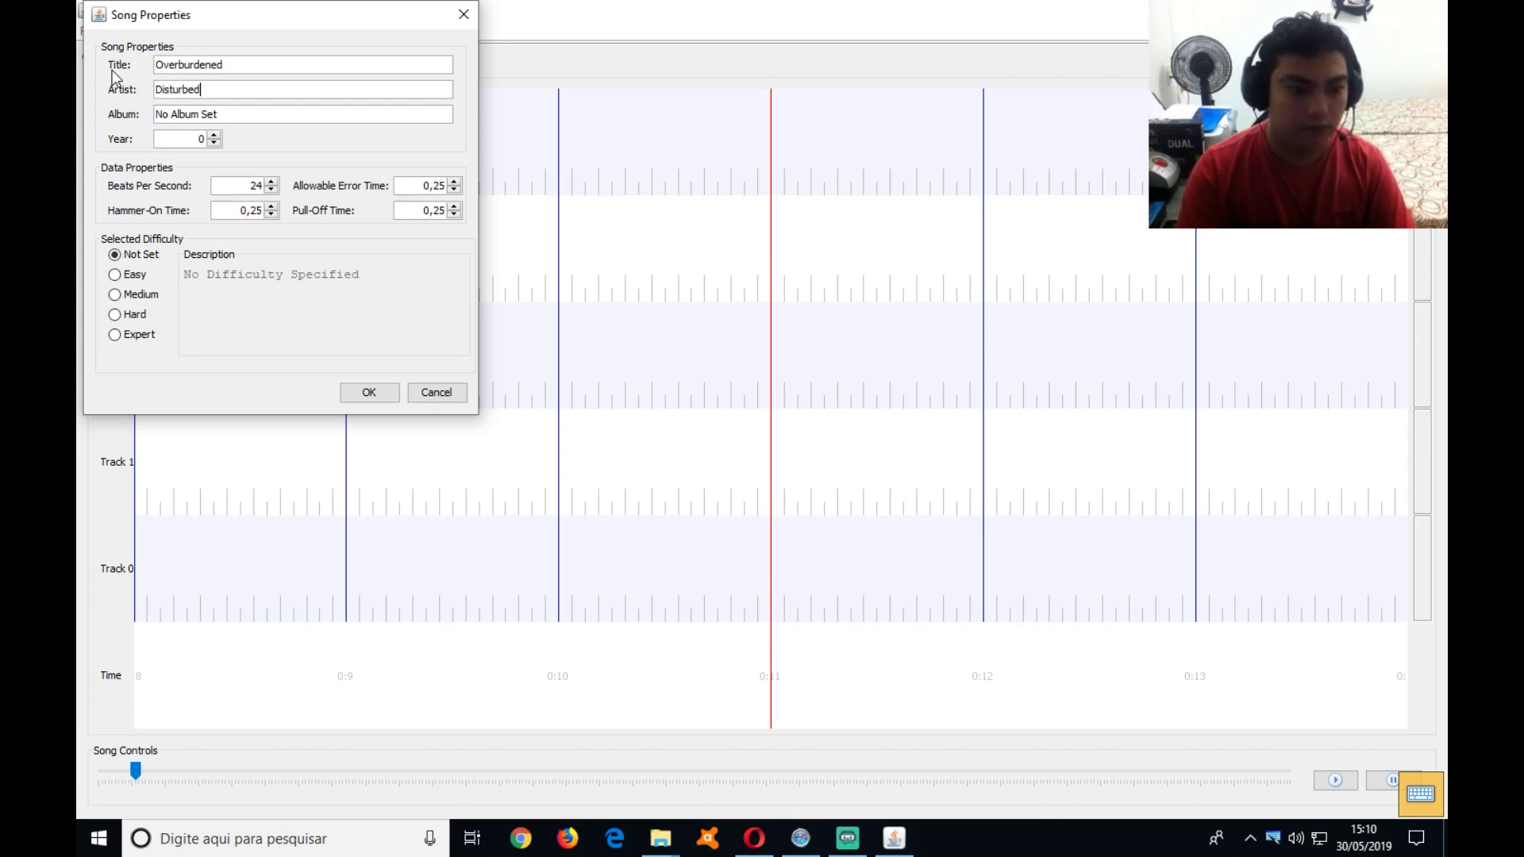
{"action": "left_click", "coordinate": [132, 335]}
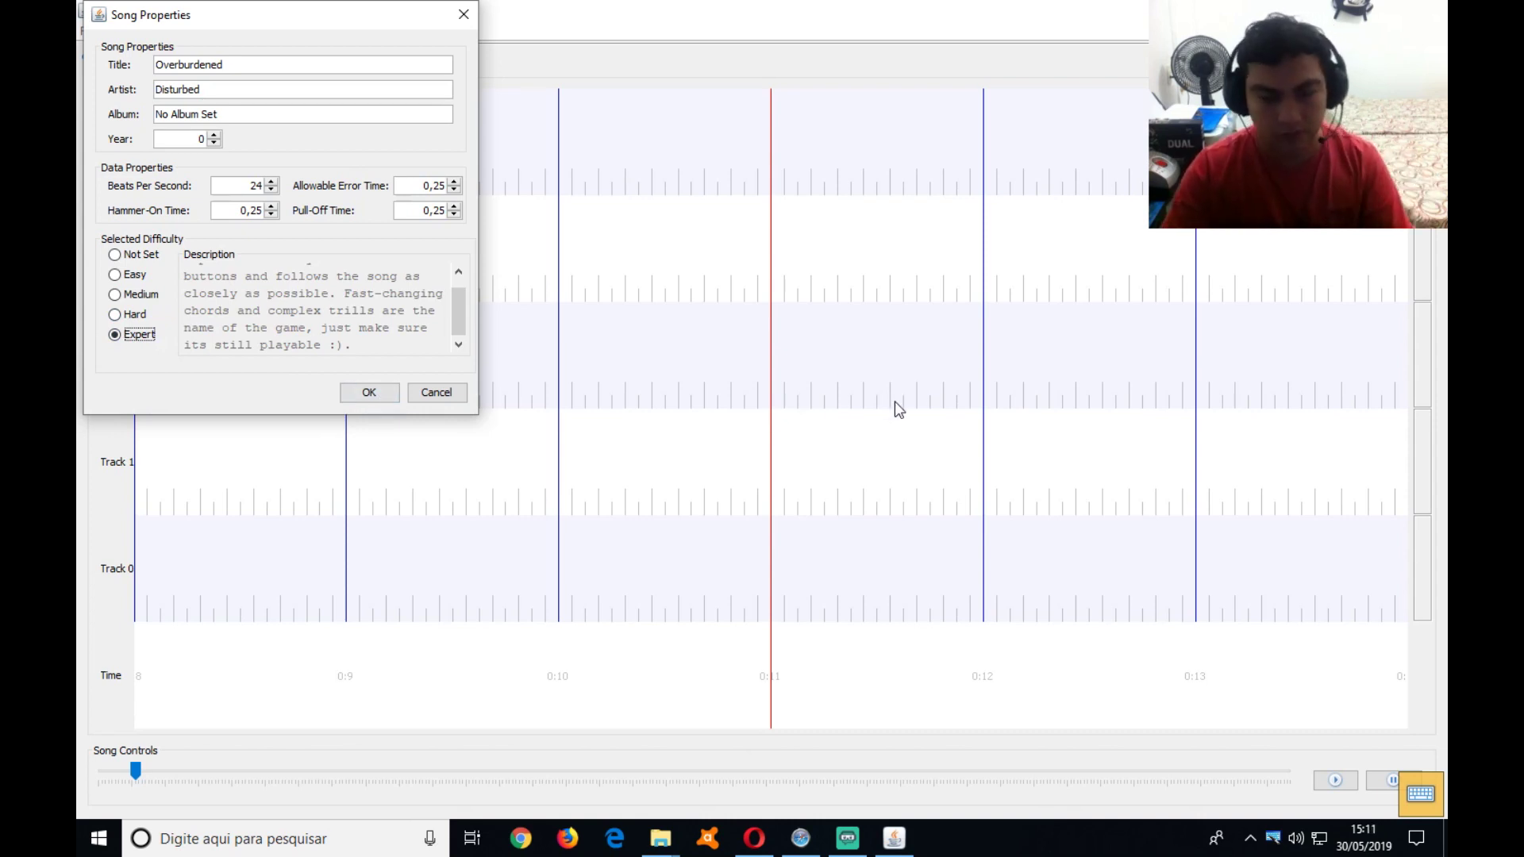
Apply the song properties, play the song from 0:11 while inserting test notes across tracks 0 to 4, and pause near 0:17
{"action": "left_click", "coordinate": [367, 392]}
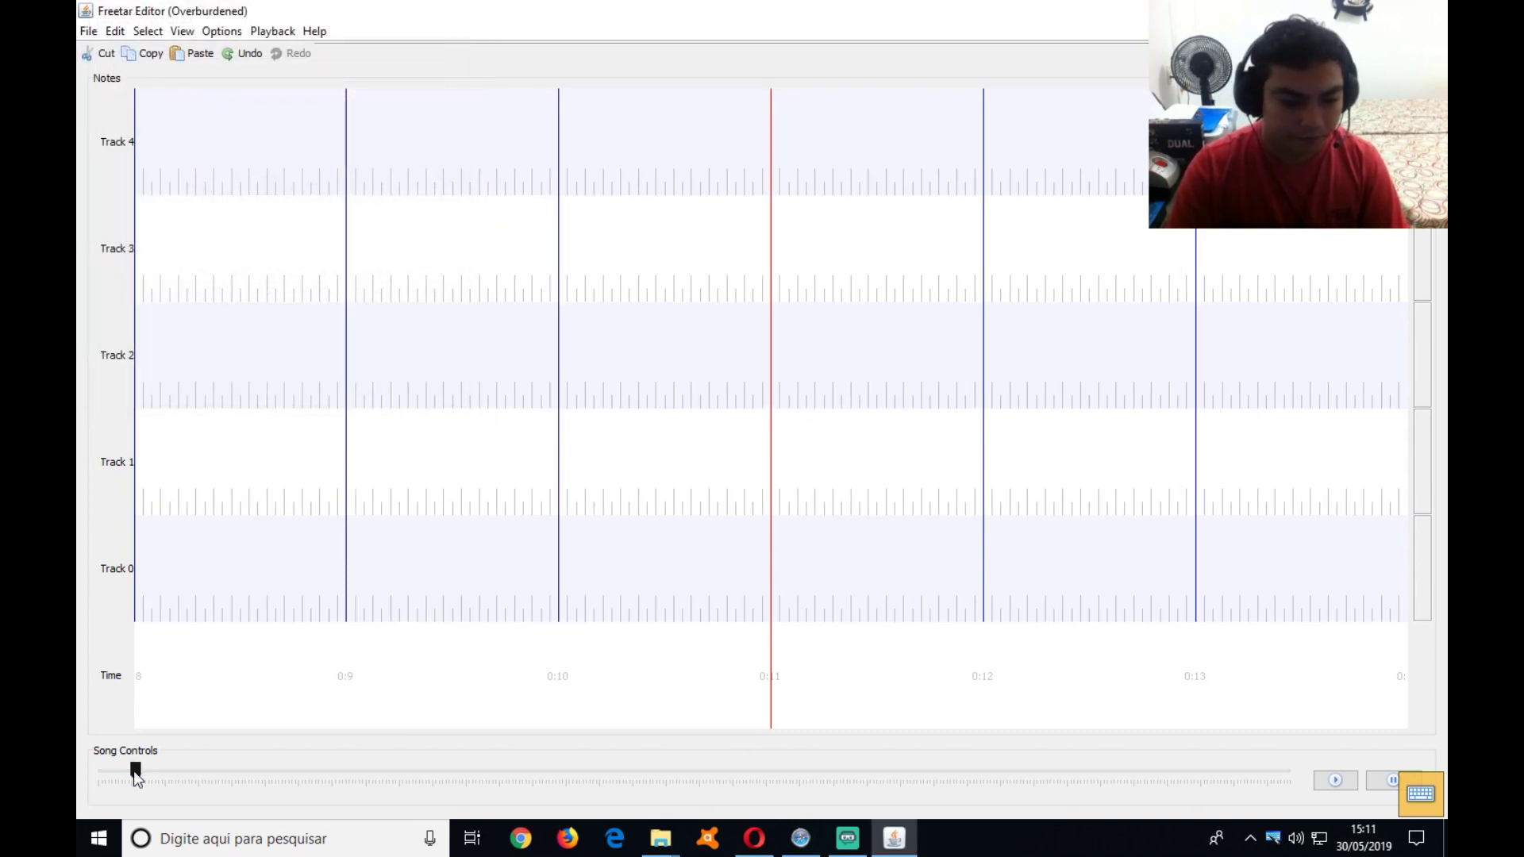
{"action": "left_click", "coordinate": [1389, 786]}
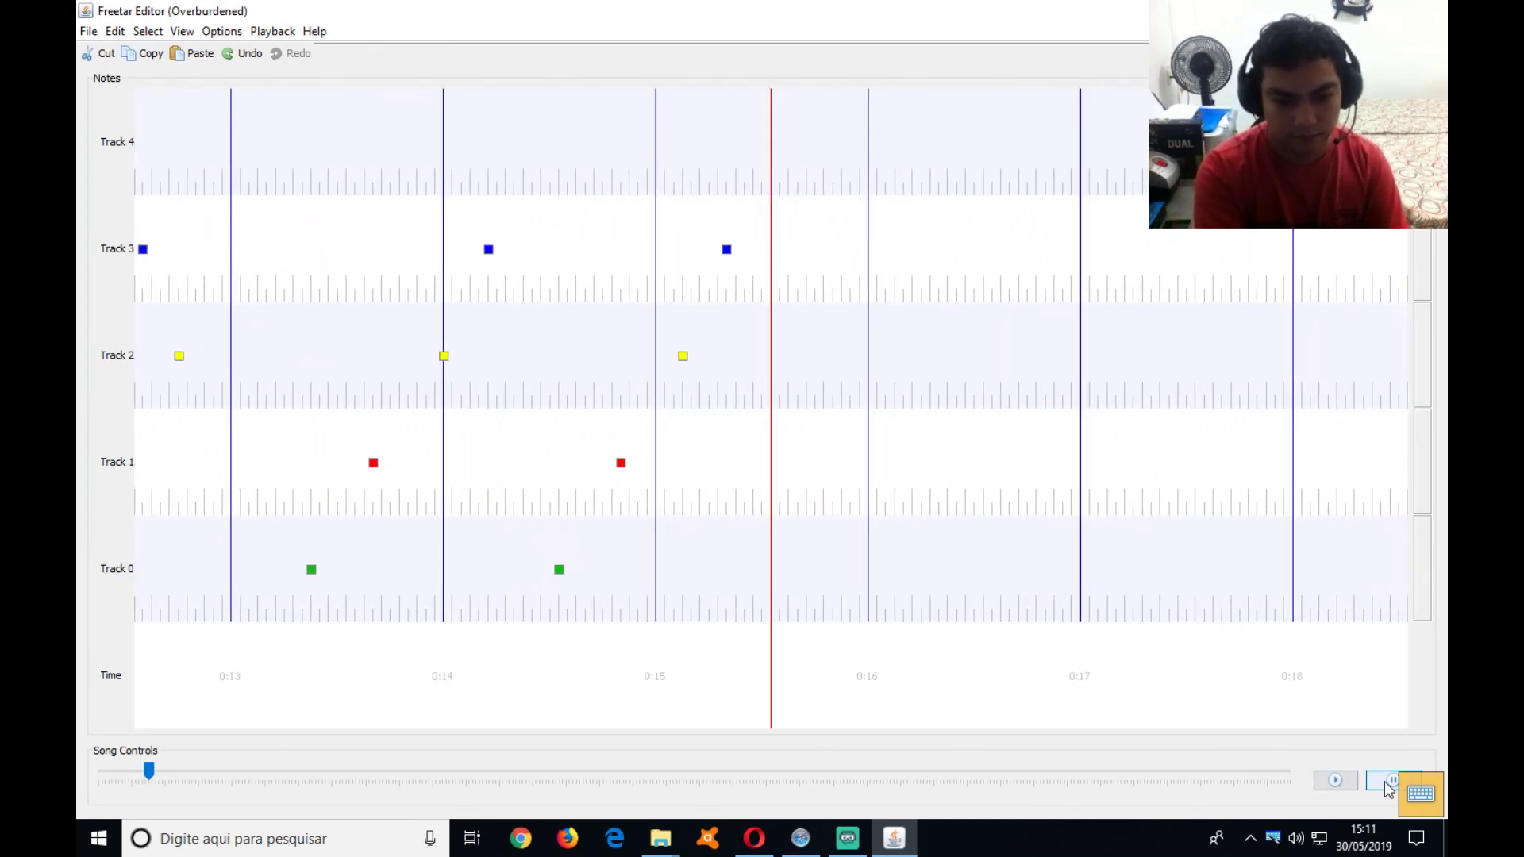
{"action": "left_click", "coordinate": [1389, 786]}
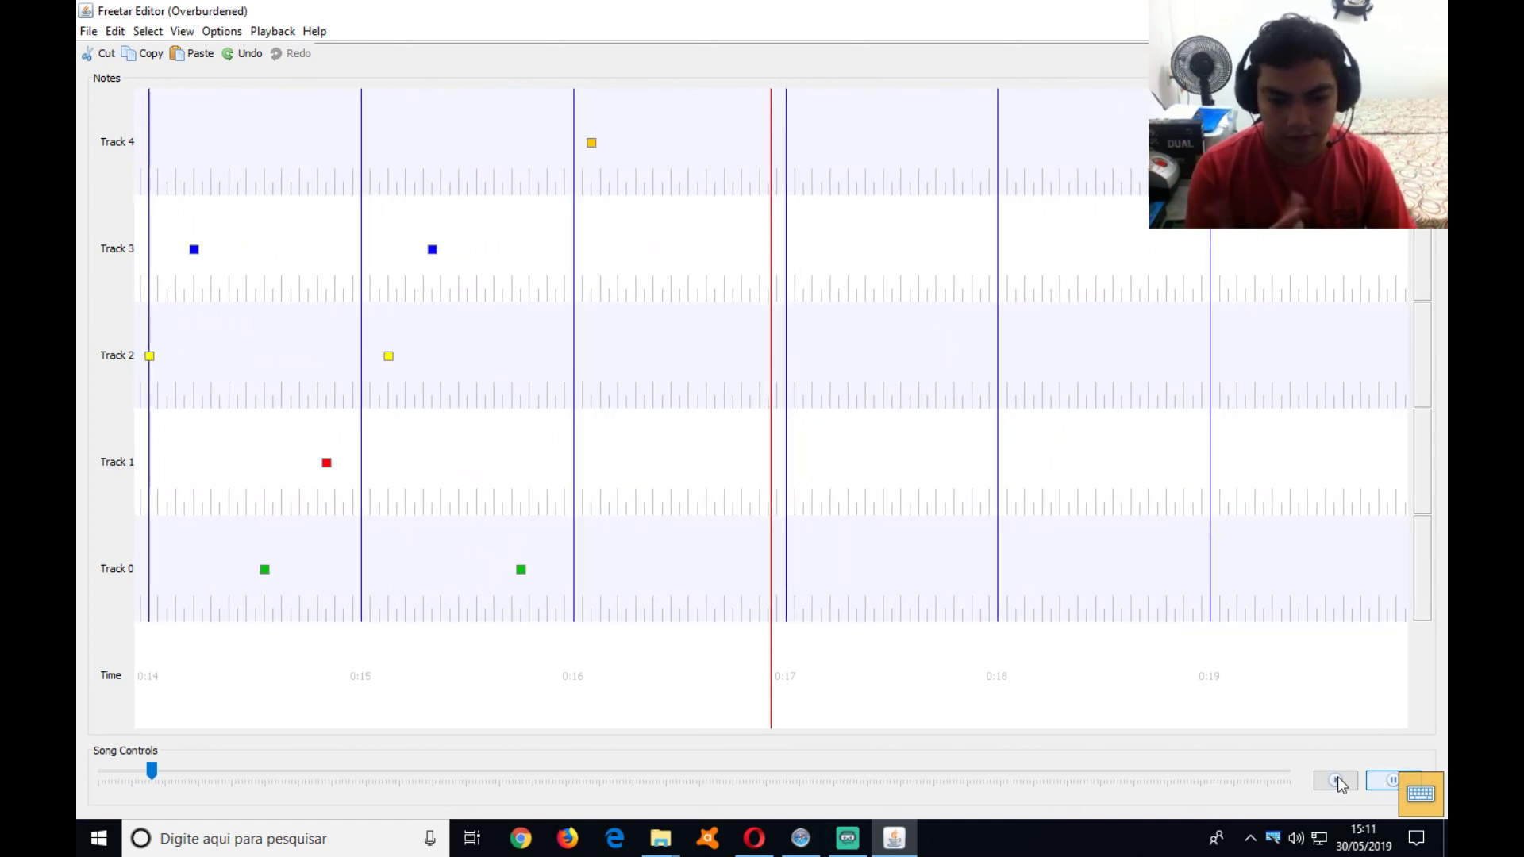
Move the song position back to 0:14 and delete all the test notes
{"action": "left_click", "coordinate": [591, 143]}
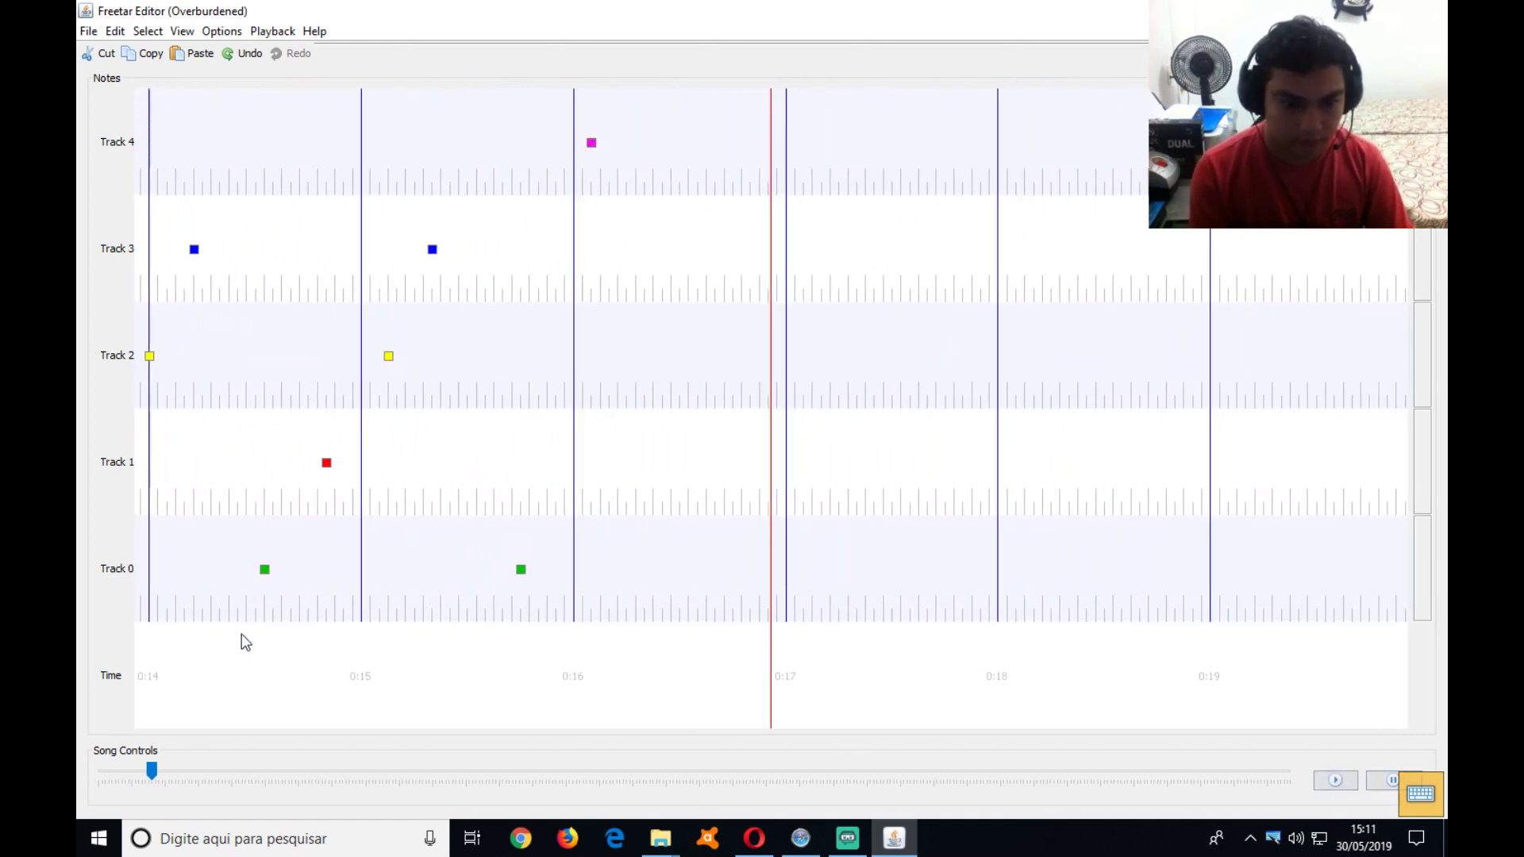
{"action": "left_click_drag", "start_coordinate": [152, 773], "coordinate": [144, 772]}
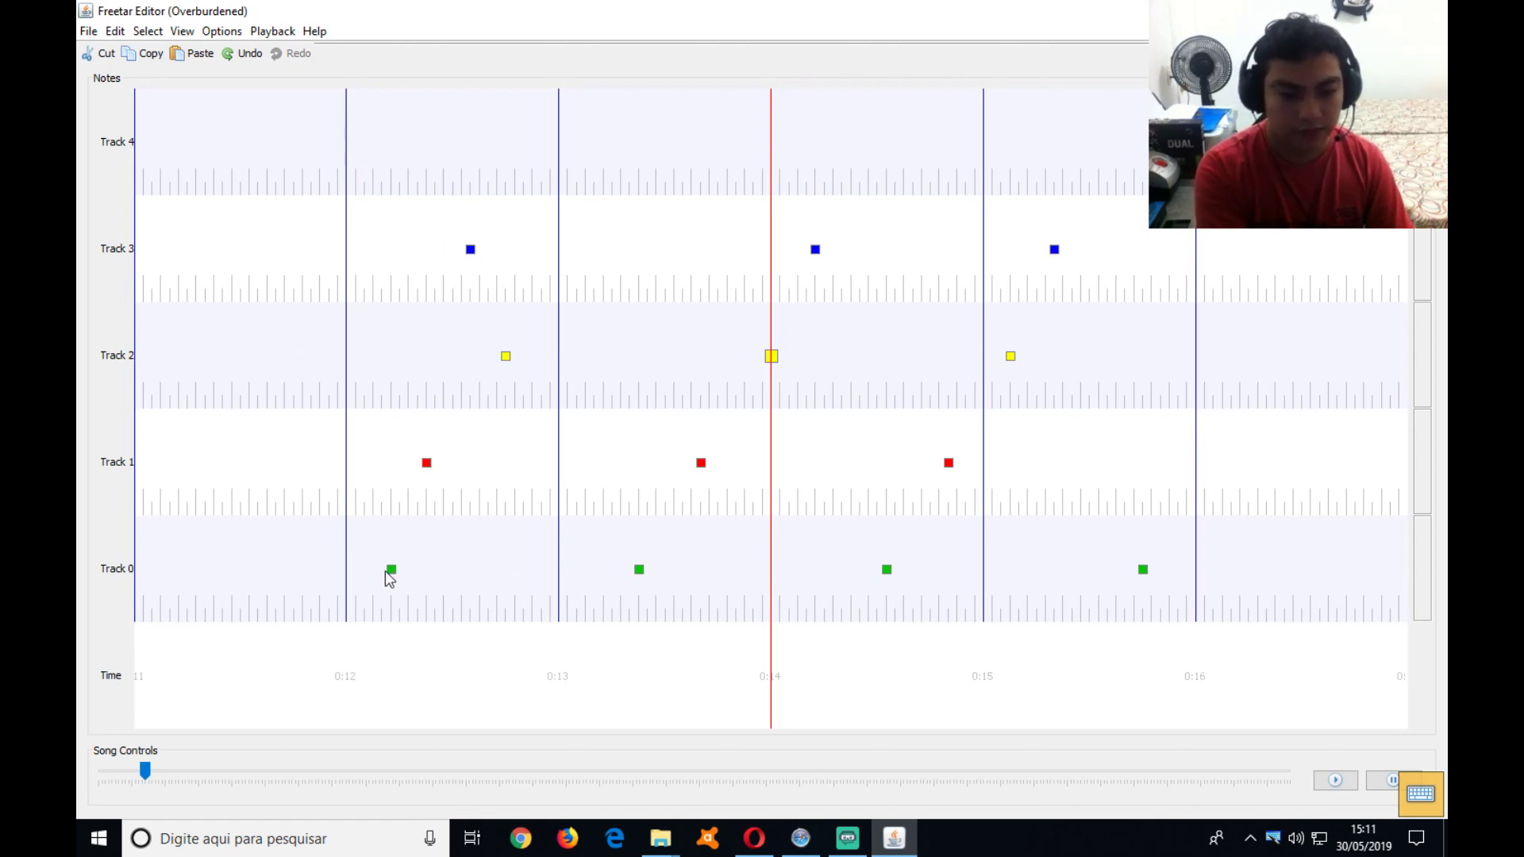
{"action": "key", "text": "ctrl+a"}
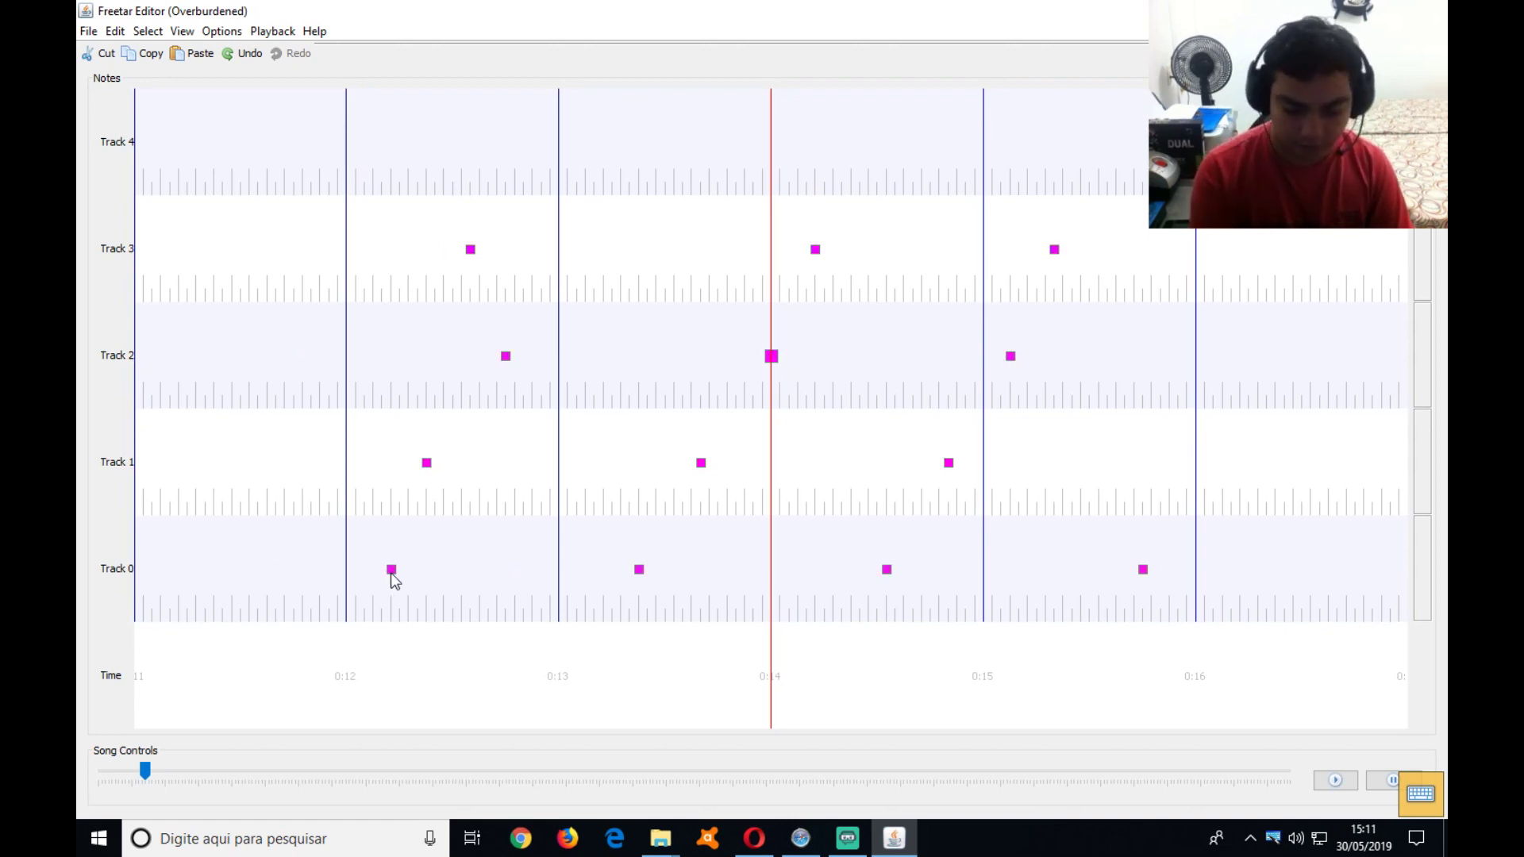
{"action": "key", "text": "Delete"}
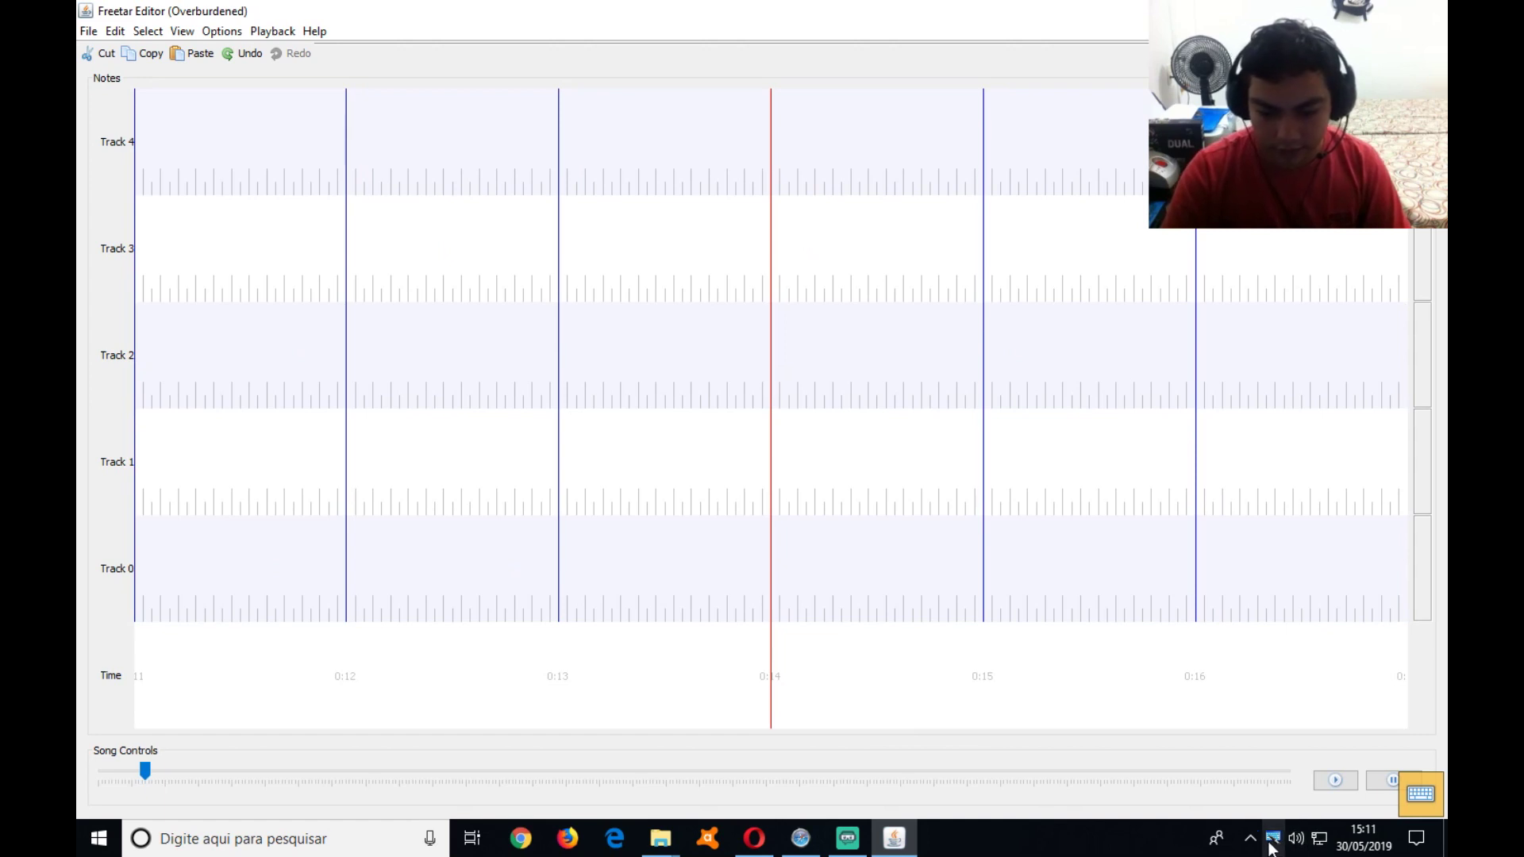
Show the on-screen keyboard and insert one note on each of tracks 0 to 4 at 0:14
{"action": "left_click", "coordinate": [1421, 794]}
{"action": "key", "text": "1"}
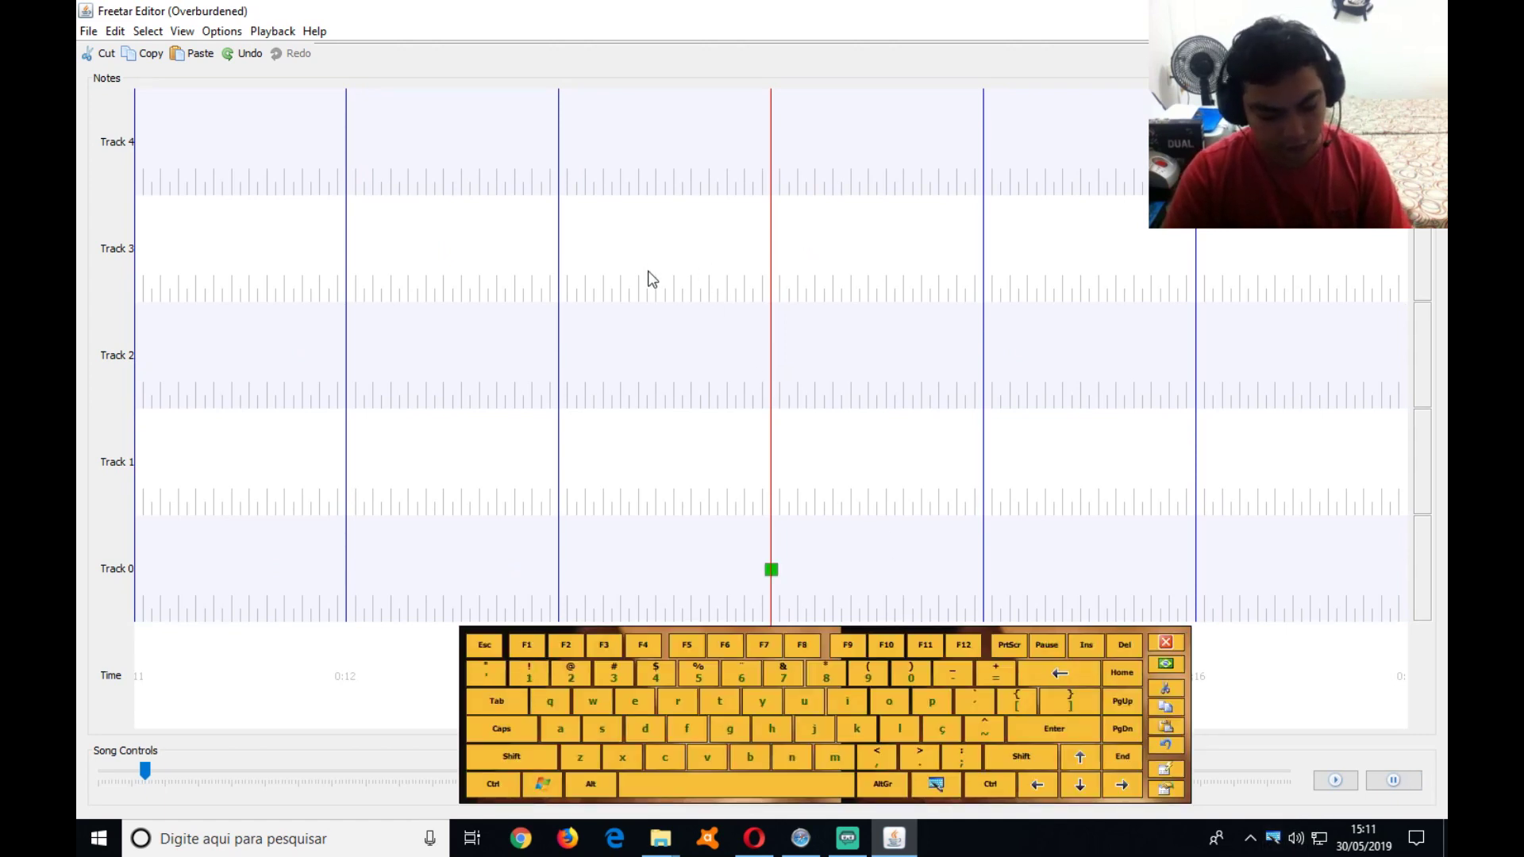
{"action": "key", "text": "2"}
{"action": "key", "text": "3"}
{"action": "key", "text": "4"}
{"action": "key", "text": "5"}
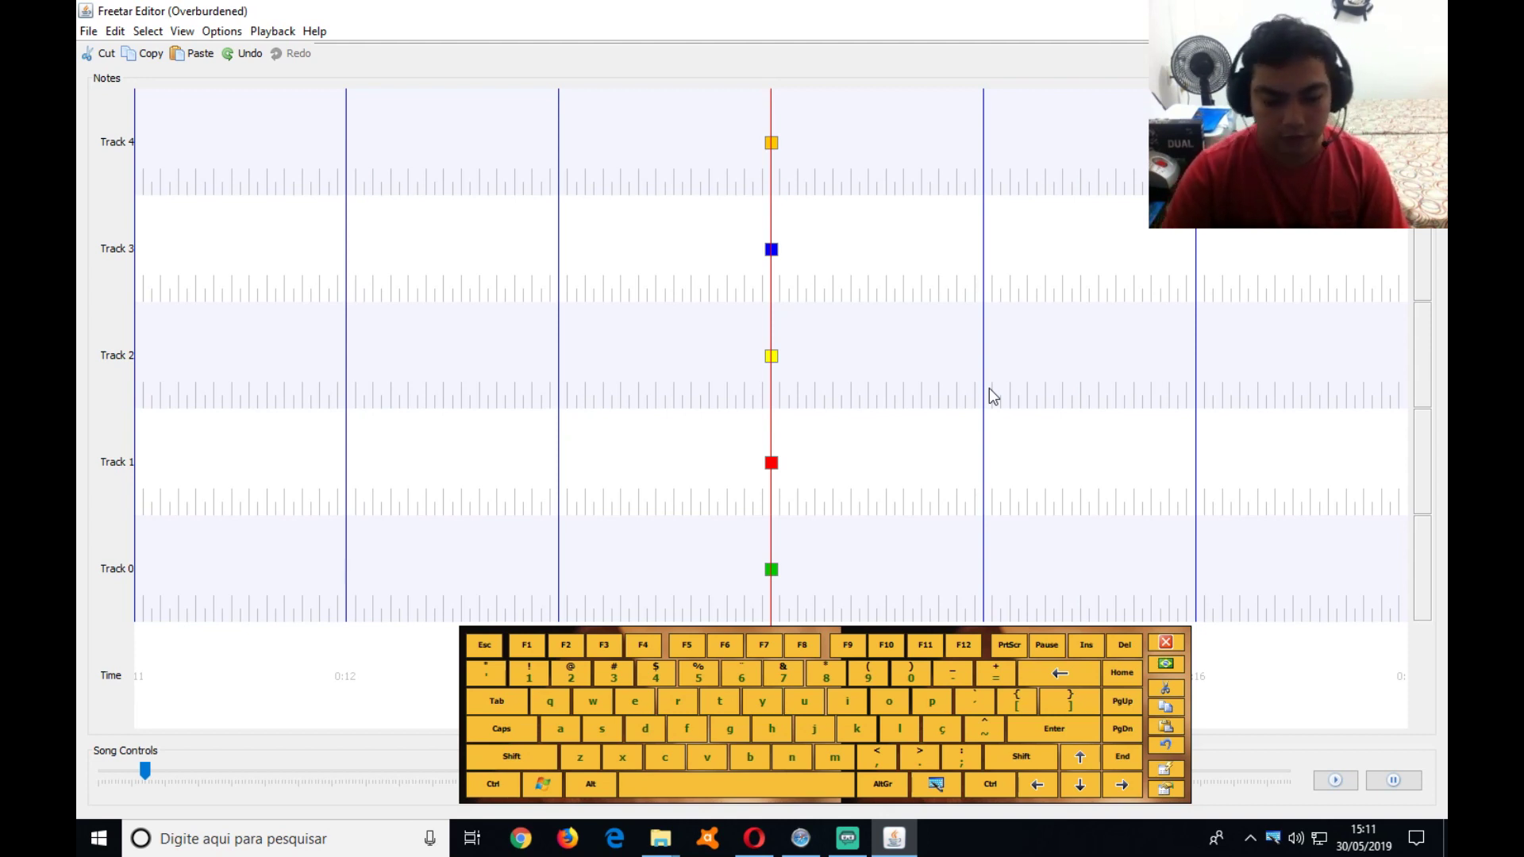
Remove the five notes at 0:14 one track at a time, from track 0 to track 4
{"action": "key", "text": "1"}
{"action": "key", "text": "2"}
{"action": "key", "text": "3"}
{"action": "key", "text": "4"}
{"action": "key", "text": "5"}
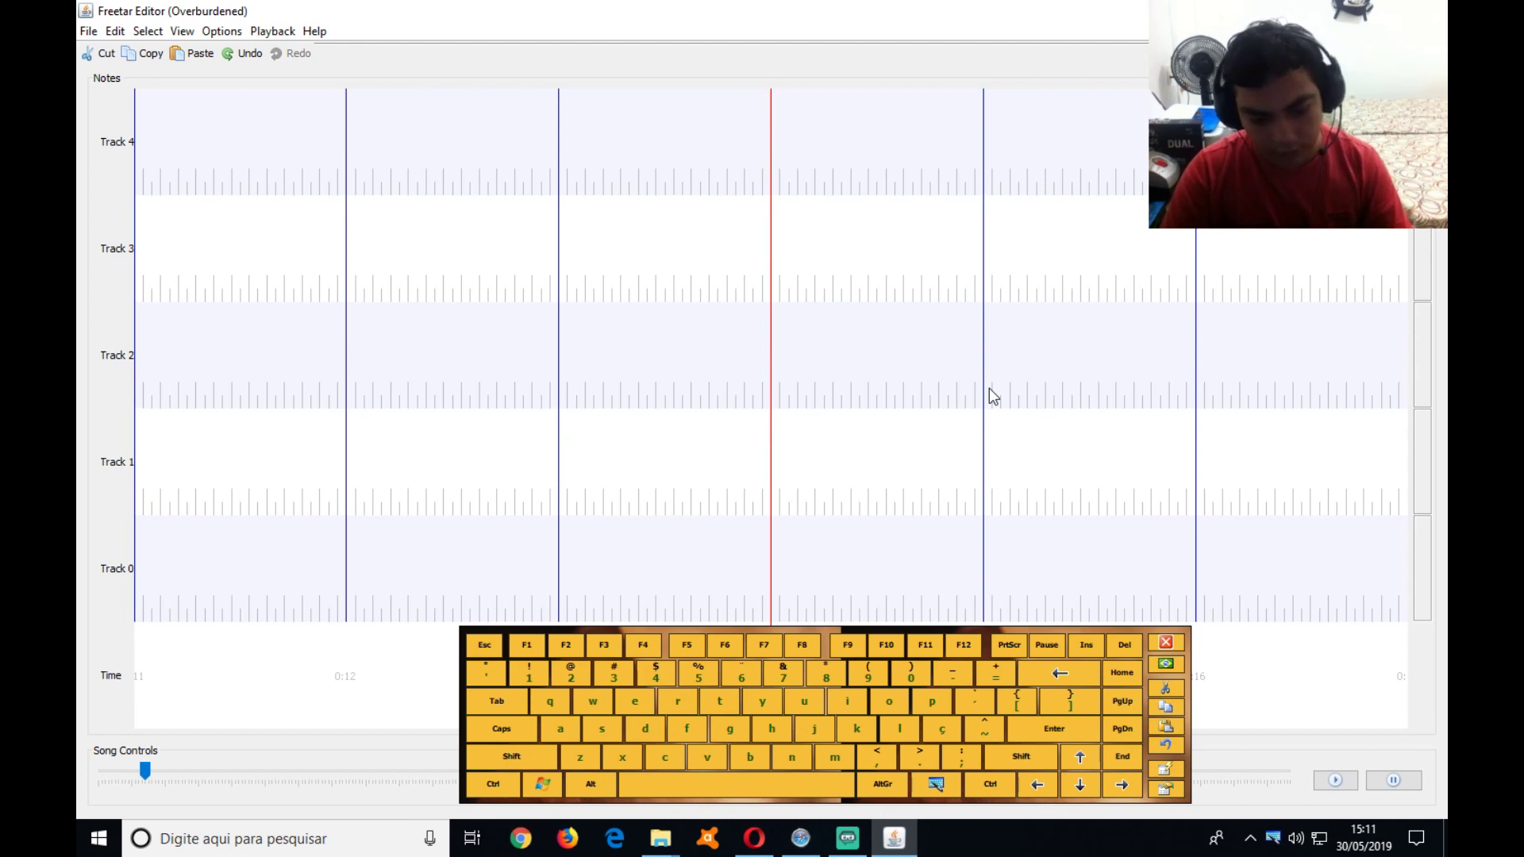
Insert the notes on tracks 0 to 4 at 0:14 again and close the on-screen keyboard
{"action": "key", "text": "2"}
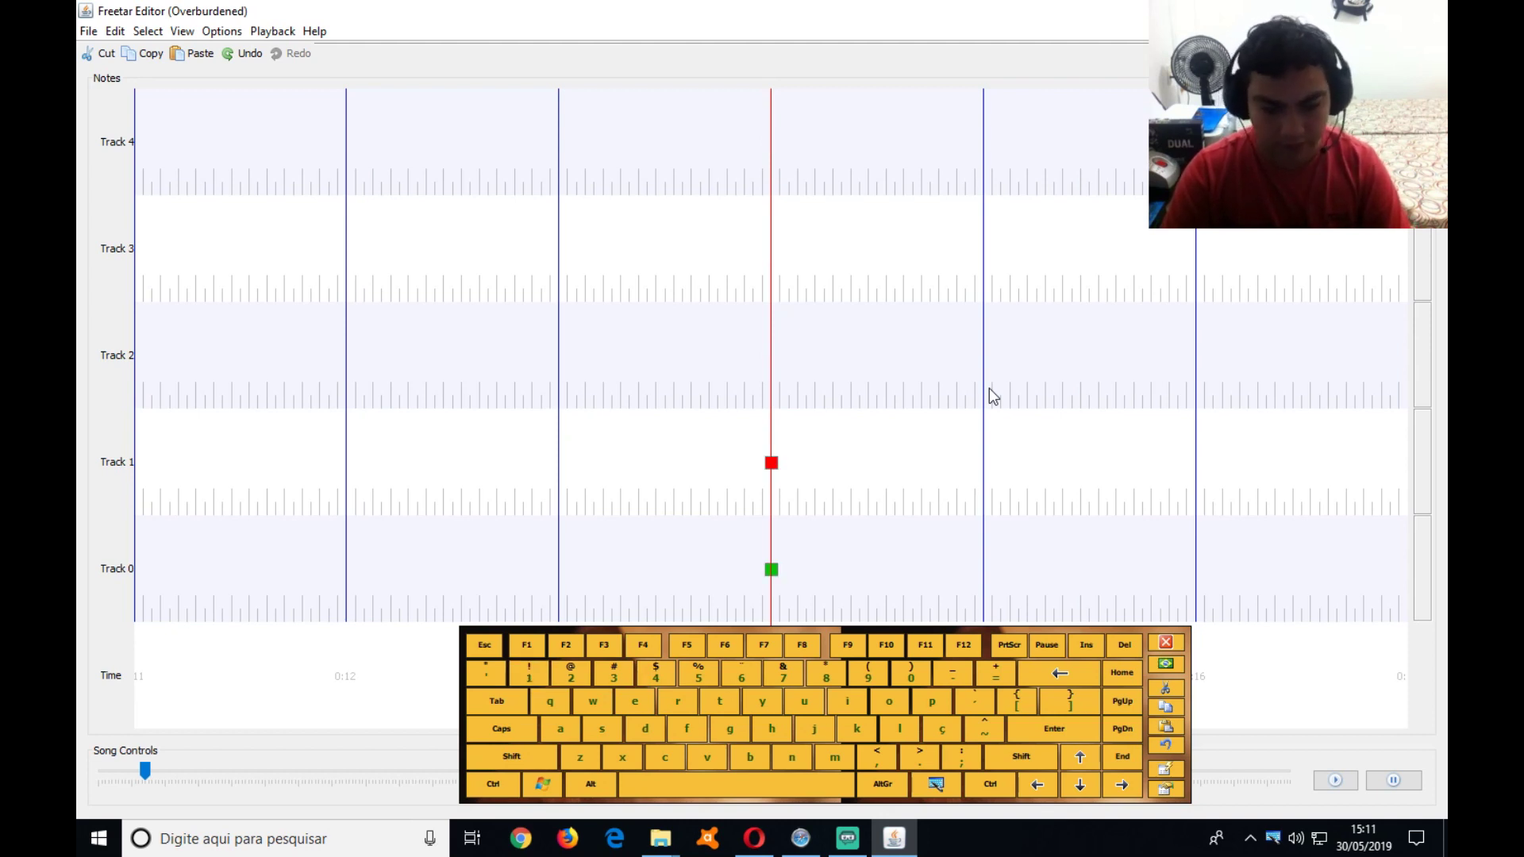
{"action": "key", "text": "3"}
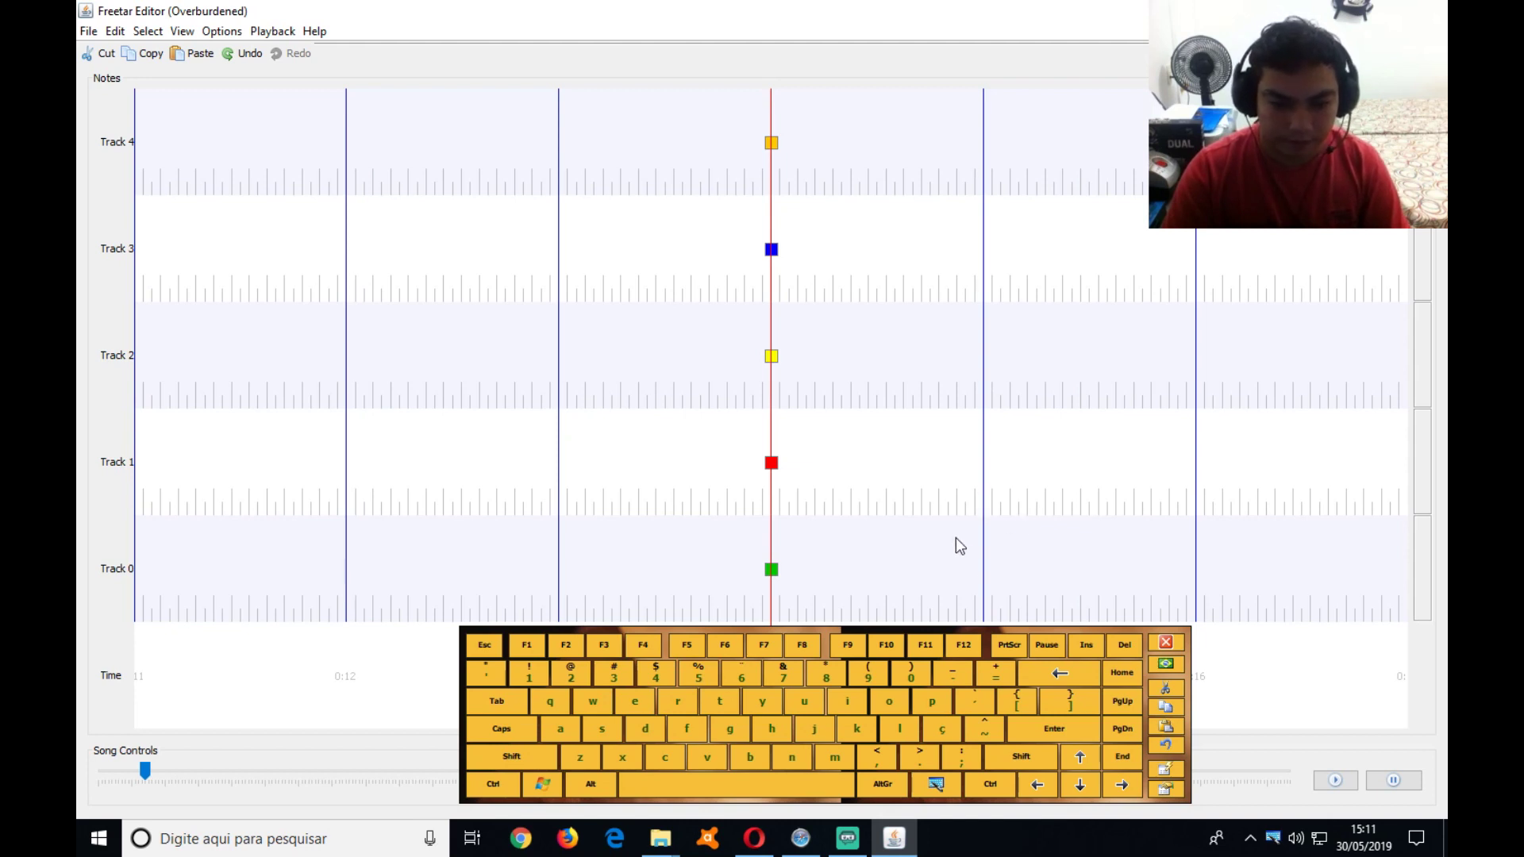
{"action": "left_click", "coordinate": [1165, 643]}
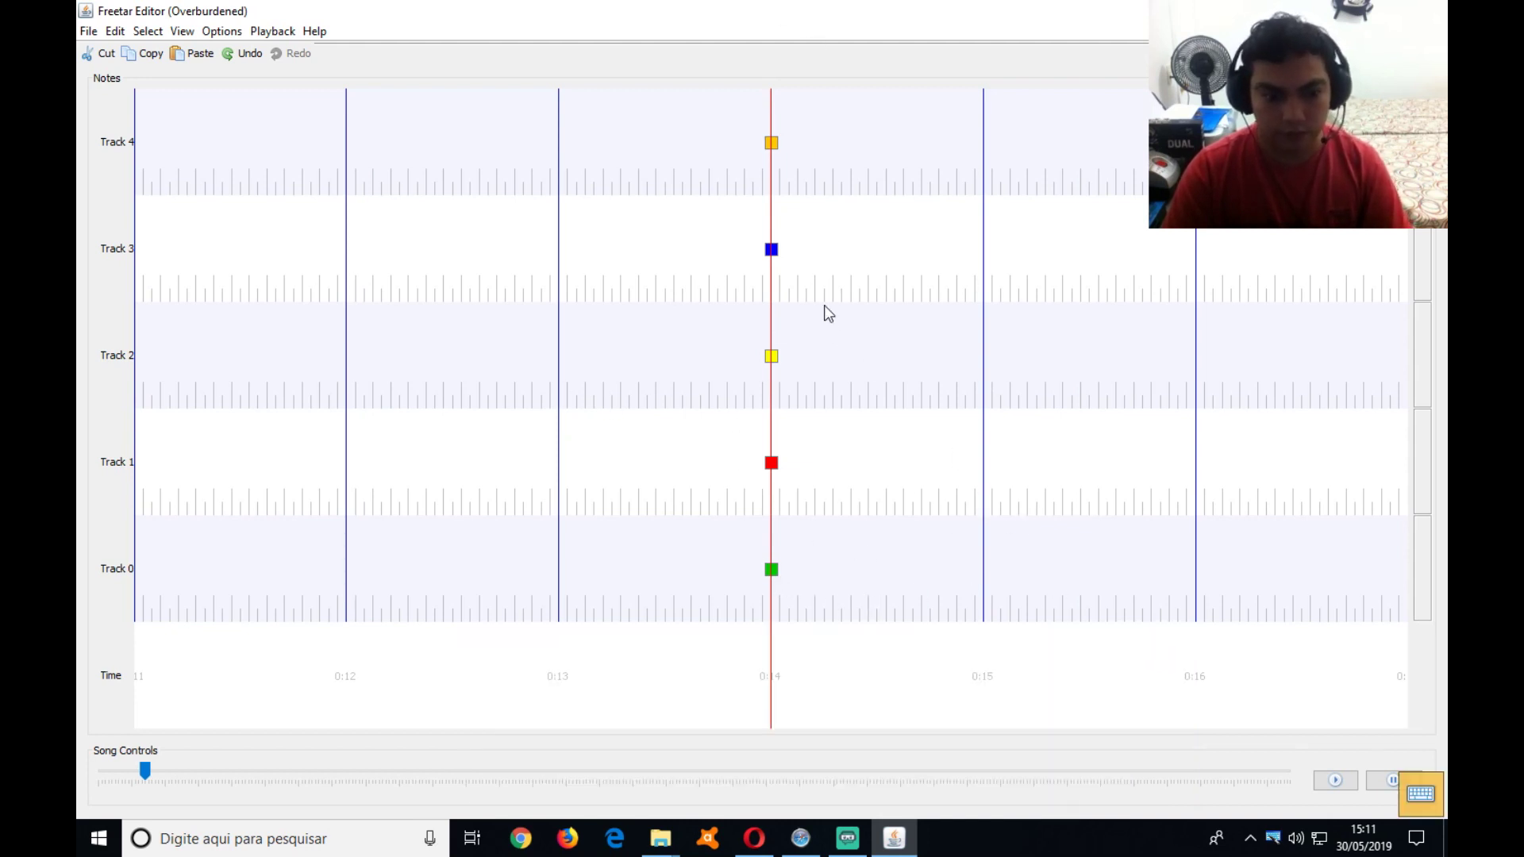
Select the whole five-note column at 0:14, from track 4 down to track 0, and delete it
{"action": "left_click", "coordinate": [772, 144]}
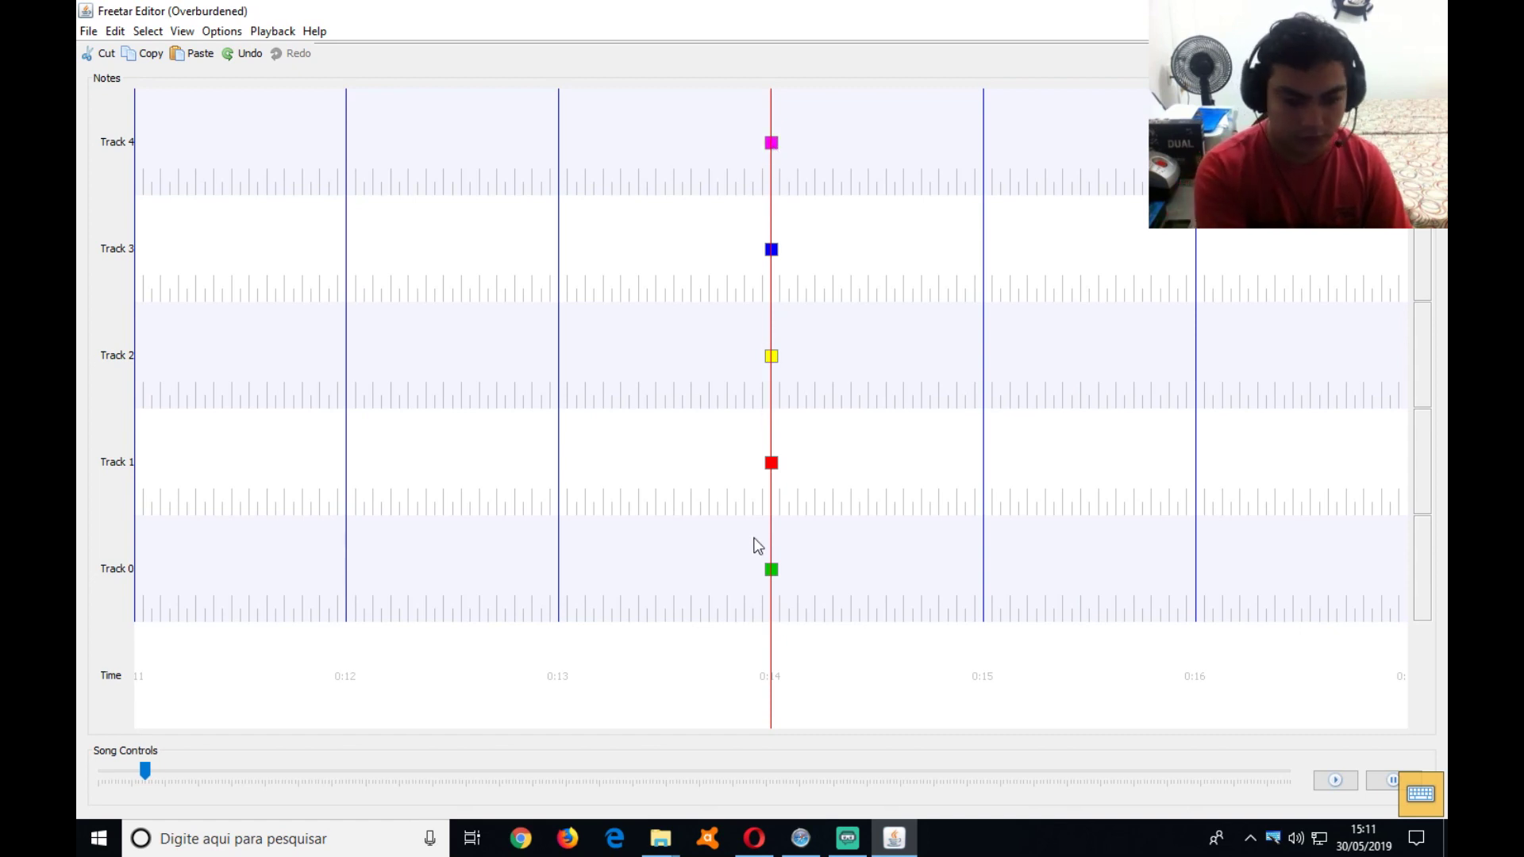
{"action": "left_click", "coordinate": [773, 567], "text": "shift"}
{"action": "key", "text": "Delete"}
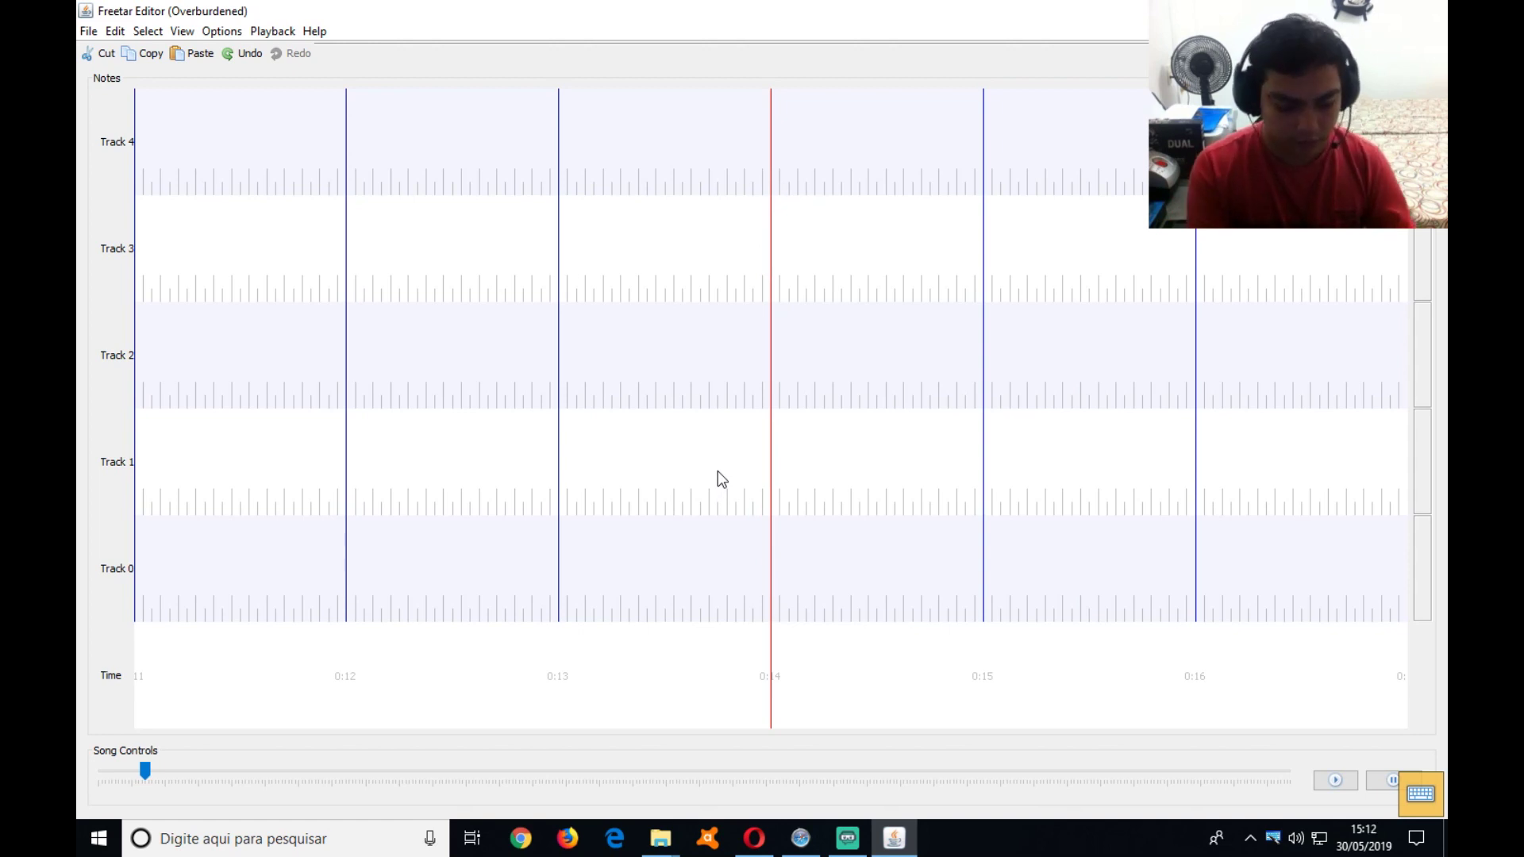
Insert one note on each of tracks 0, 1 and 2 at 0:14 and select all three together
{"action": "key", "text": "1"}
{"action": "key", "text": "2"}
{"action": "key", "text": "3"}
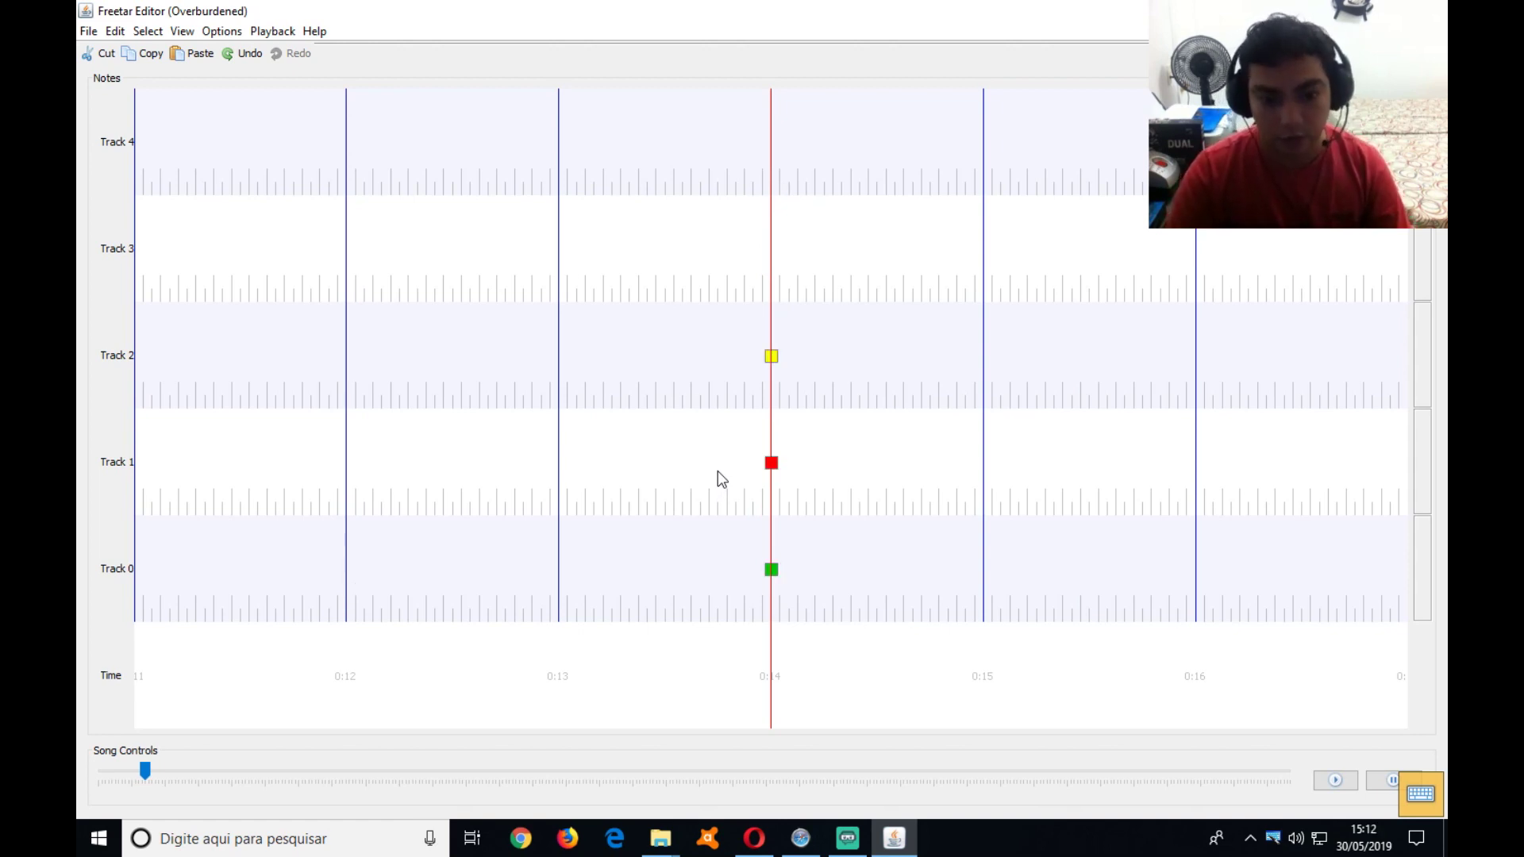
{"action": "left_click", "coordinate": [772, 359]}
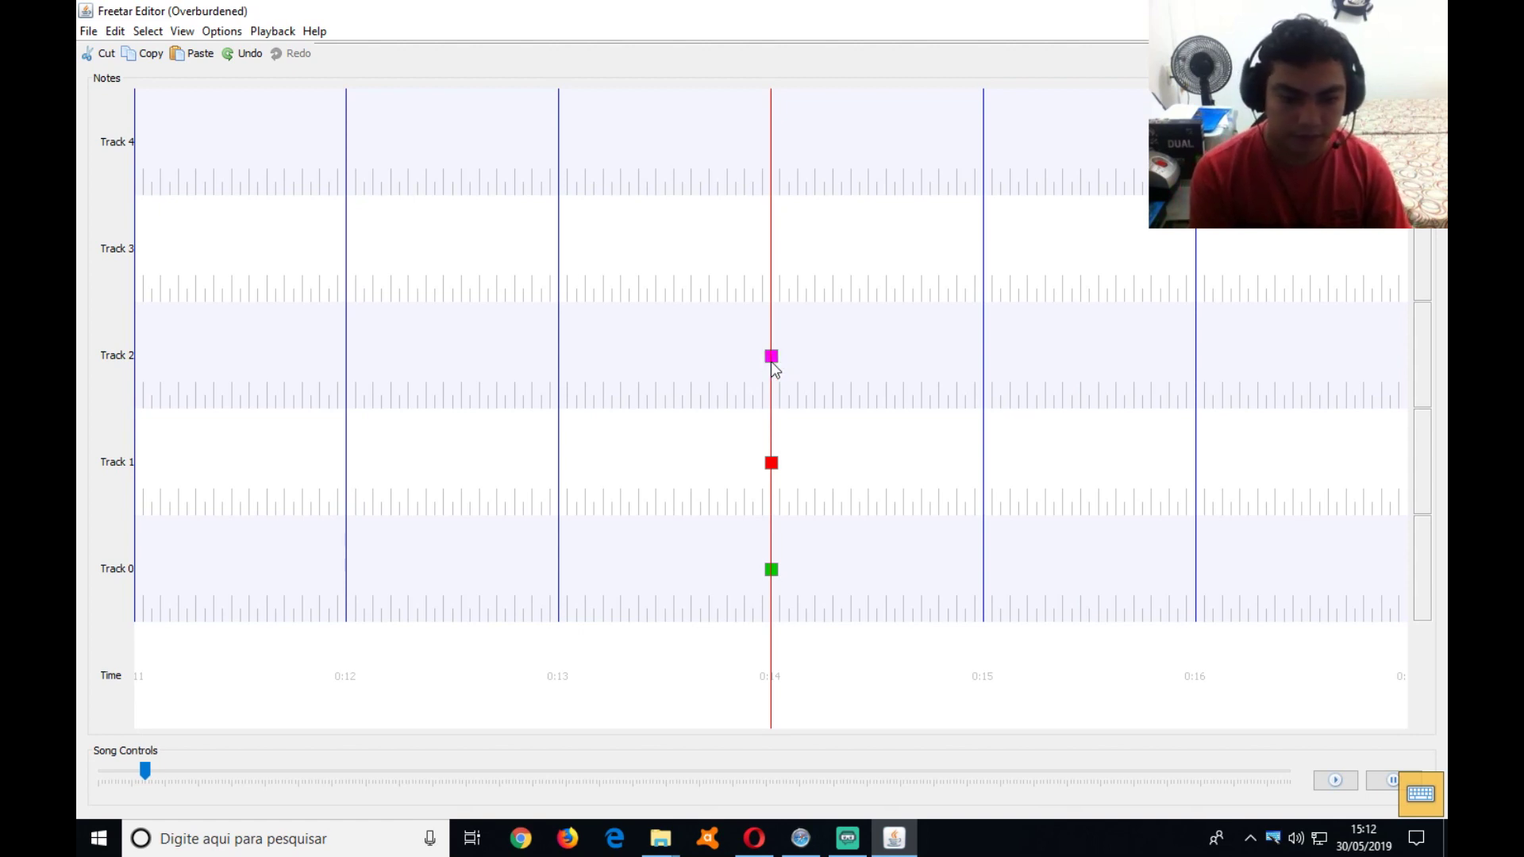
{"action": "left_click", "coordinate": [772, 569], "text": "shift"}
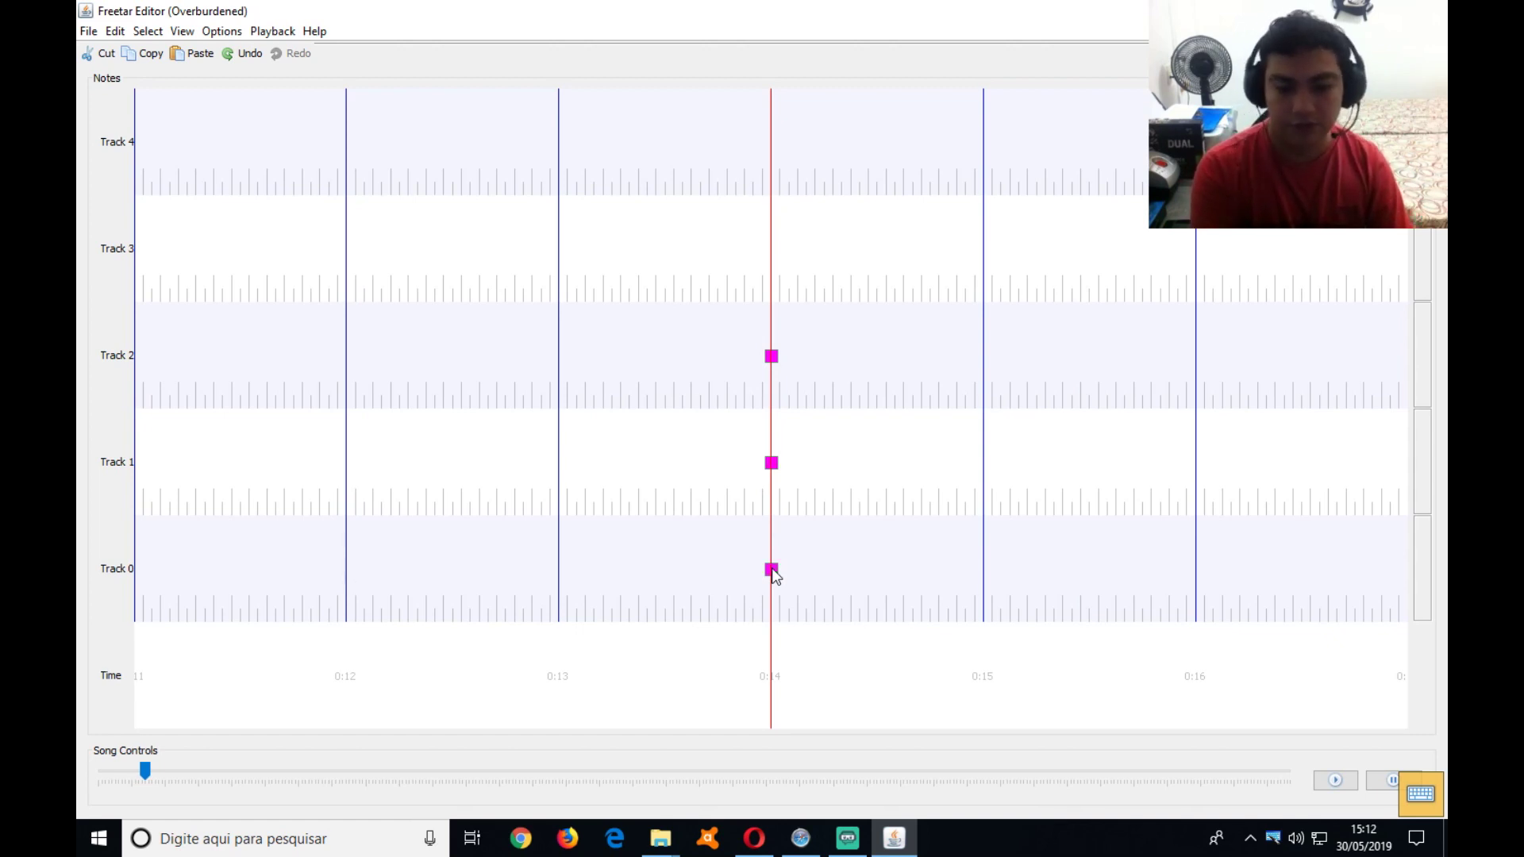
Show the on-screen keyboard and reselect the three notes on tracks 0 to 2
{"action": "left_click", "coordinate": [1272, 836]}
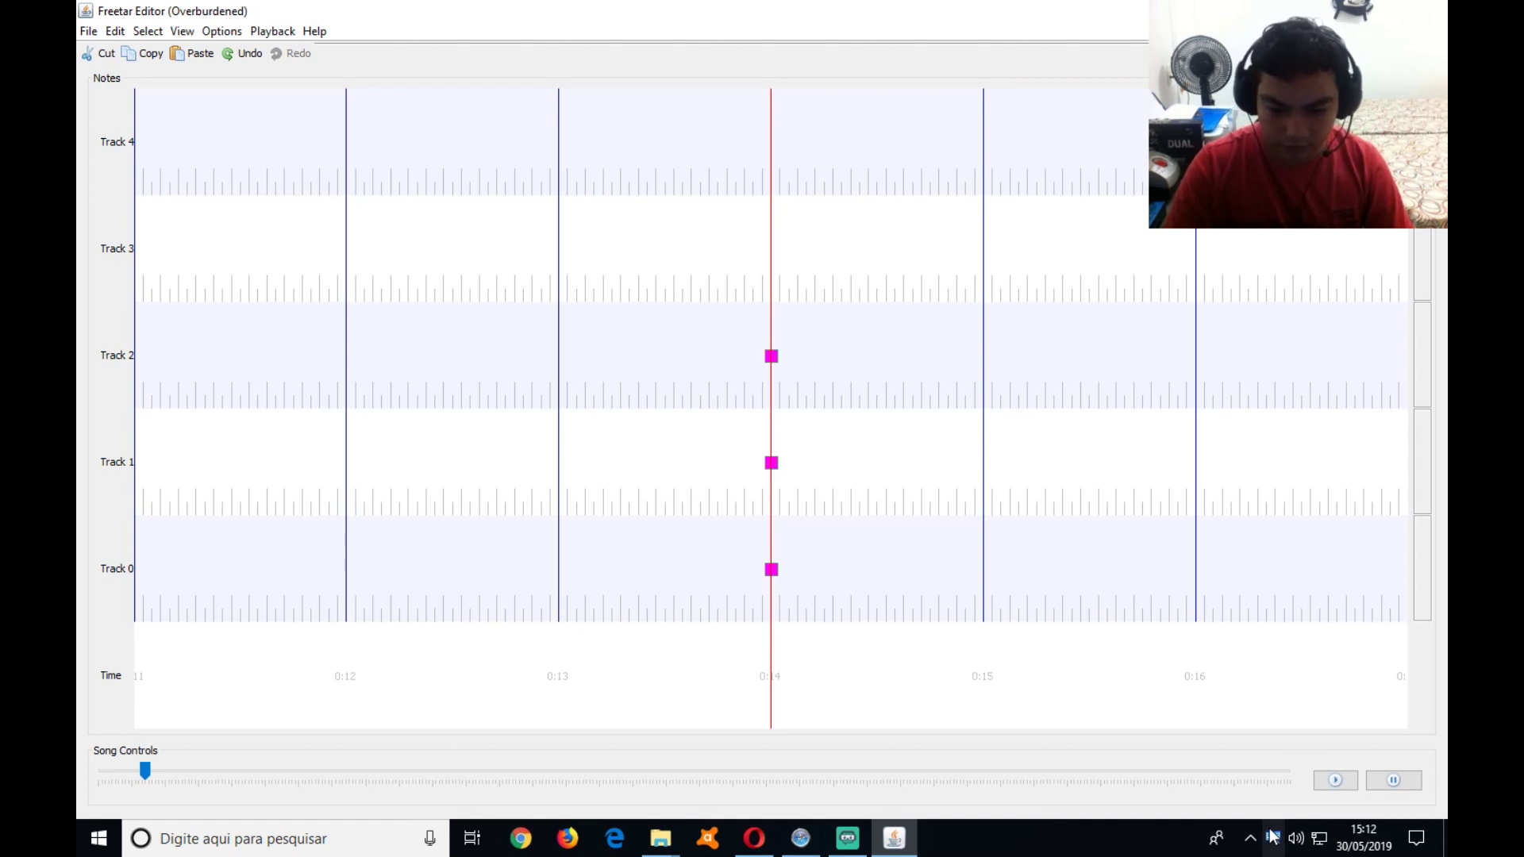
{"action": "left_click", "coordinate": [772, 356]}
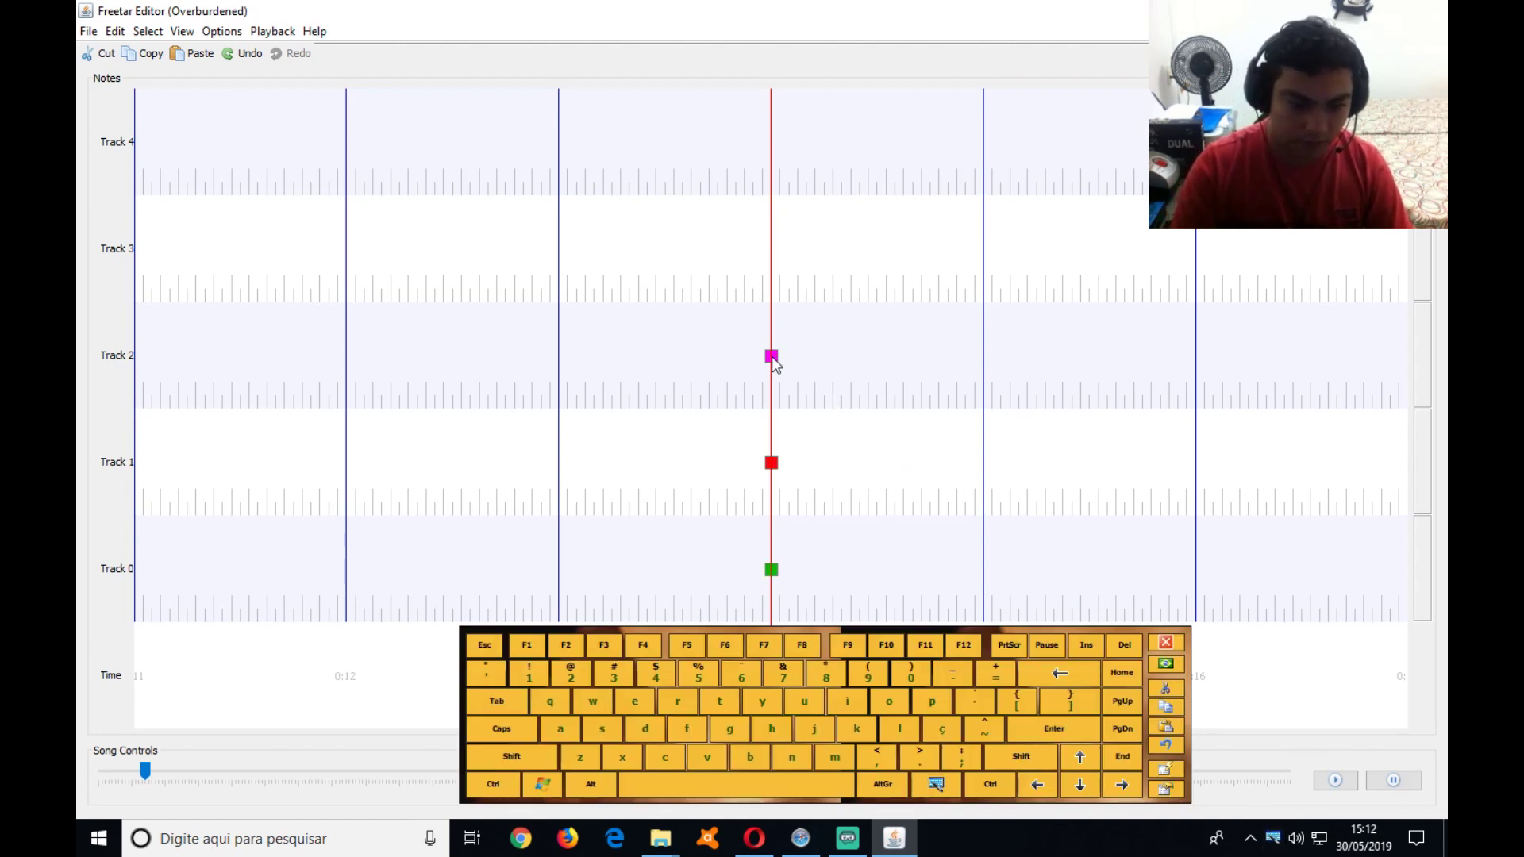
{"action": "left_click", "coordinate": [770, 569], "text": "shift"}
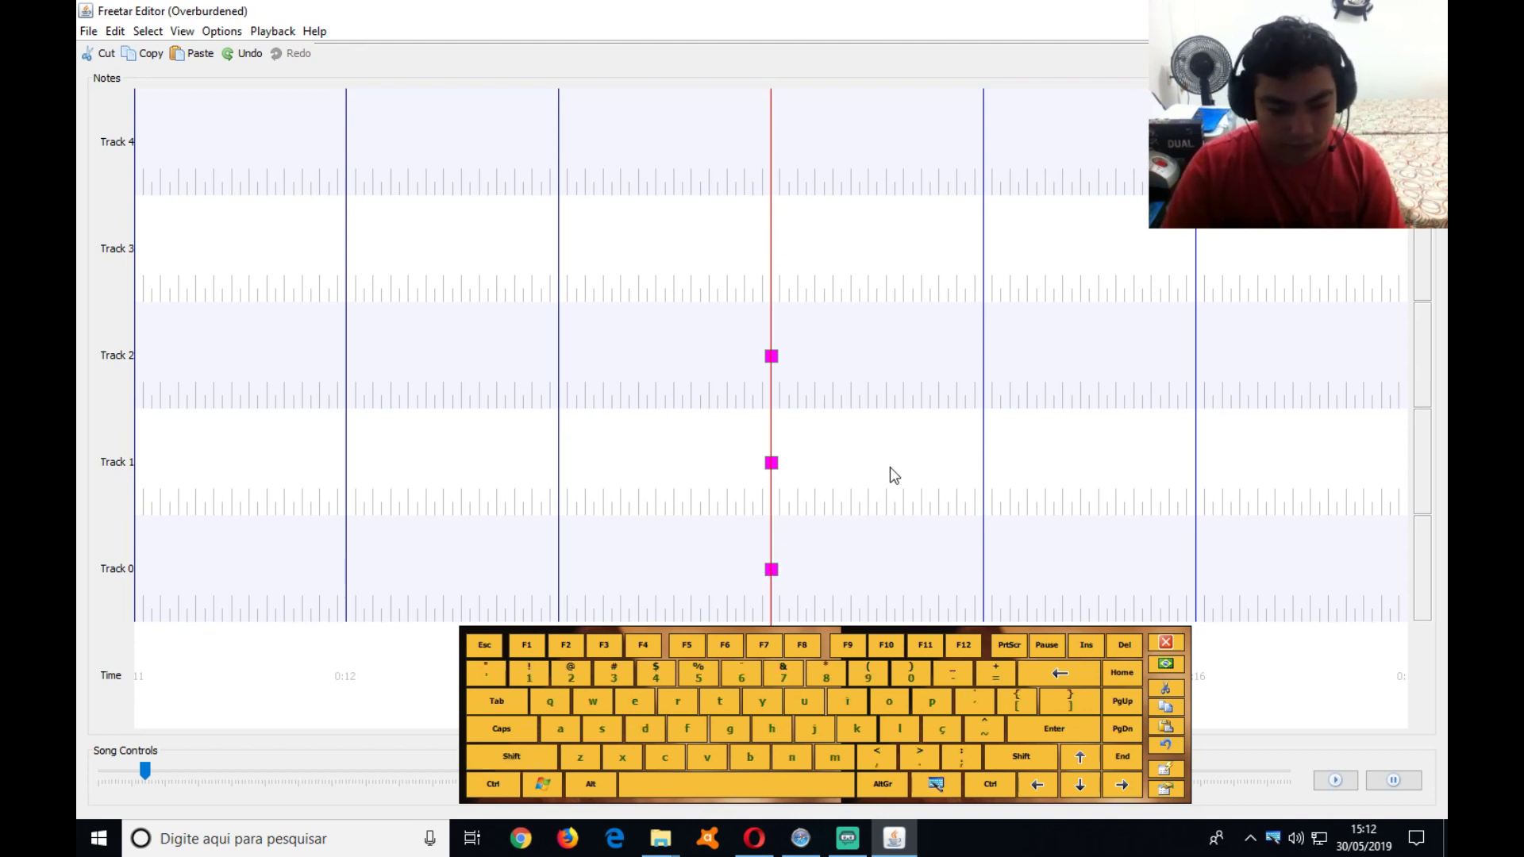
Lengthen the three selected notes at 0:14 into sustained notes of about 0.6 seconds
{"action": "key", "text": "ctrl"}
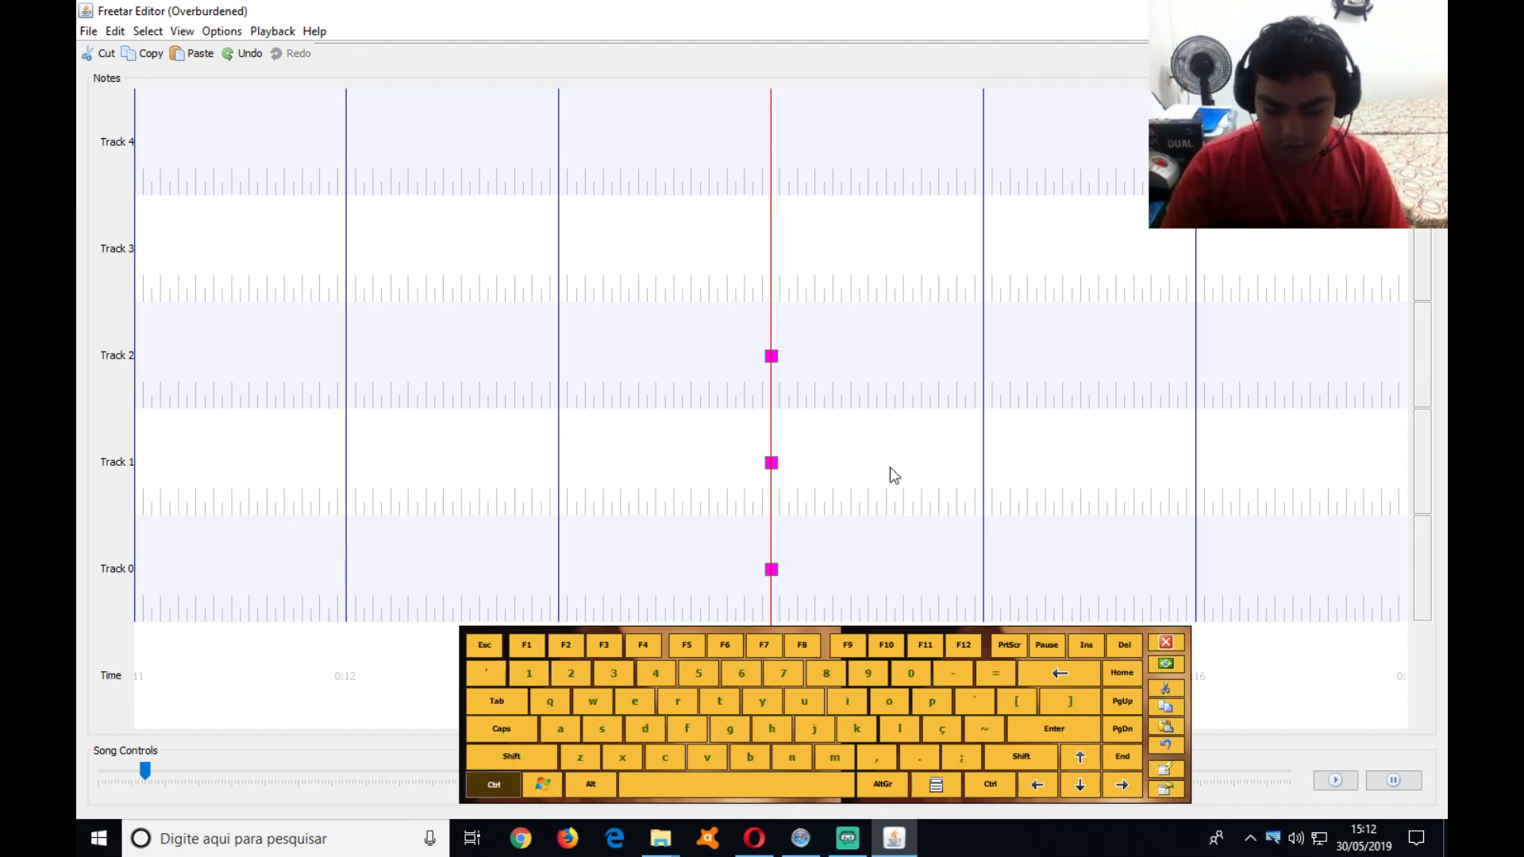
{"action": "key", "text": "ctrl+Right"}
{"action": "key", "text": "ctrl+Right"}
{"action": "key", "text": "ctrl+Right"}
{"action": "key", "text": "ctrl+Right"}
{"action": "key", "text": "ctrl+Right"}
{"action": "key", "text": "ctrl+Right"}
{"action": "key", "text": "ctrl+Right"}
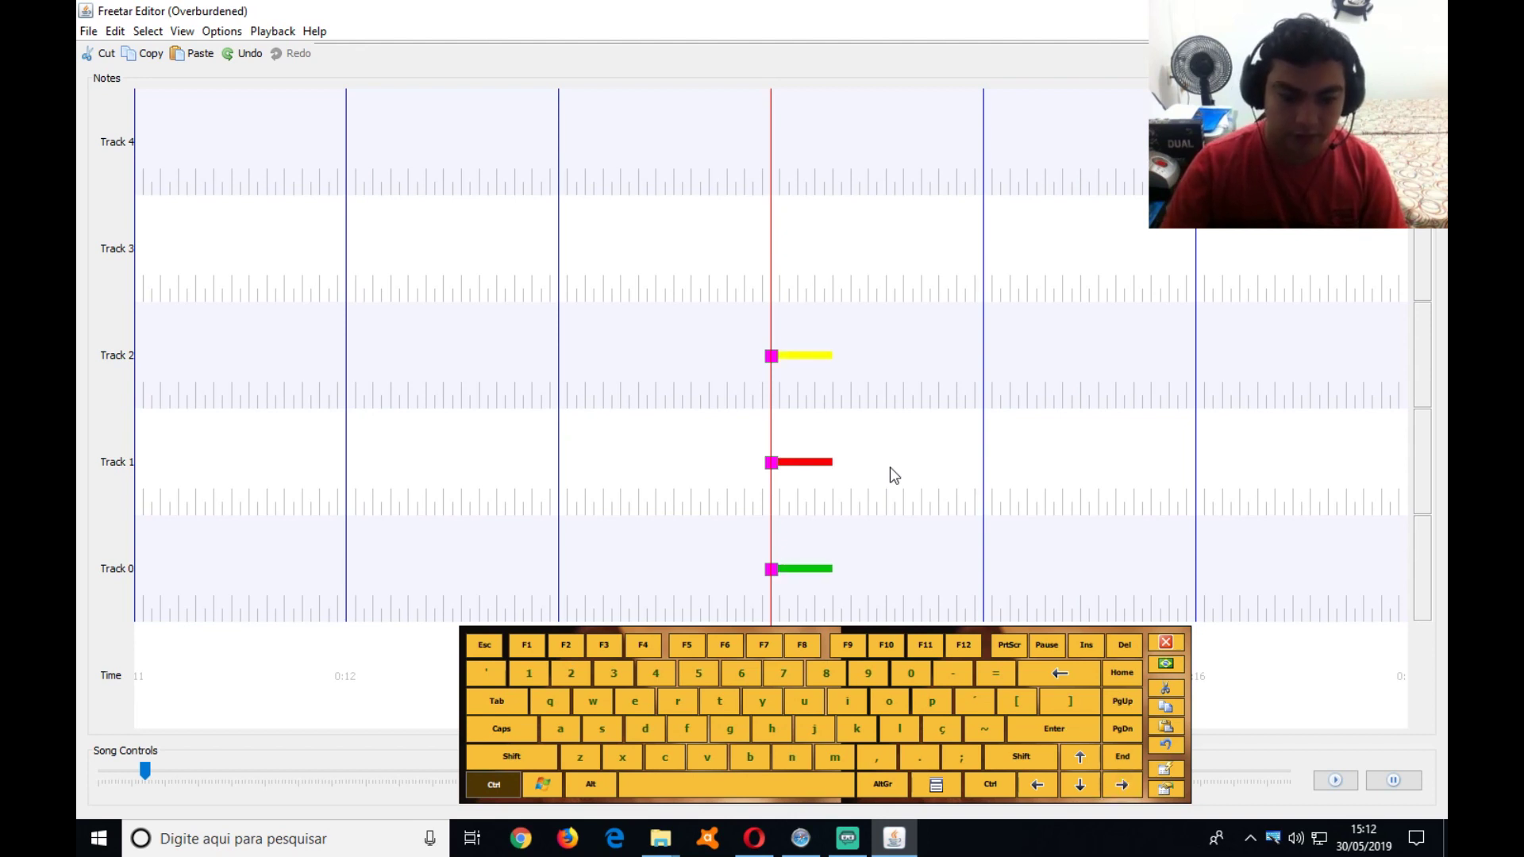
{"action": "key", "text": "ctrl+Right"}
{"action": "key", "text": "ctrl+Right"}
{"action": "key", "text": "ctrl+Right"}
{"action": "key", "text": "ctrl+Right"}
{"action": "key", "text": "ctrl+Right"}
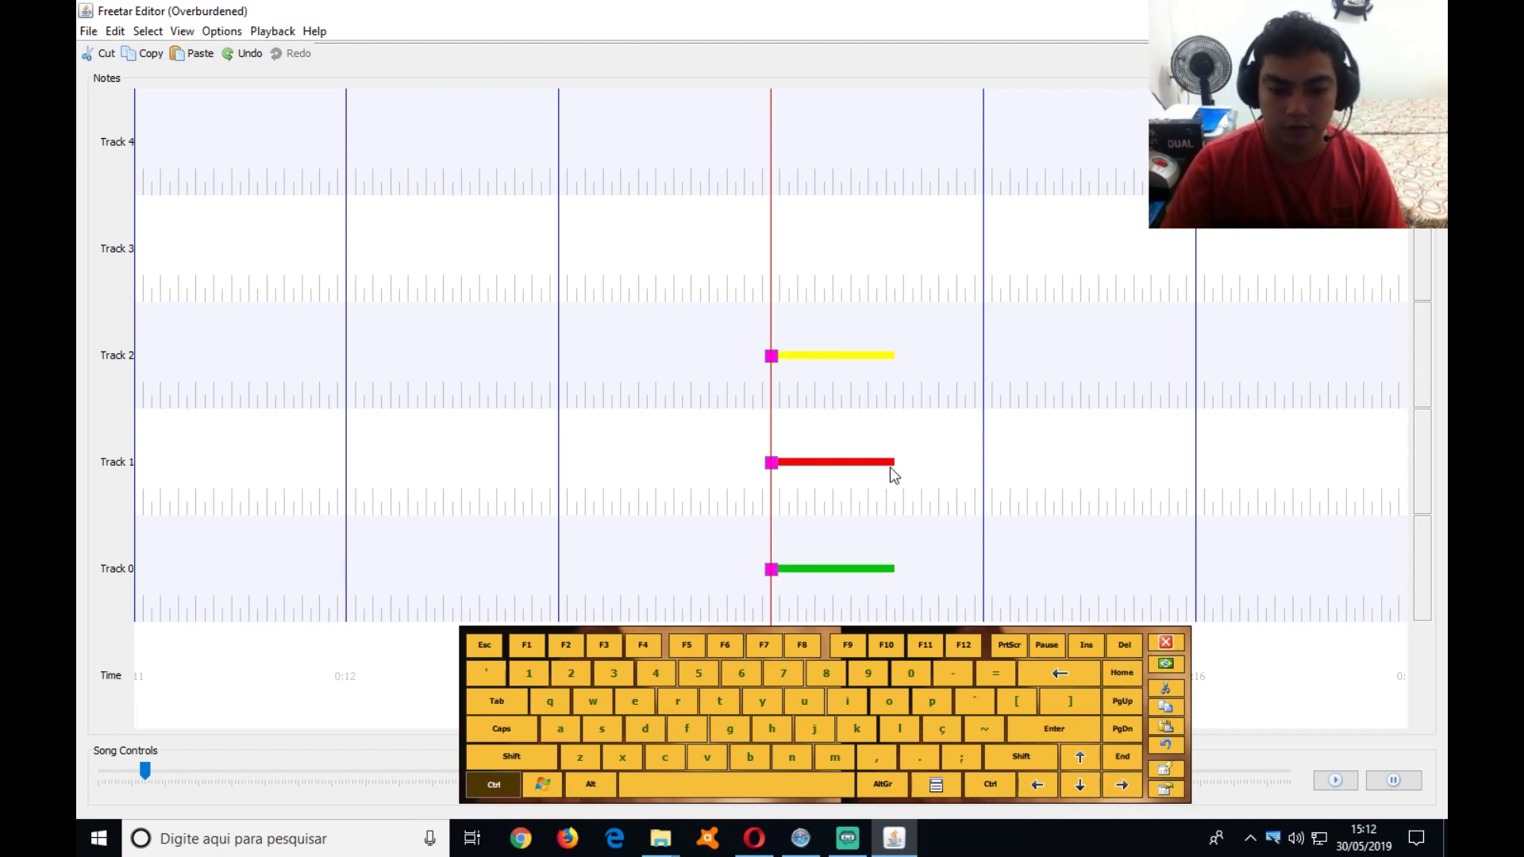
Shorten the three sustained notes back to plain notes without any tail
{"action": "key", "text": "ctrl+Left"}
{"action": "key", "text": "ctrl+Left"}
{"action": "key", "text": "ctrl+Left"}
{"action": "key", "text": "ctrl+Left"}
{"action": "key", "text": "ctrl+Left"}
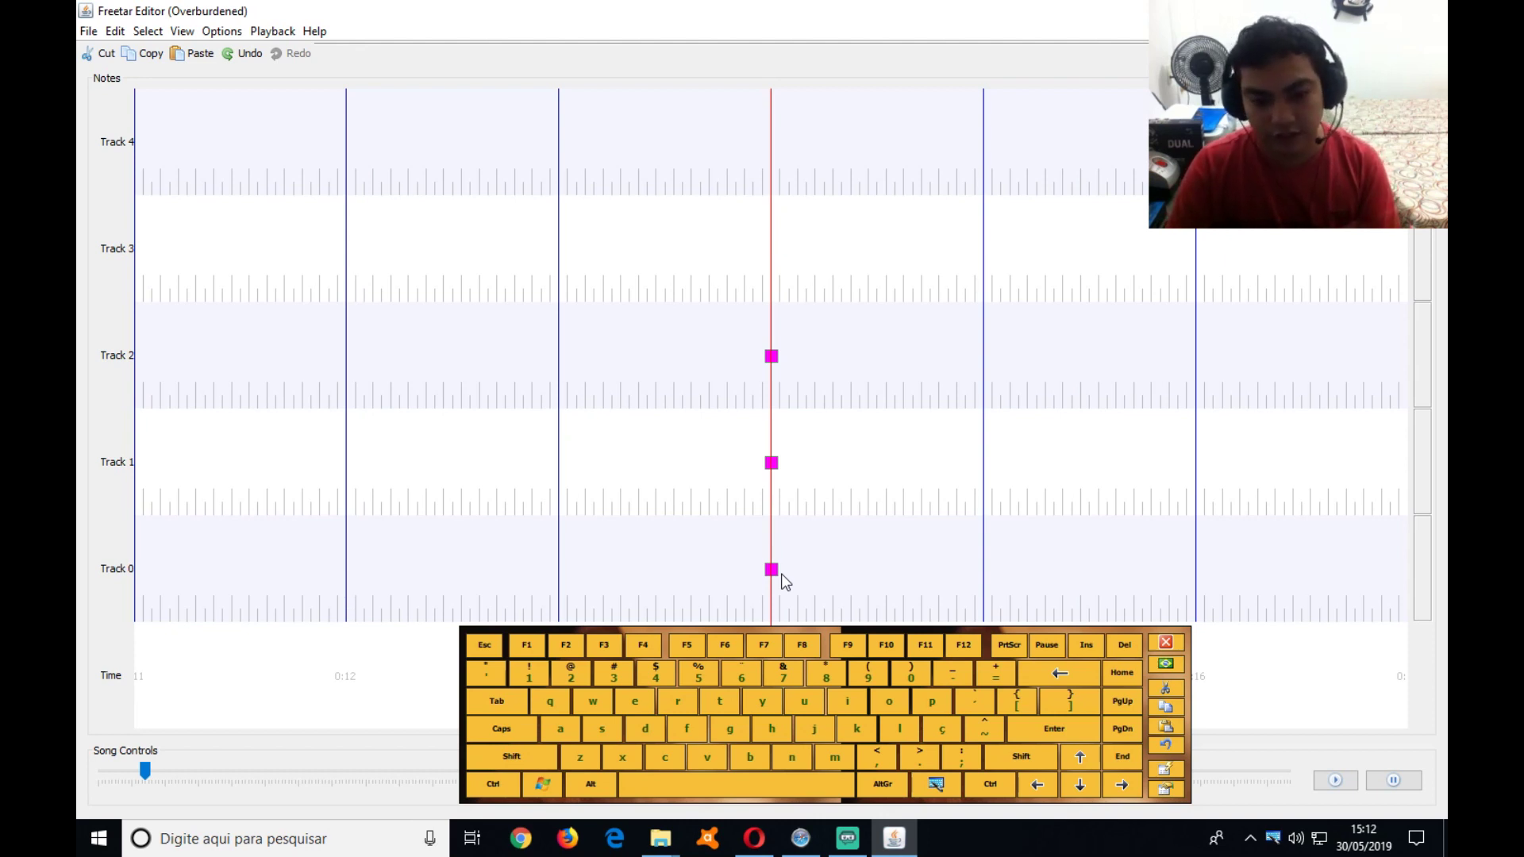
Give the three notes a short sustain of about 0.1 seconds, and remove it again
{"action": "key", "text": "ctrl+Right"}
{"action": "key", "text": "ctrl+Right"}
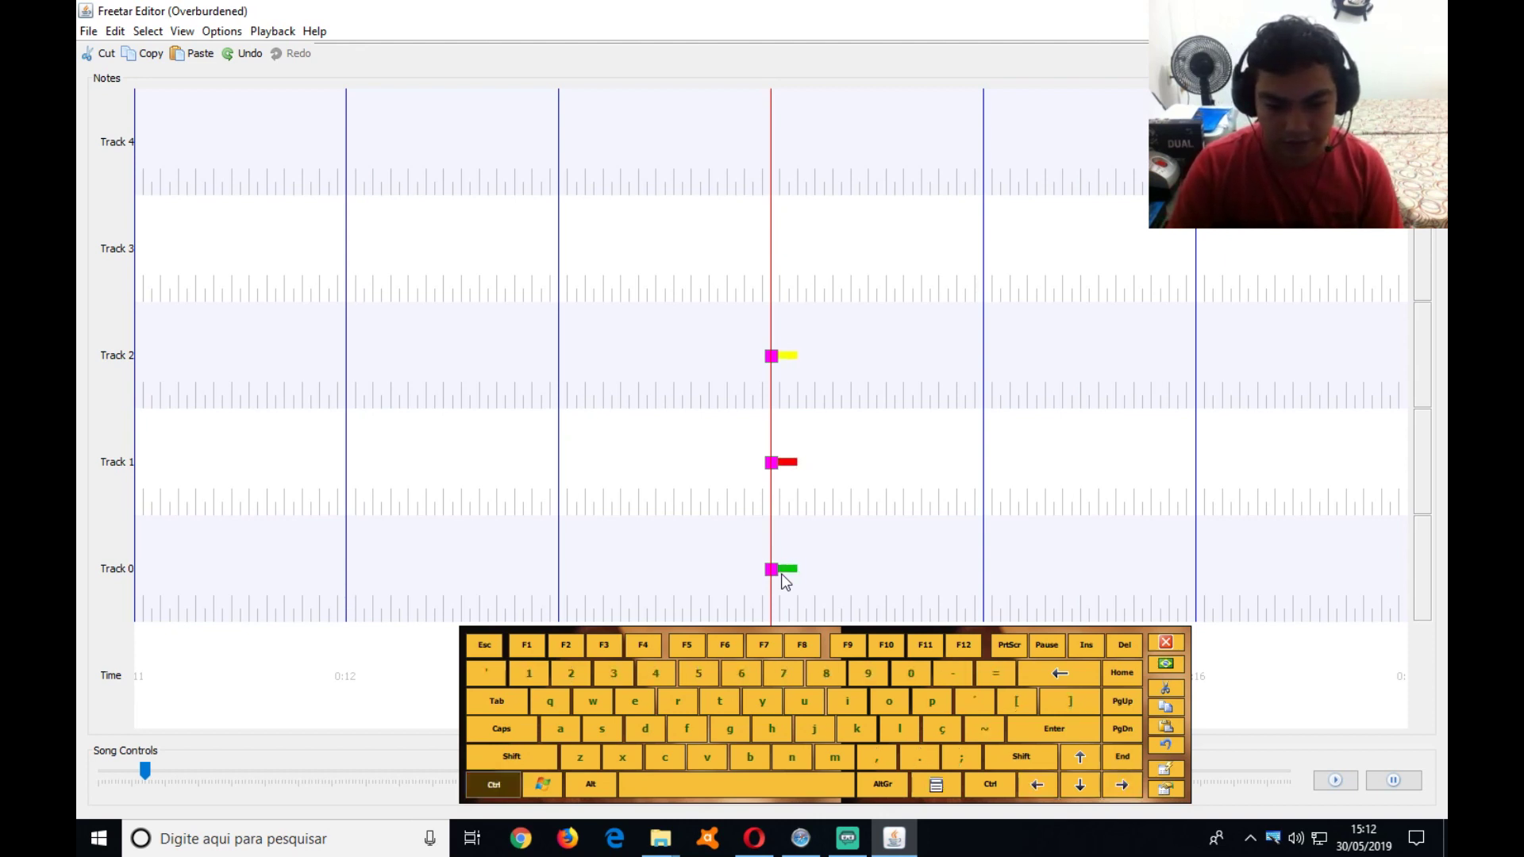
{"action": "key", "text": "ctrl+Left"}
{"action": "key", "text": "ctrl+Left"}
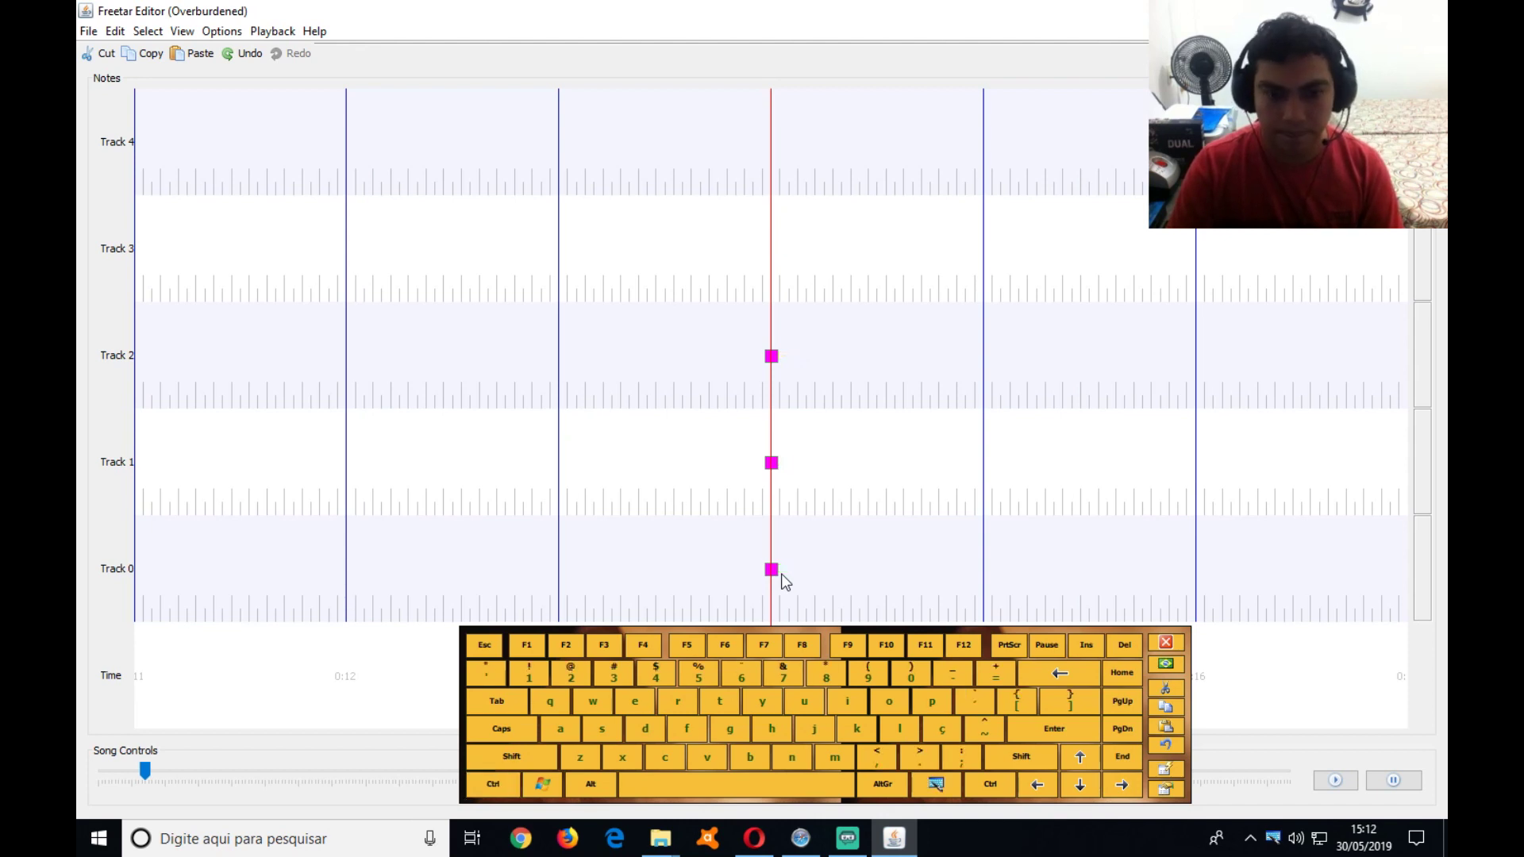
Reselect the notes on tracks 0 to 2 as a group and shift them about 0.2 seconds later than 0:14
{"action": "left_click", "coordinate": [783, 574]}
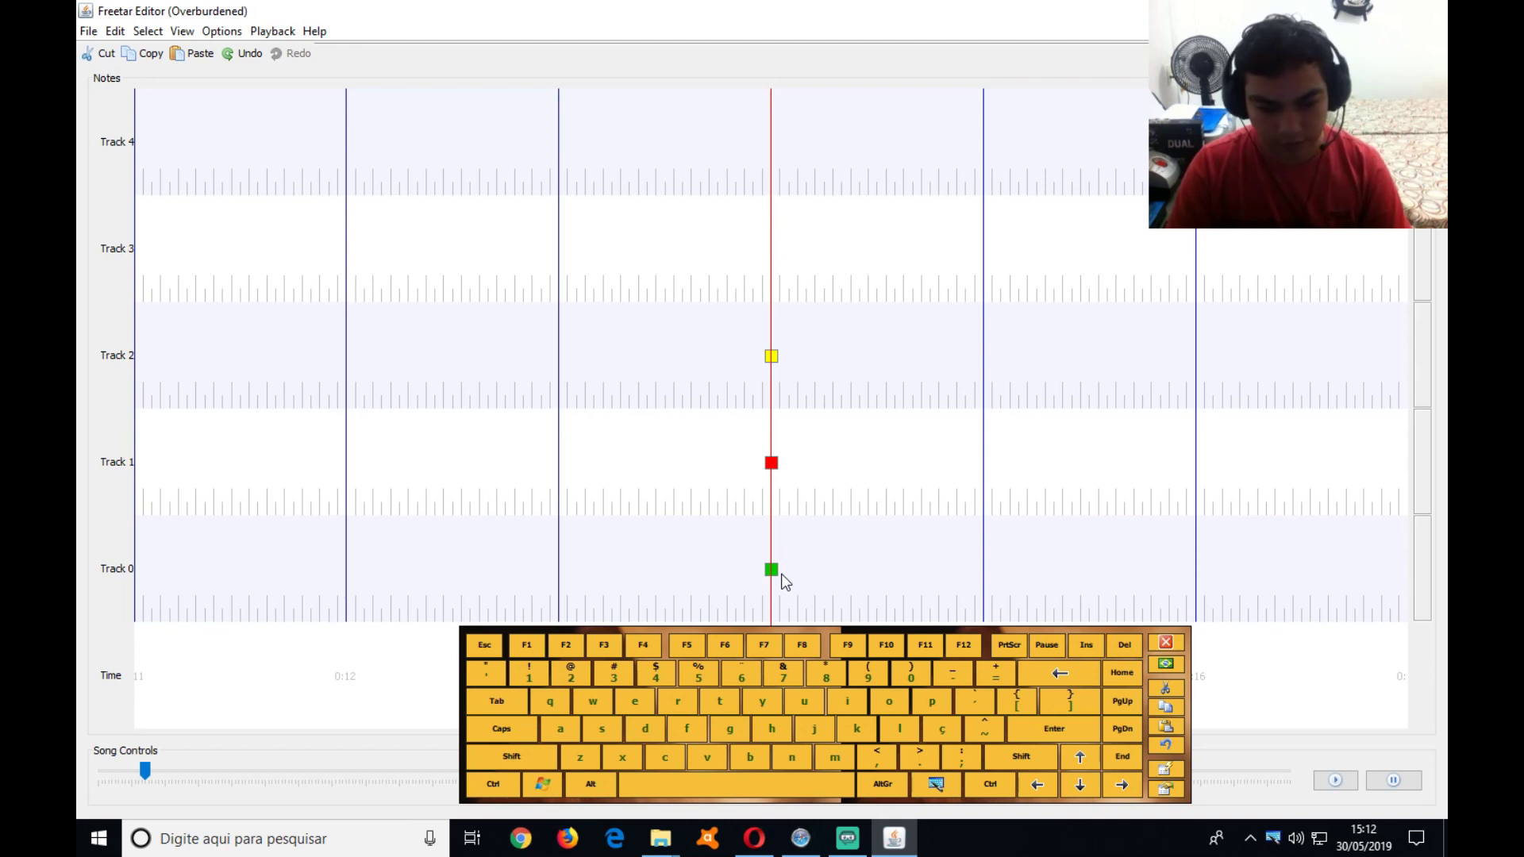
{"action": "left_click", "coordinate": [774, 360]}
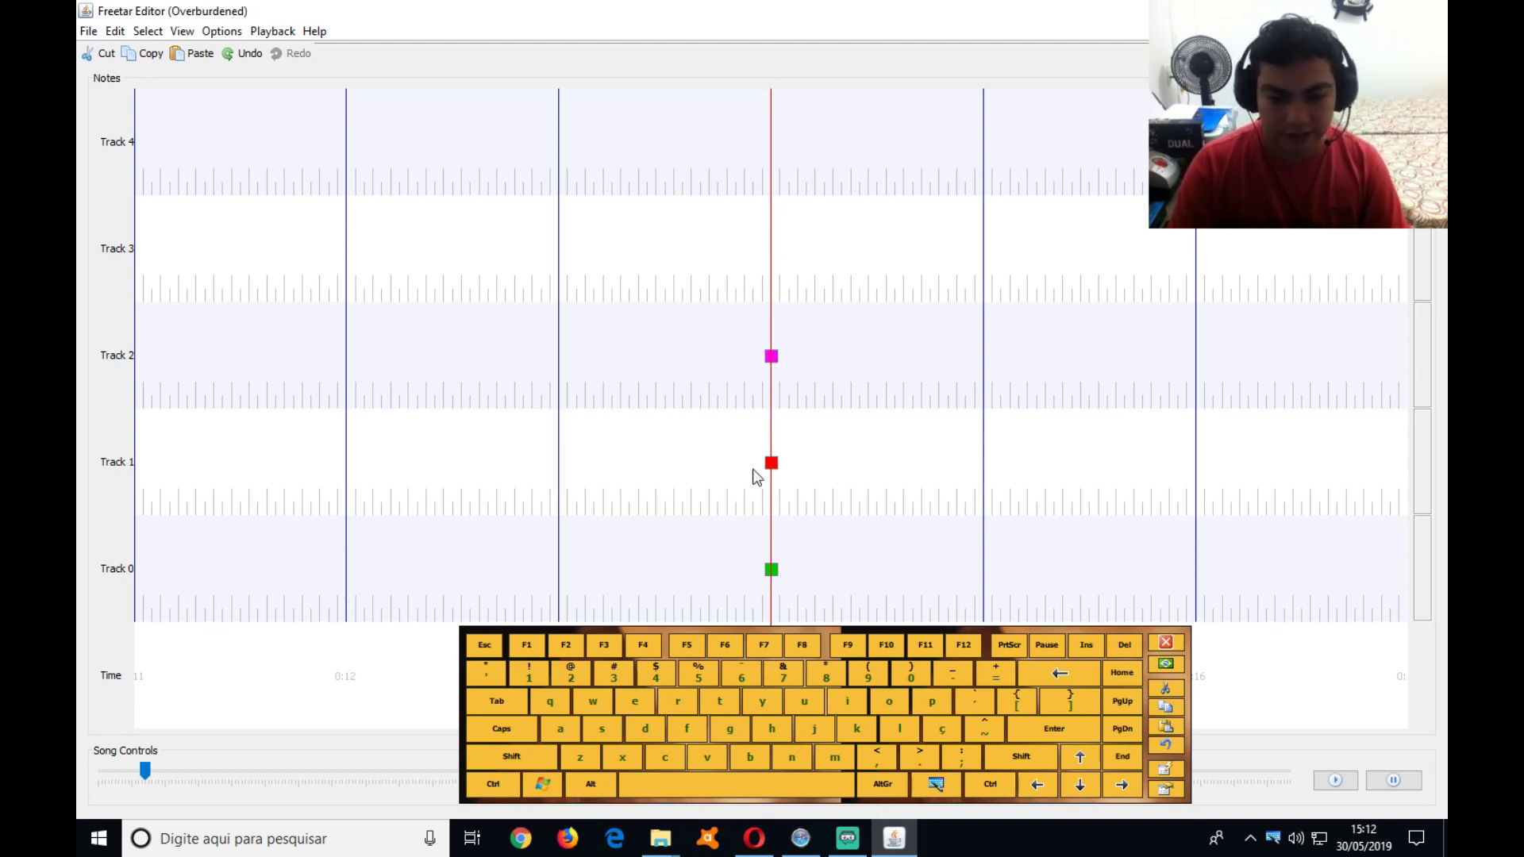
{"action": "left_click", "coordinate": [770, 574], "text": "shift"}
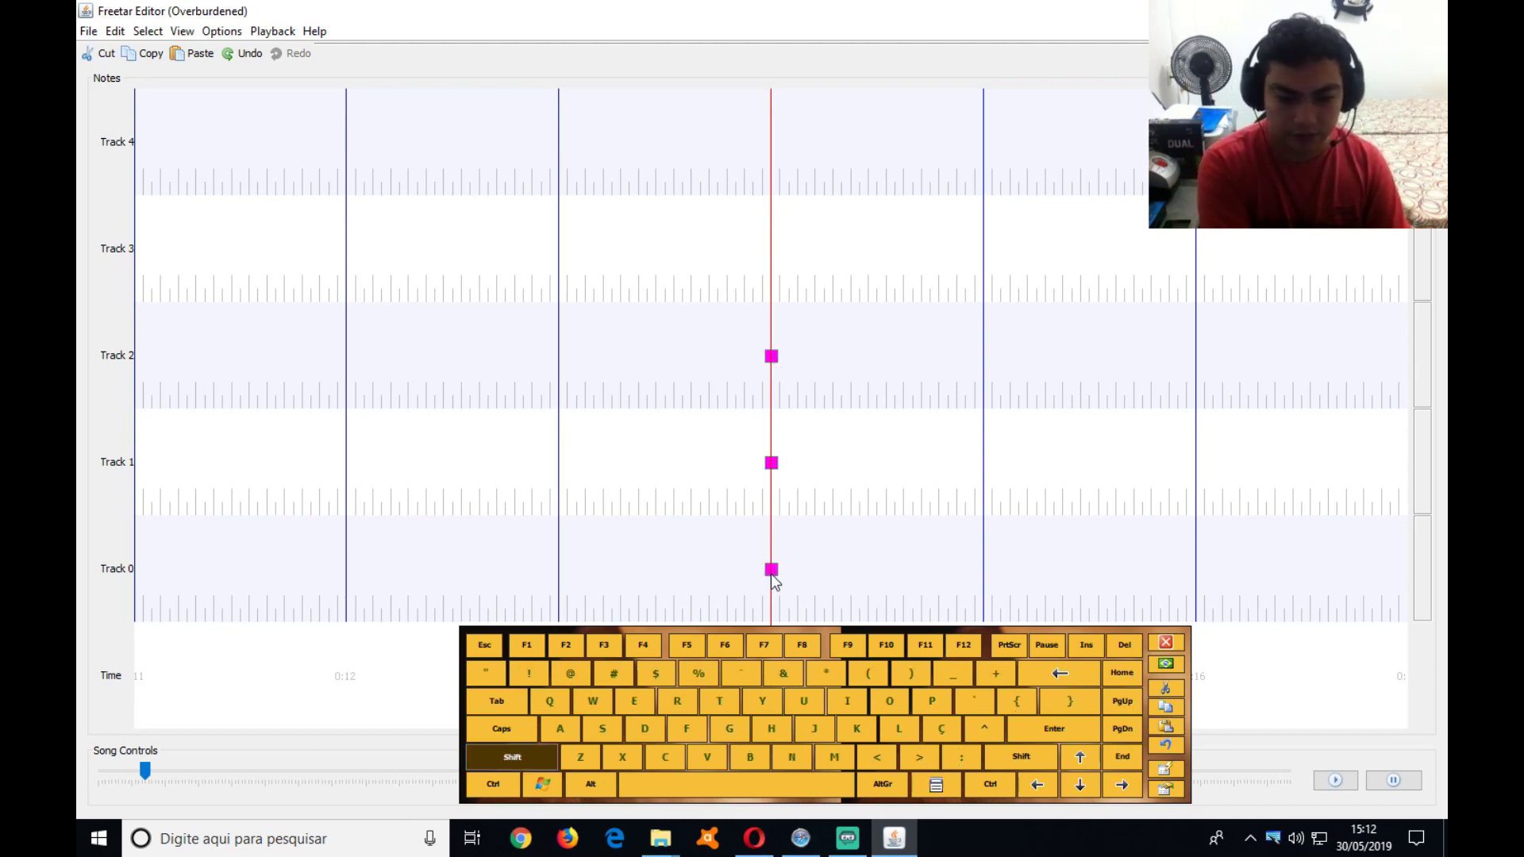
{"action": "key", "text": "shift+F7"}
{"action": "key", "text": "Right"}
{"action": "key", "text": "Right"}
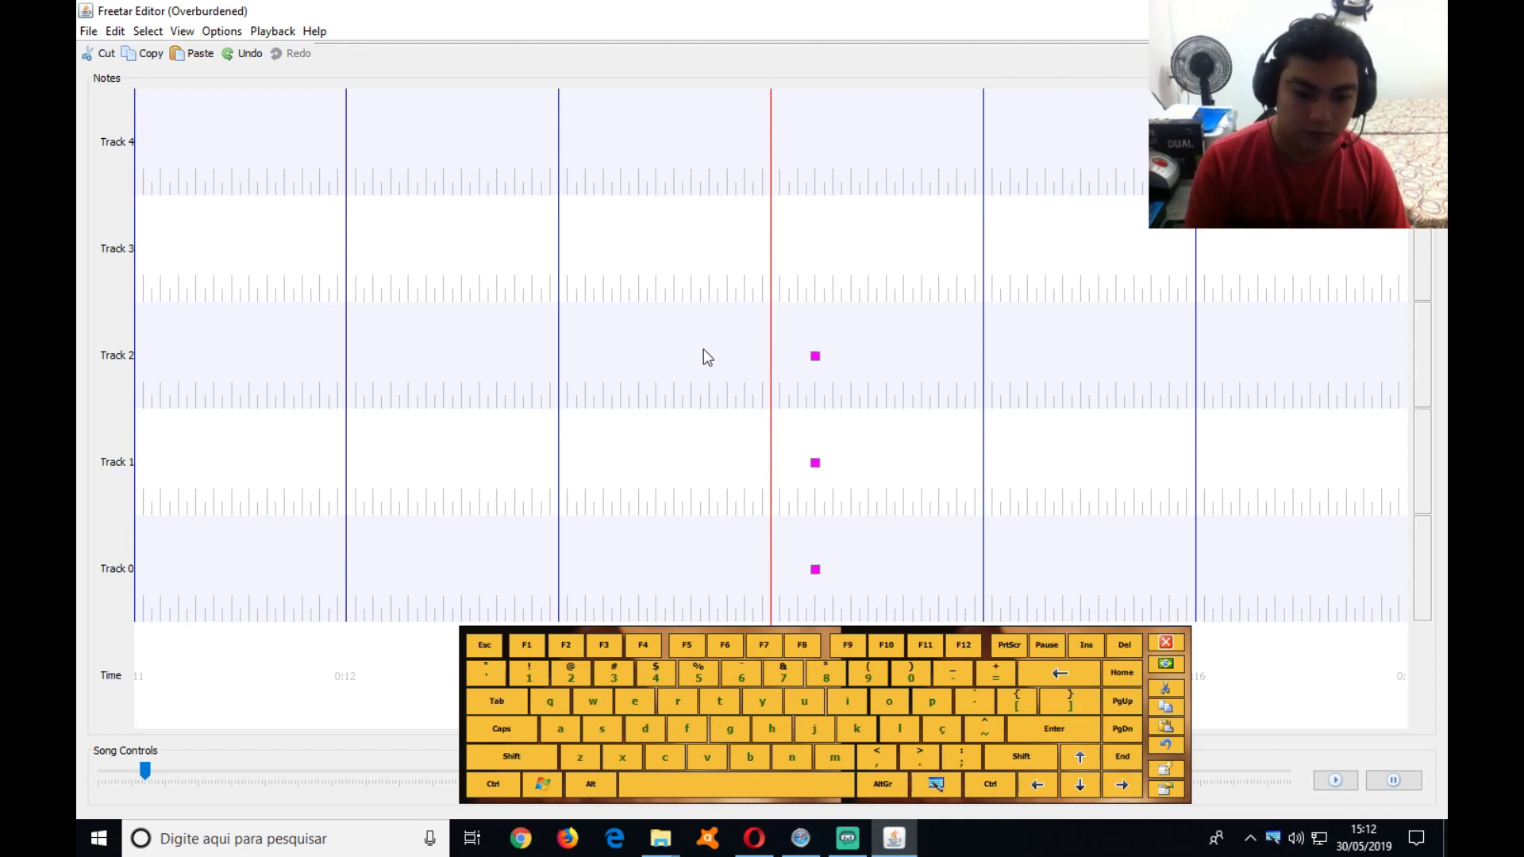
Shift the three selected notes back and forth along the timeline and return them to 0:14
{"action": "key", "text": "Left"}
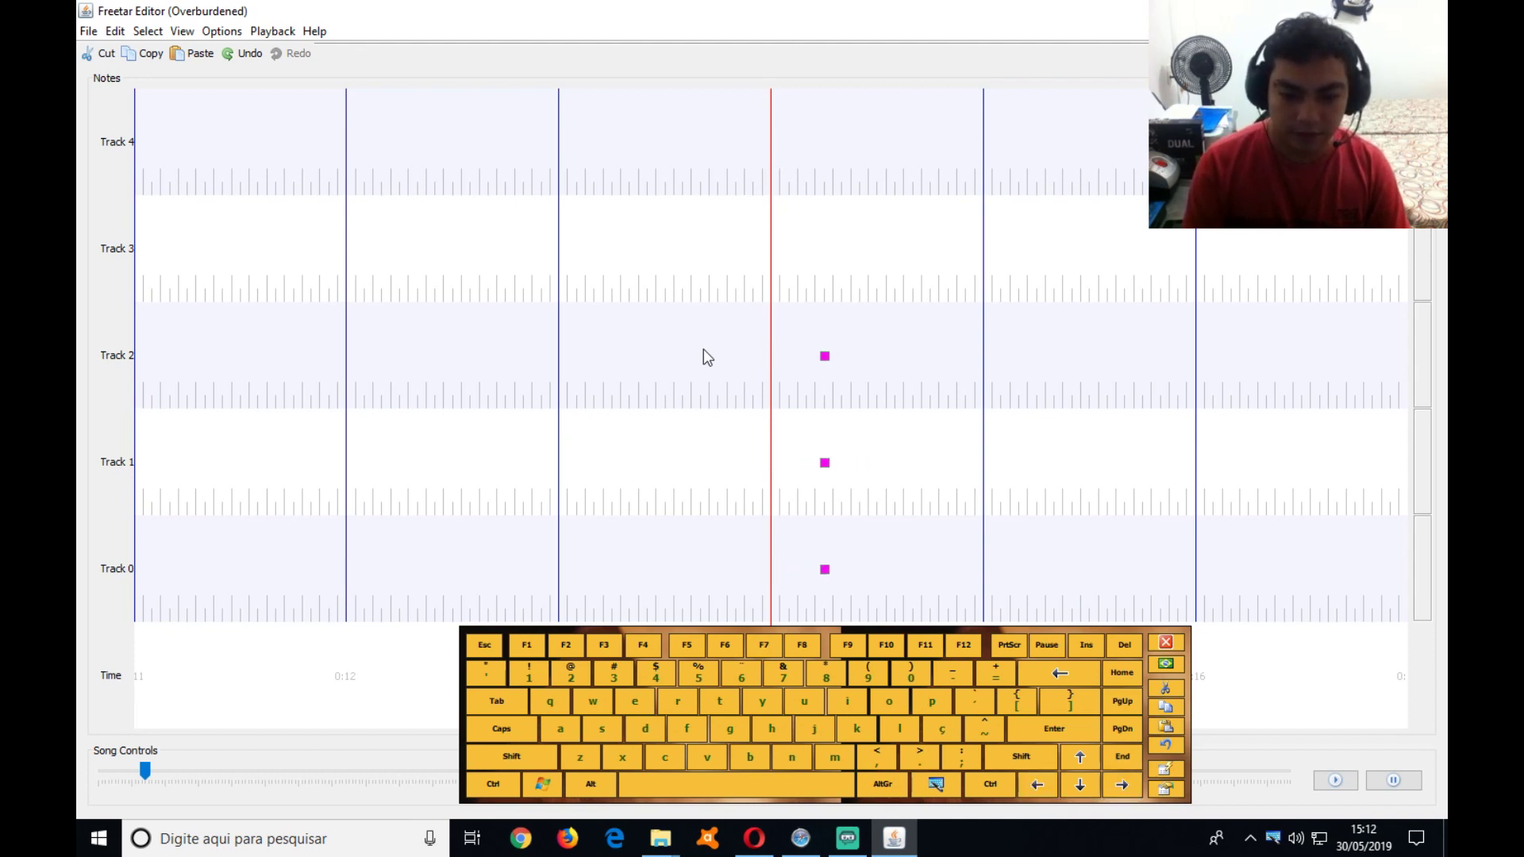
{"action": "key", "text": "Right"}
{"action": "key", "text": "Left"}
{"action": "key", "text": "Left"}
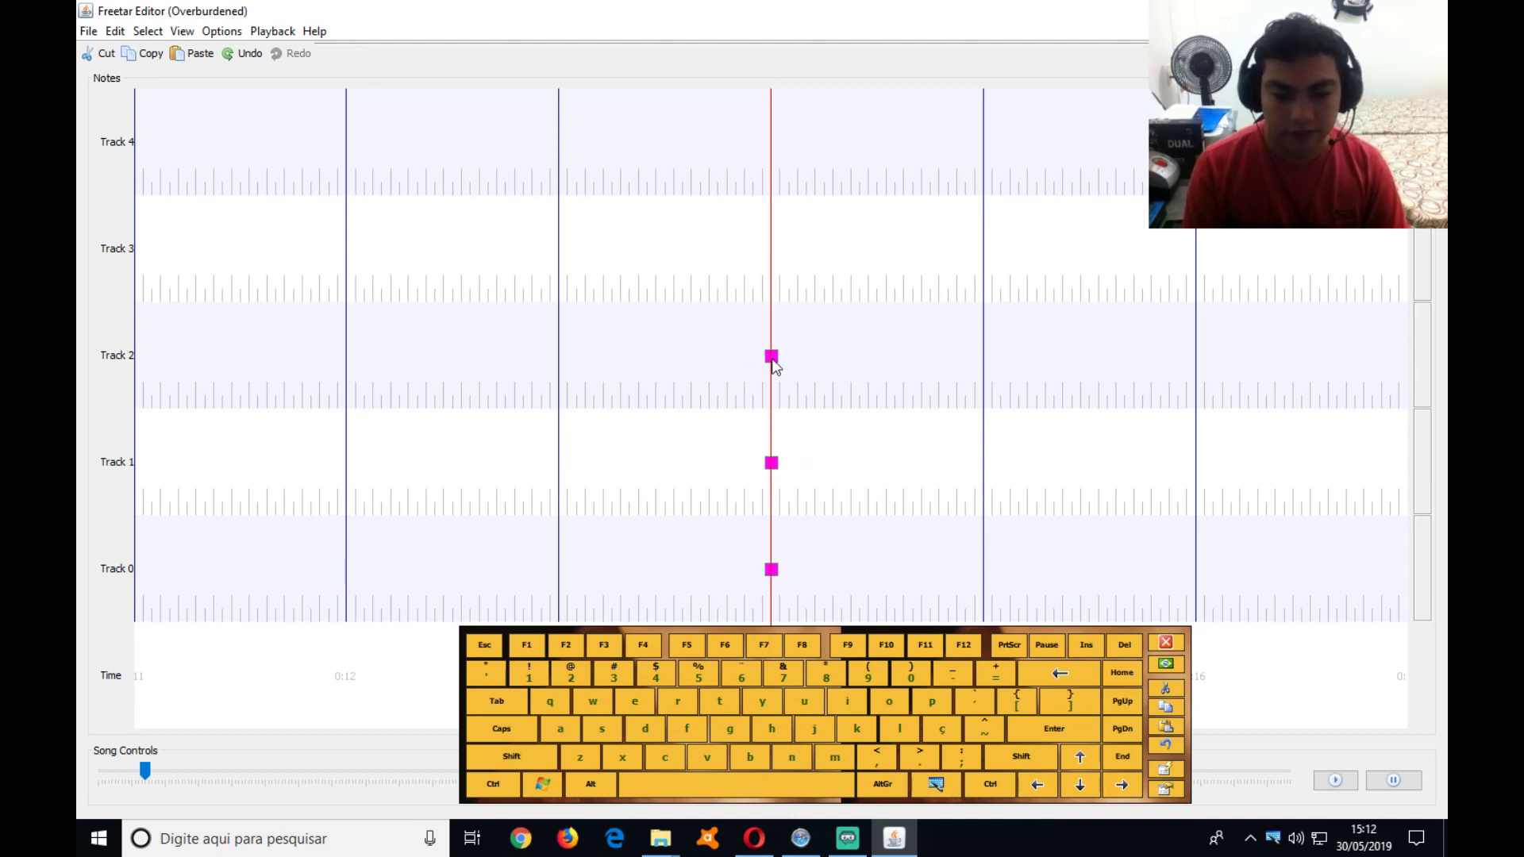
Clear the selection, reselect the three notes on tracks 0 to 2, and move them about 0.25 seconds past 0:14
{"action": "left_click", "coordinate": [765, 445]}
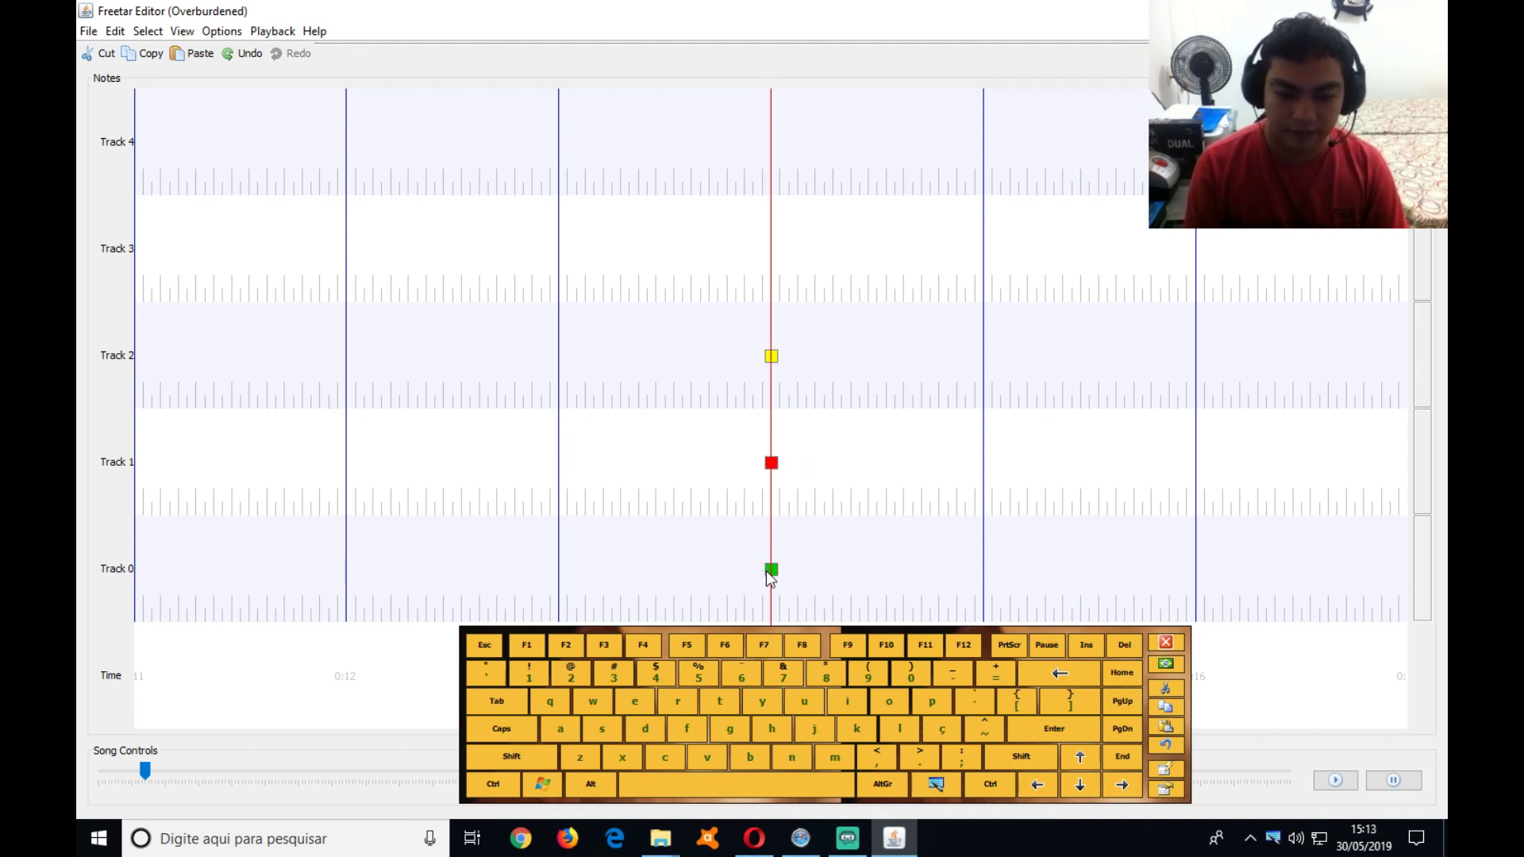
{"action": "left_click", "coordinate": [770, 359], "text": "shift"}
{"action": "key", "text": "Right"}
{"action": "key", "text": "Right"}
{"action": "key", "text": "Right"}
{"action": "key", "text": "Right"}
{"action": "key", "text": "Right"}
{"action": "key", "text": "Right"}
{"action": "key", "text": "Right"}
{"action": "key", "text": "Right"}
{"action": "key", "text": "Right"}
{"action": "key", "text": "Right"}
{"action": "key", "text": "Right"}
{"action": "key", "text": "Right"}
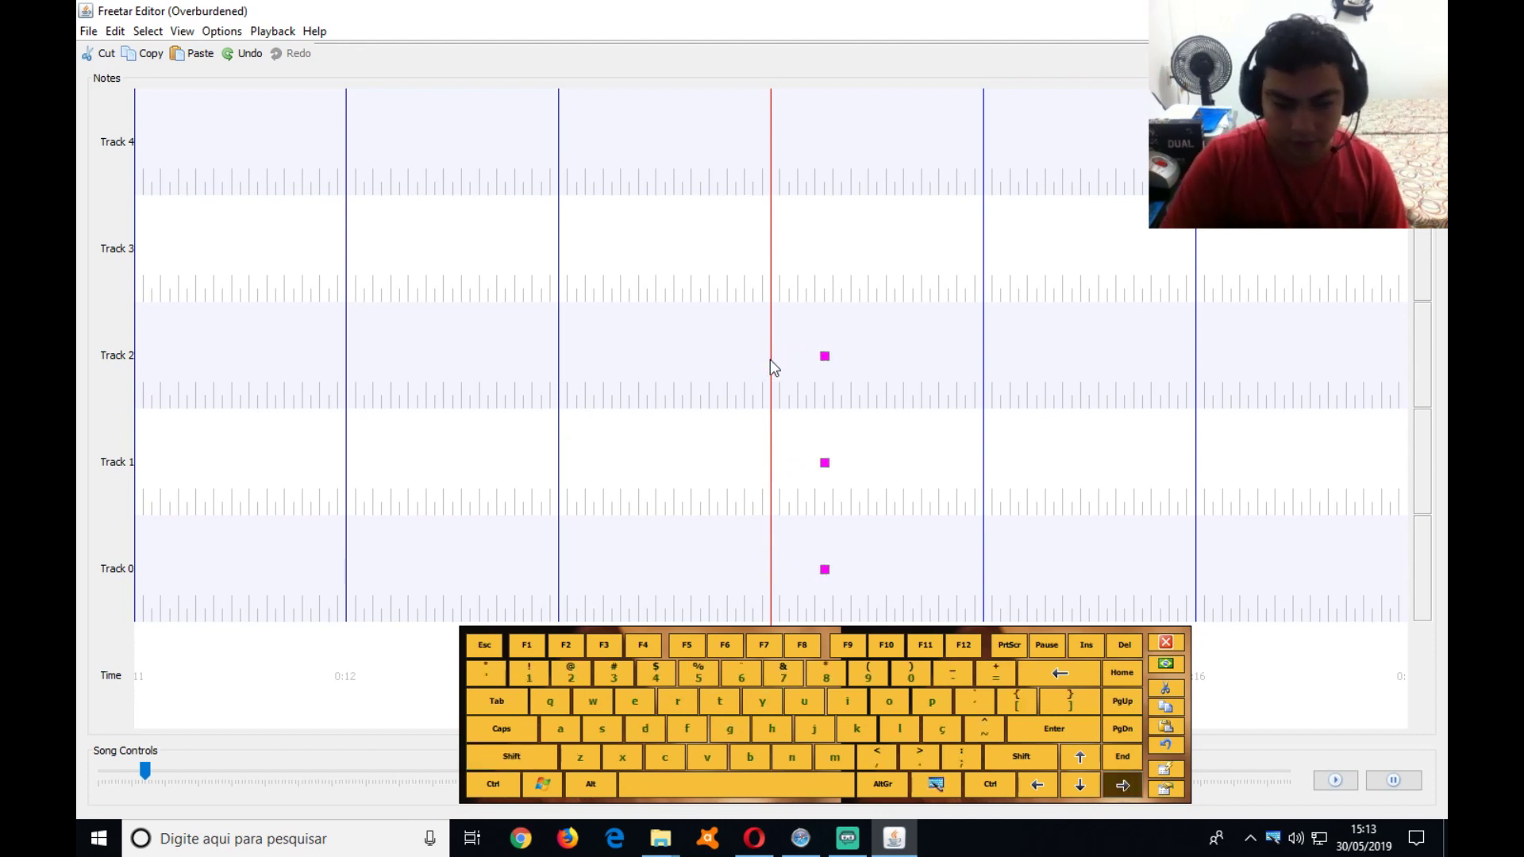
Shift the three selected notes to about 0.6 seconds past 0:14 and paste a copy of the group at 0:14
{"action": "key", "text": "Right"}
{"action": "key", "text": "Right"}
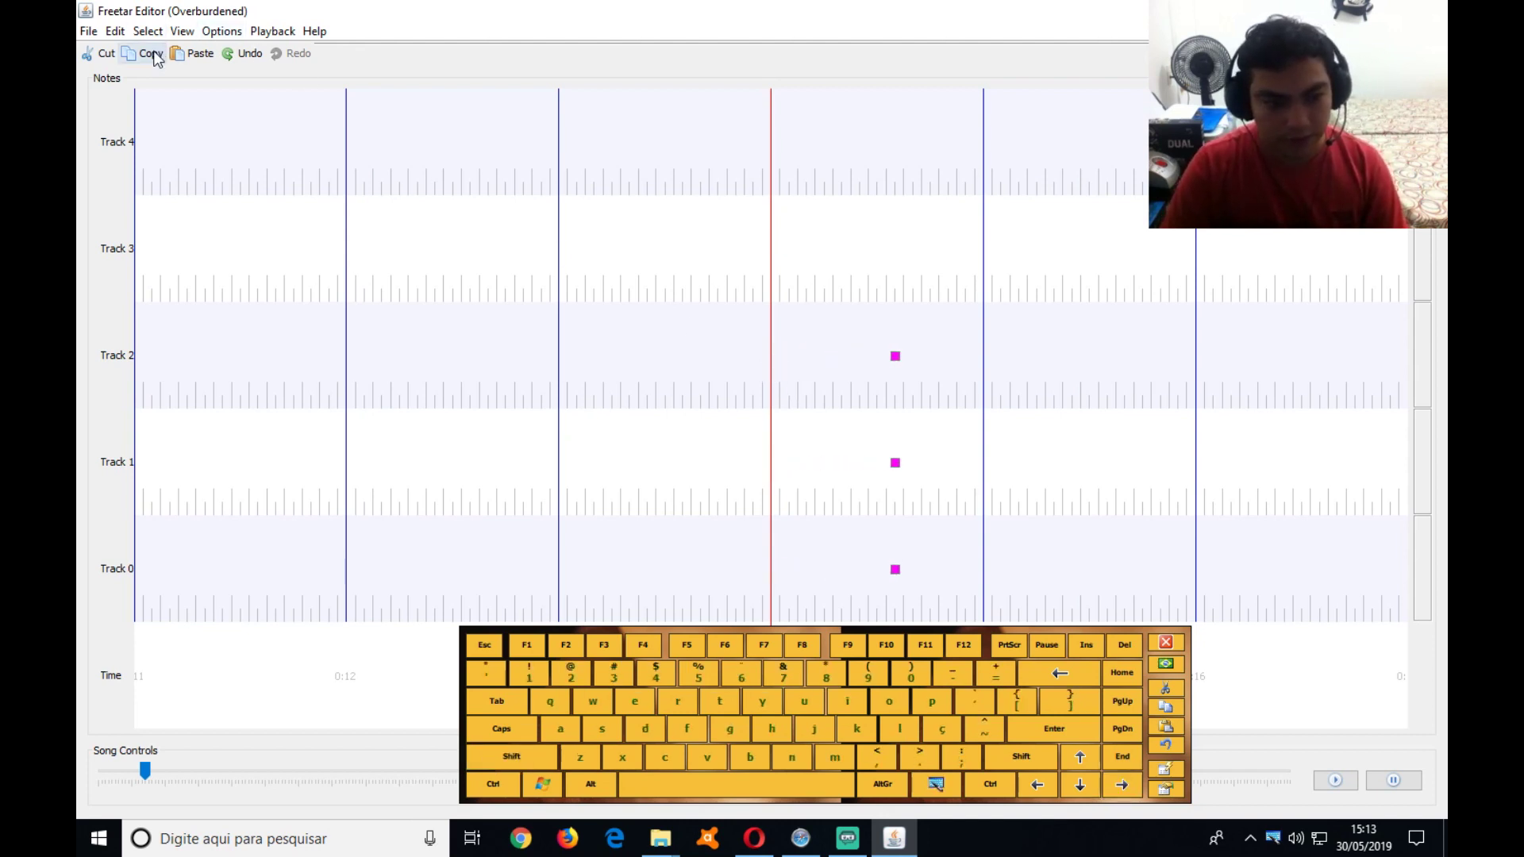
{"action": "key", "text": "ctrl+v"}
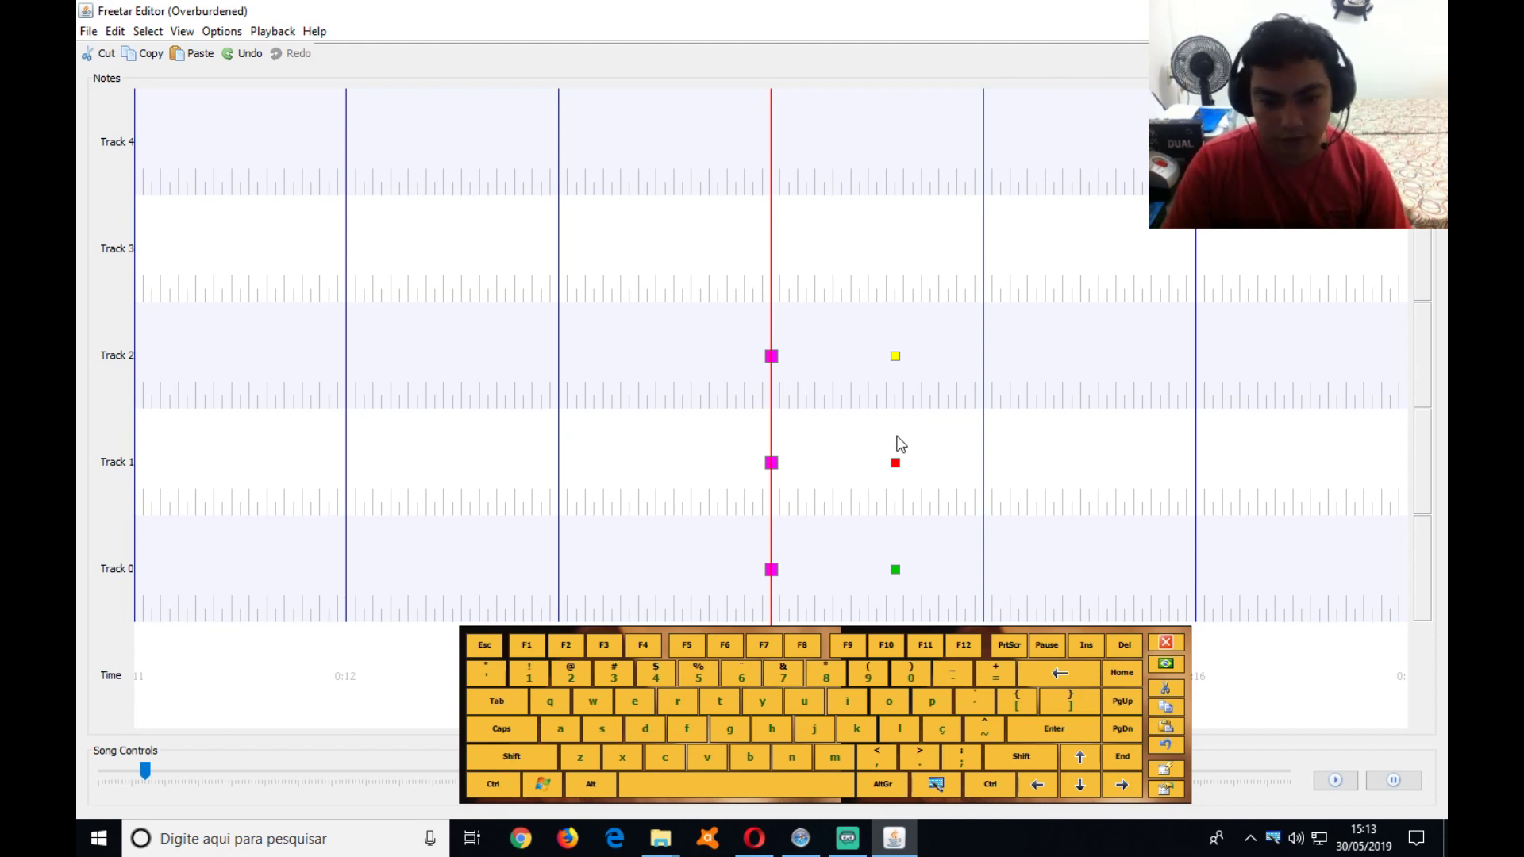
Move the three pasted notes at 0:14 up and down the tracks, leaving them on tracks 2 to 4
{"action": "key", "text": "Up"}
{"action": "key", "text": "Up"}
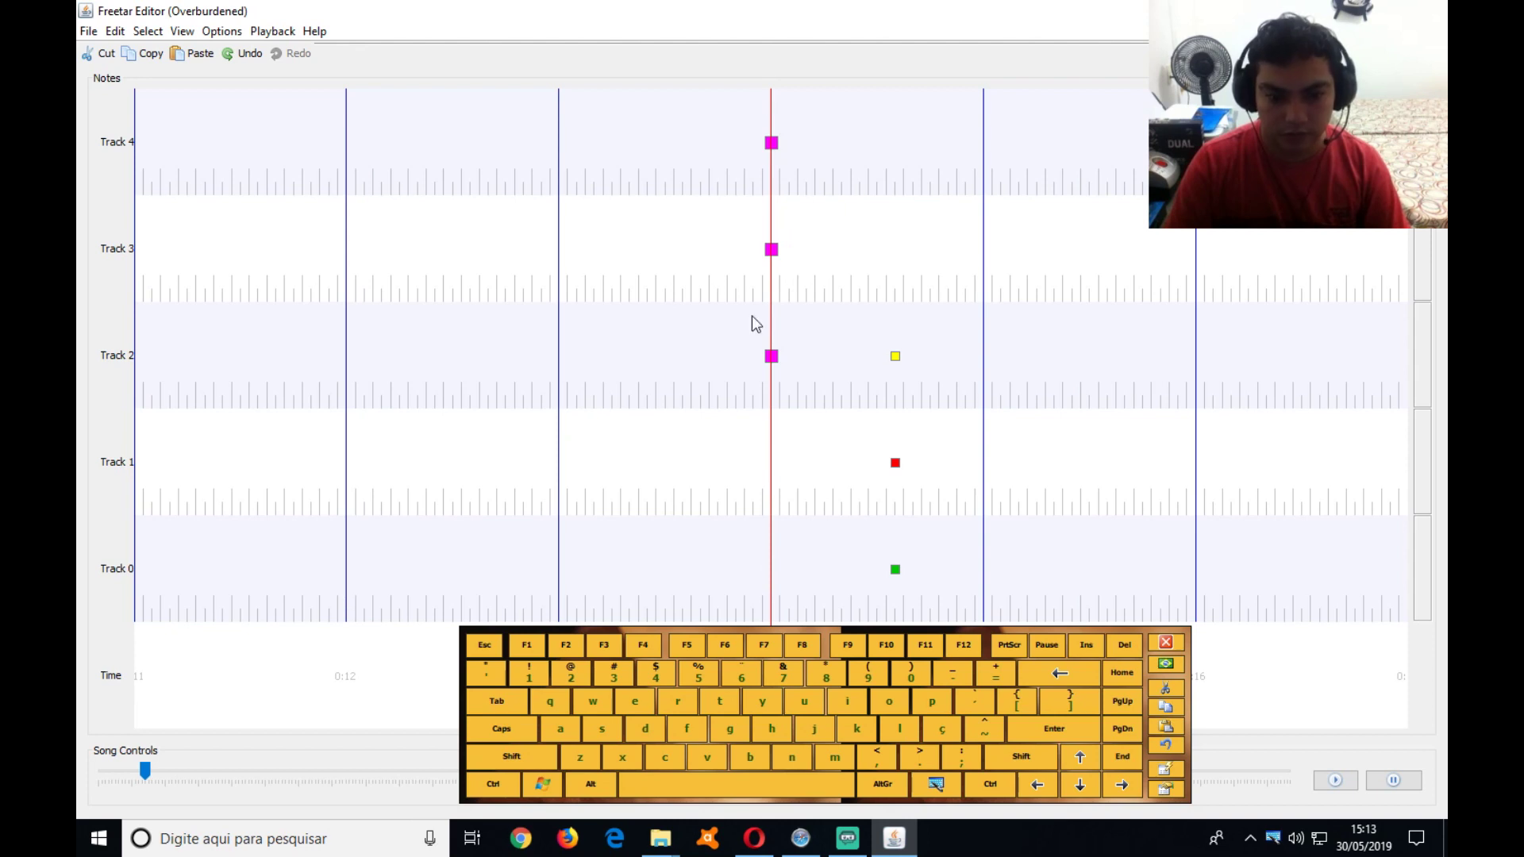
{"action": "key", "text": "Down"}
{"action": "key", "text": "Down"}
{"action": "key", "text": "Up"}
{"action": "key", "text": "Up"}
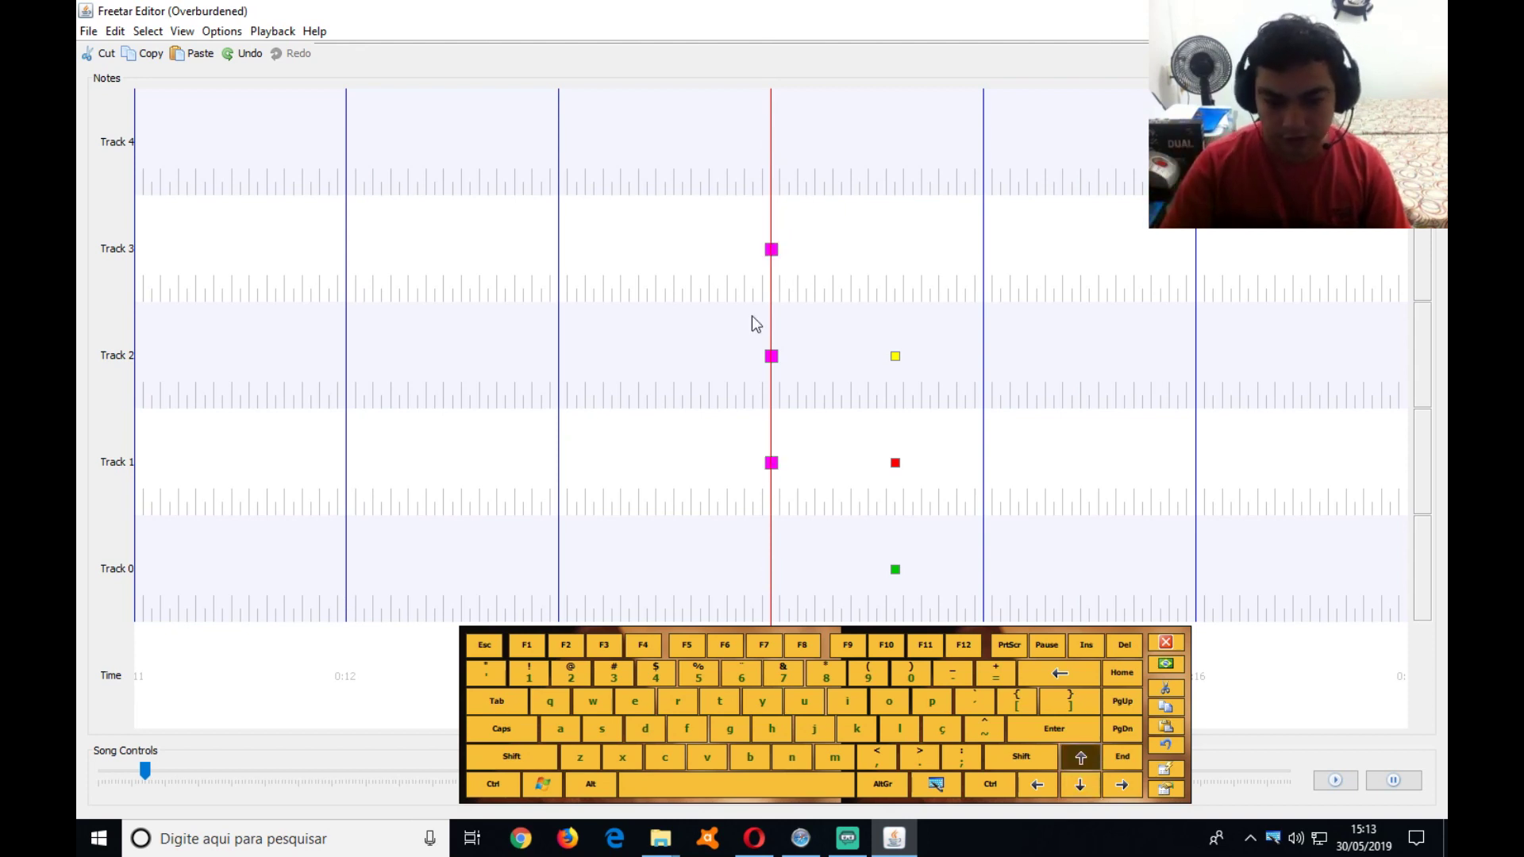
Select only the track 2 note at 0:14 and move it down to track 0
{"action": "left_click", "coordinate": [772, 357]}
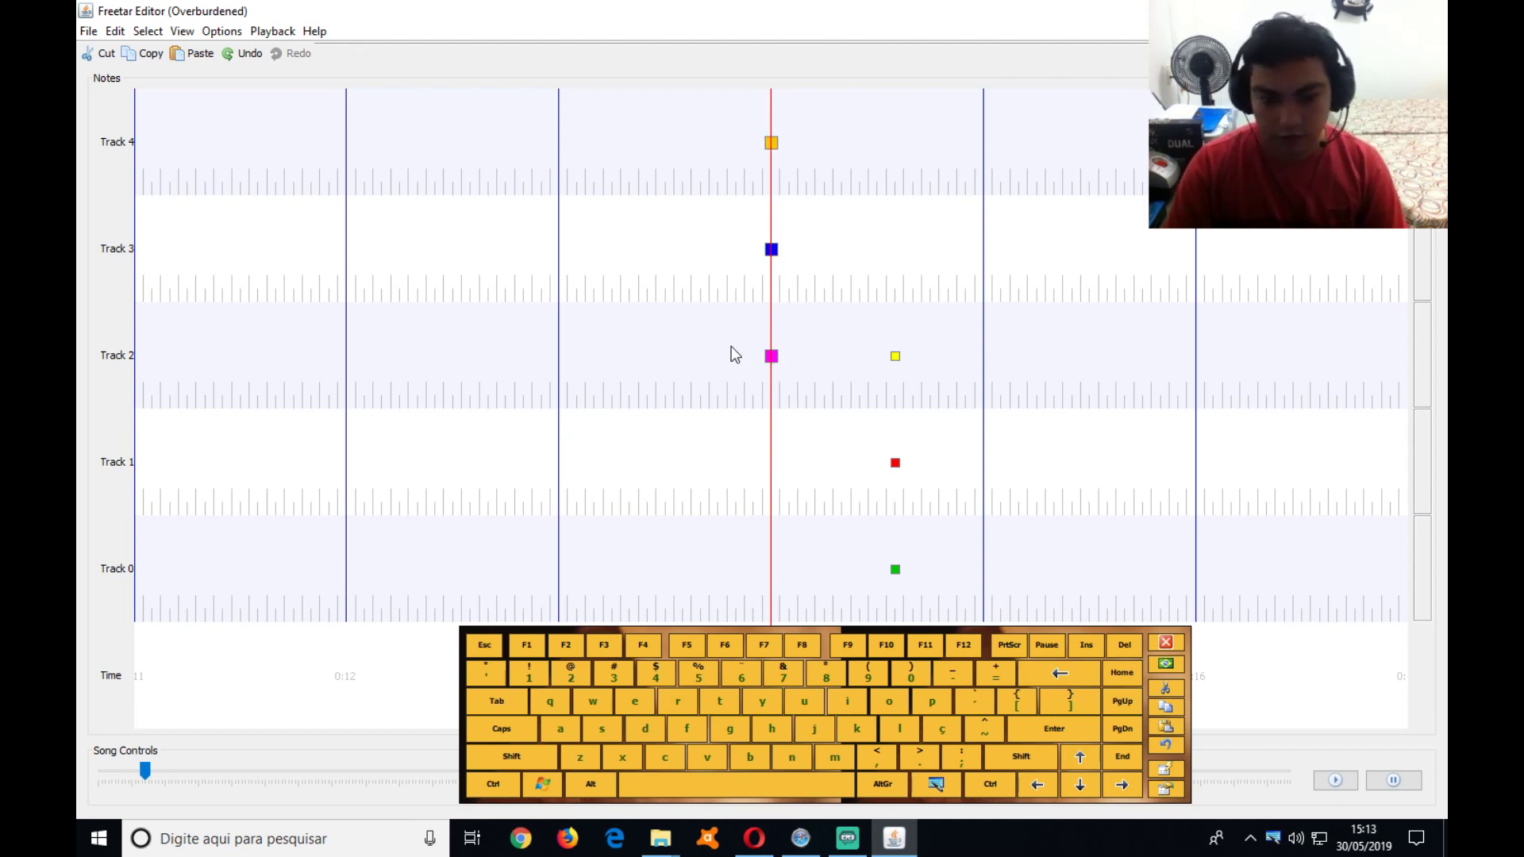
{"action": "key", "text": "Down"}
{"action": "key", "text": "Down"}
{"action": "key", "text": "Up"}
{"action": "key", "text": "Up"}
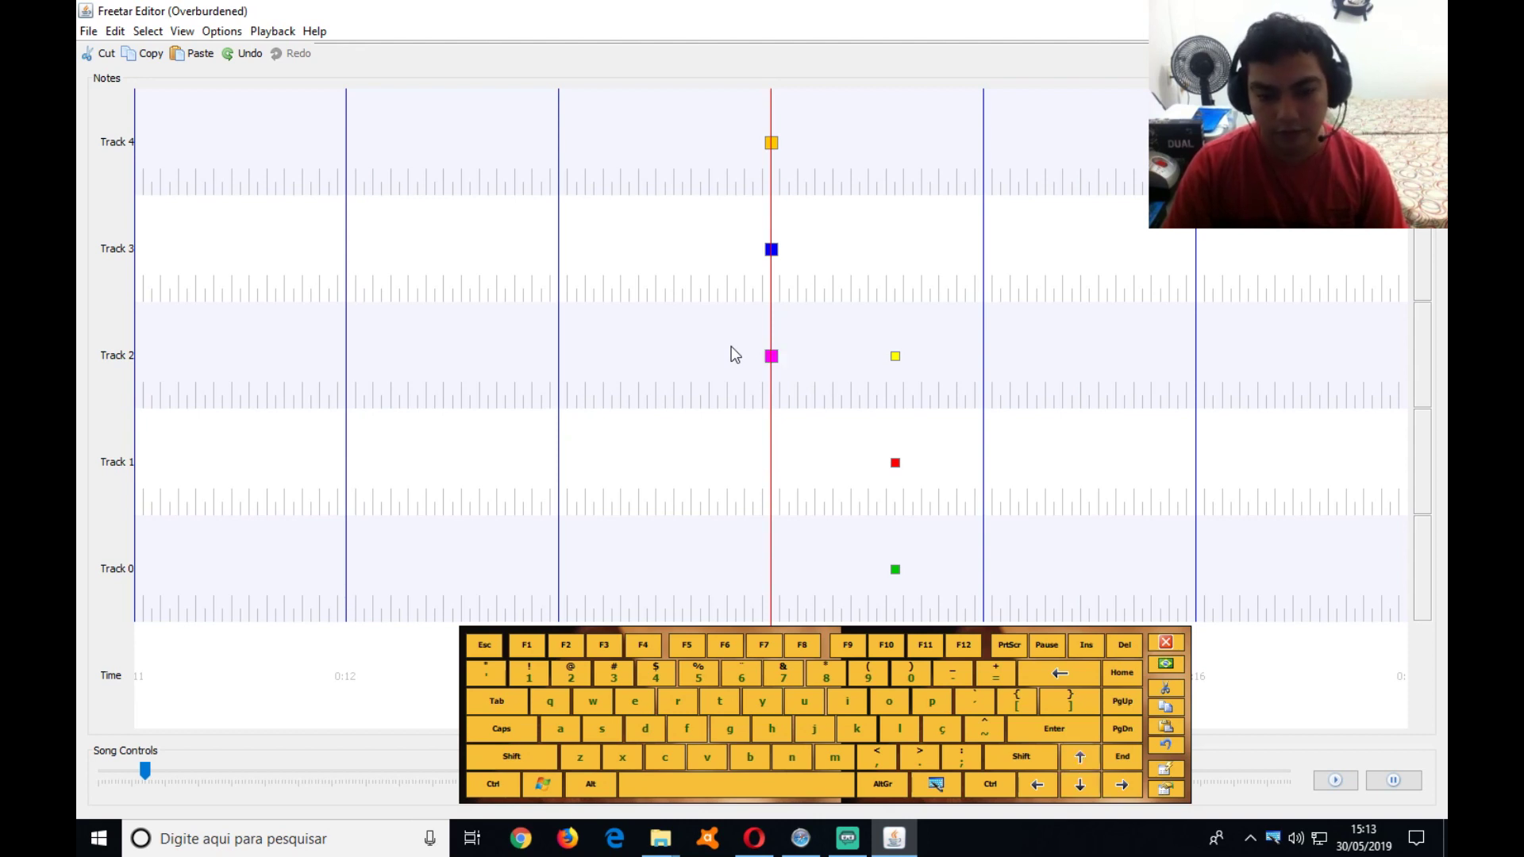
{"action": "key", "text": "Delete"}
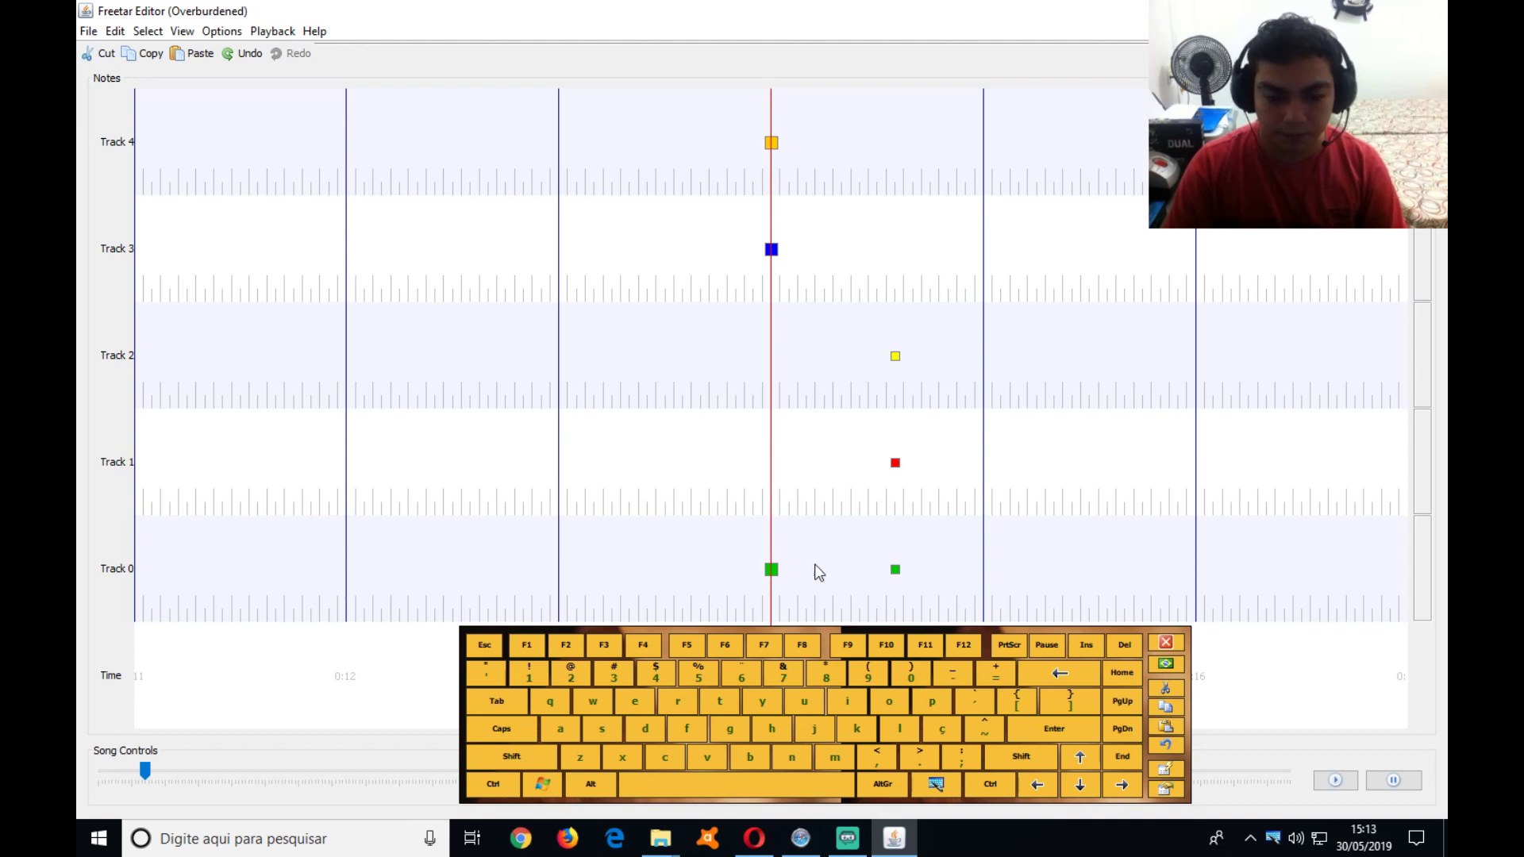
Switch the single-note selection between the track 0 note at 0:14 and the track 2 note about 0.6 seconds past it
{"action": "left_click", "coordinate": [775, 572]}
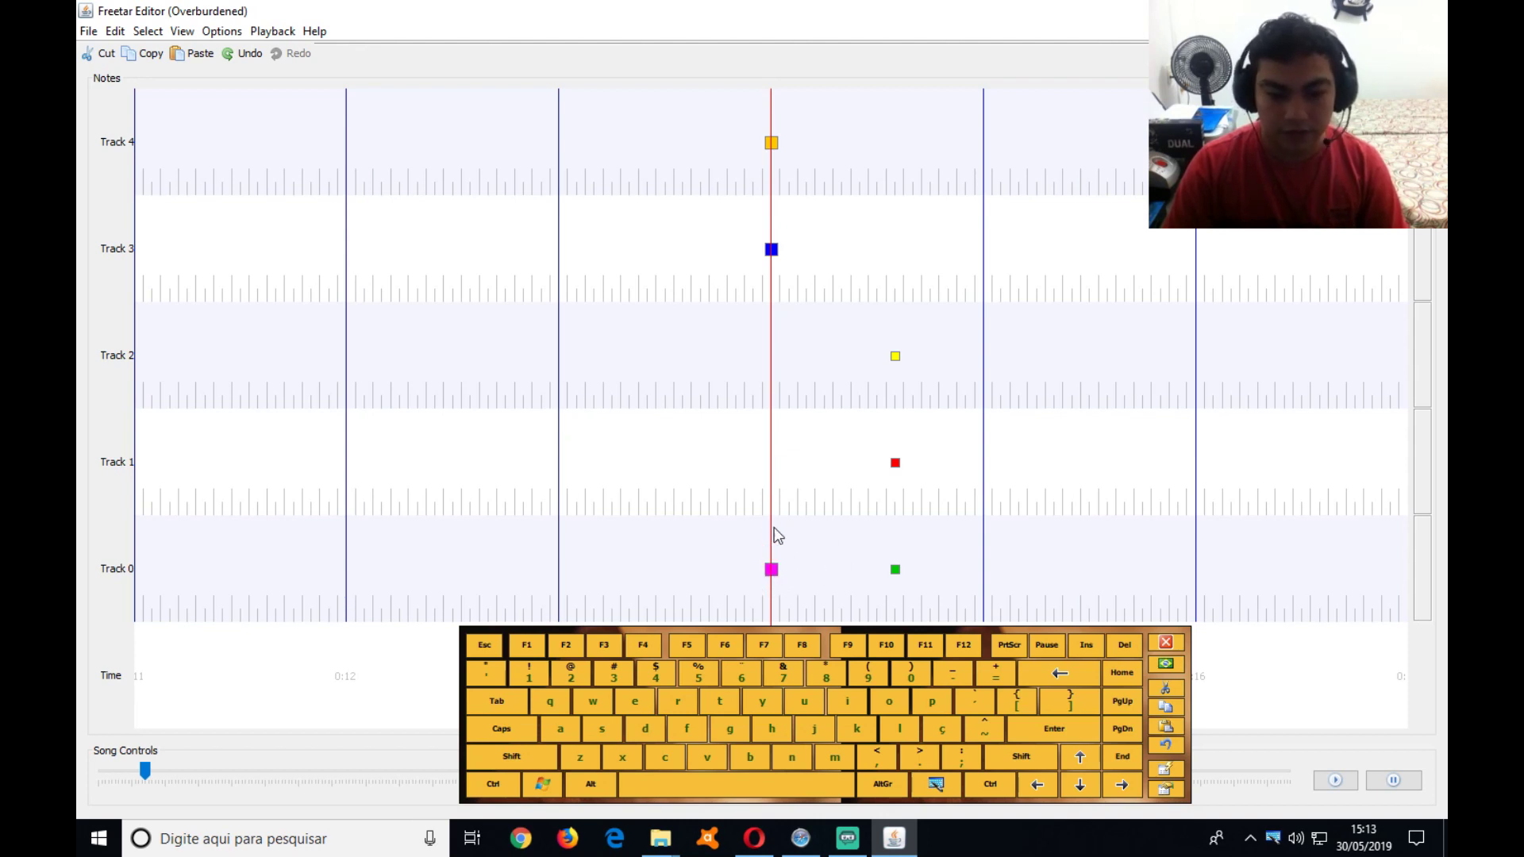
{"action": "left_click", "coordinate": [896, 355]}
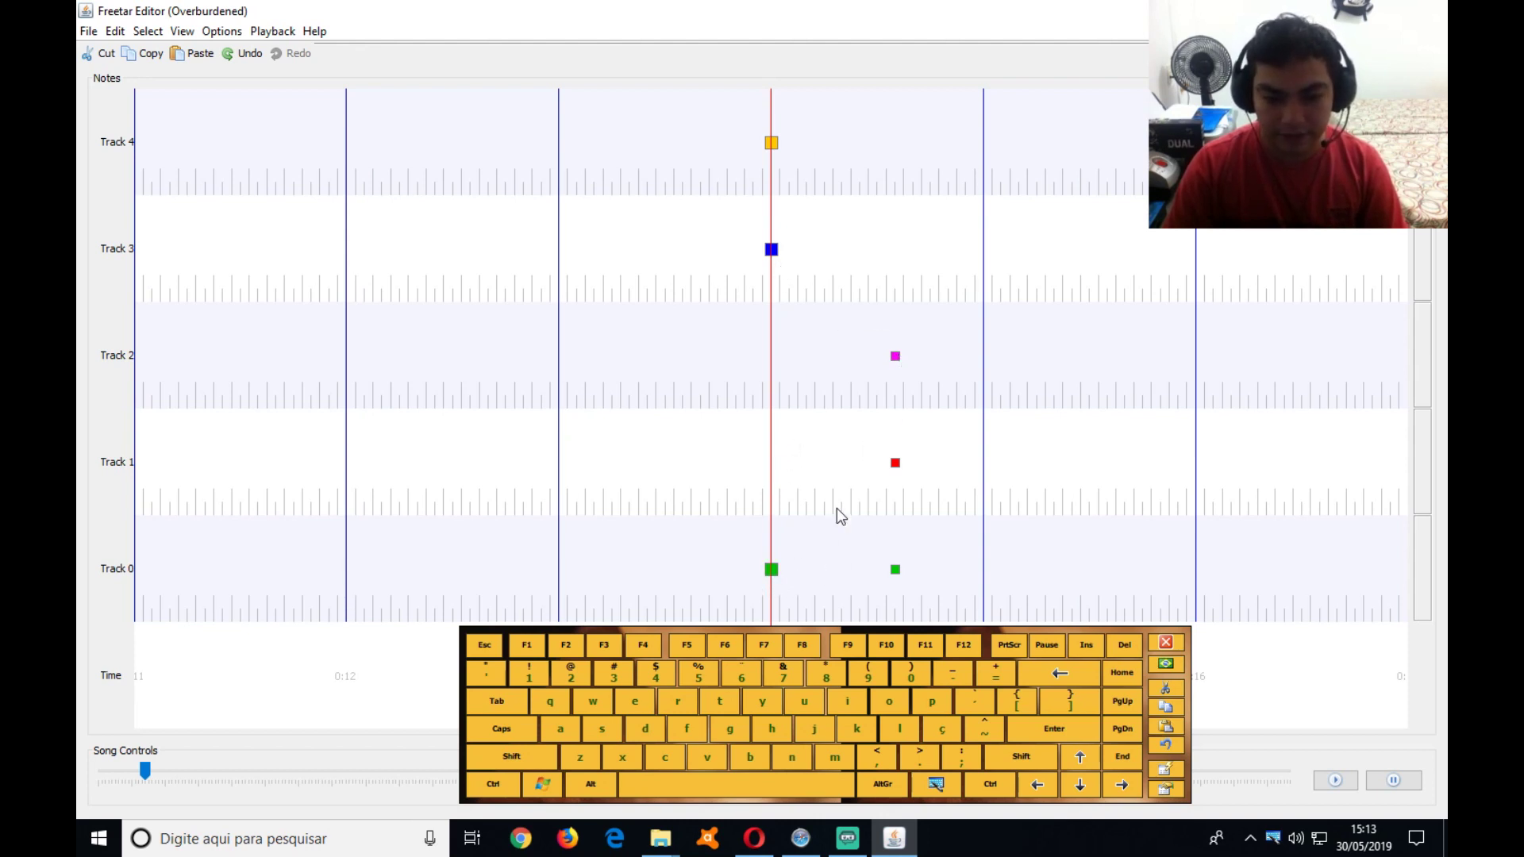
{"action": "left_click", "coordinate": [805, 536]}
{"action": "left_click", "coordinate": [772, 569]}
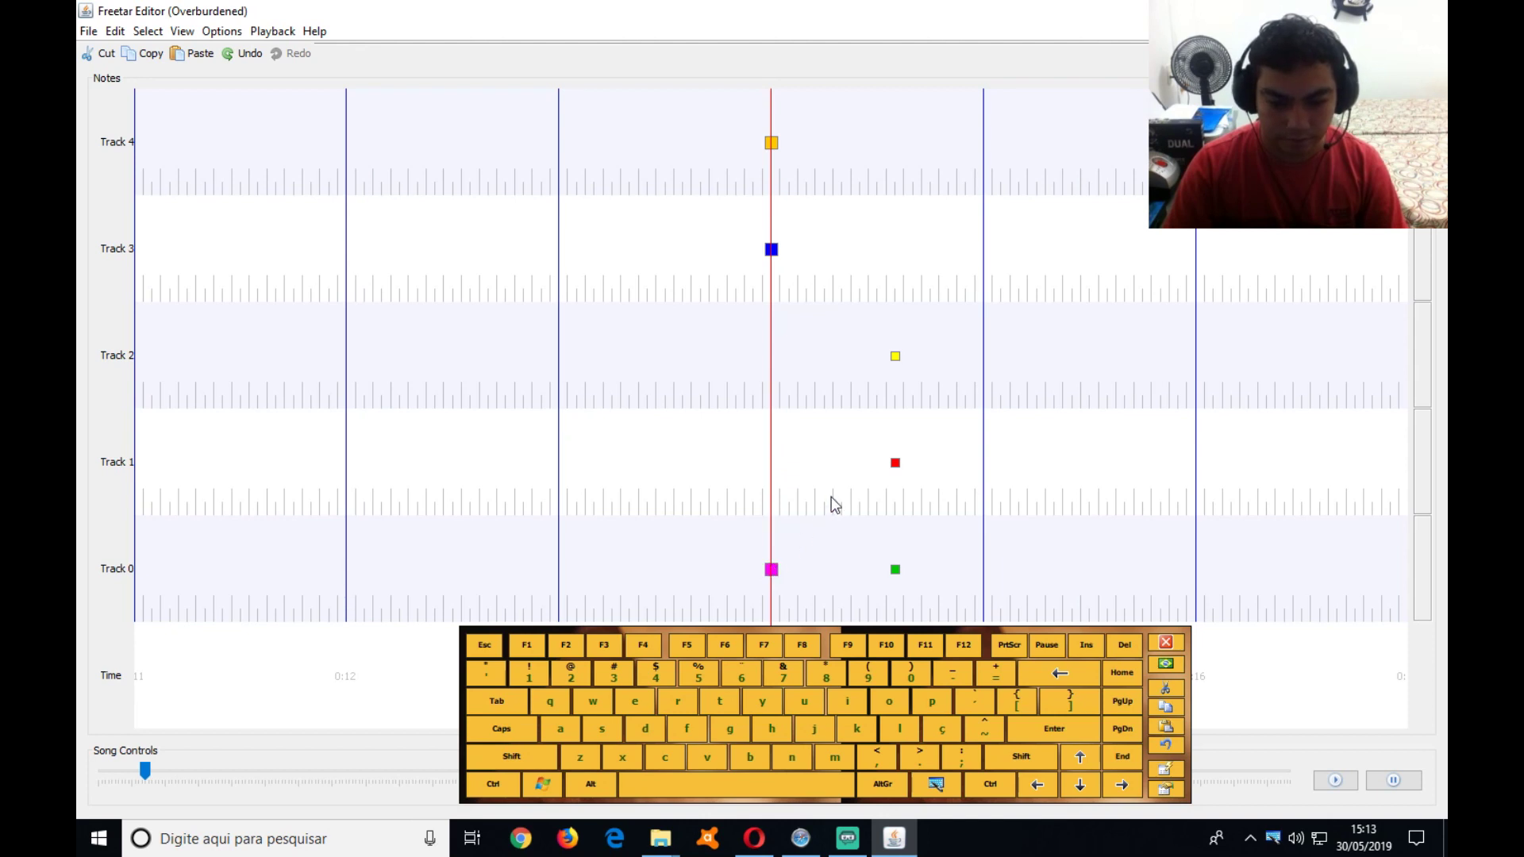
{"action": "left_click", "coordinate": [896, 356]}
{"action": "left_click", "coordinate": [771, 570]}
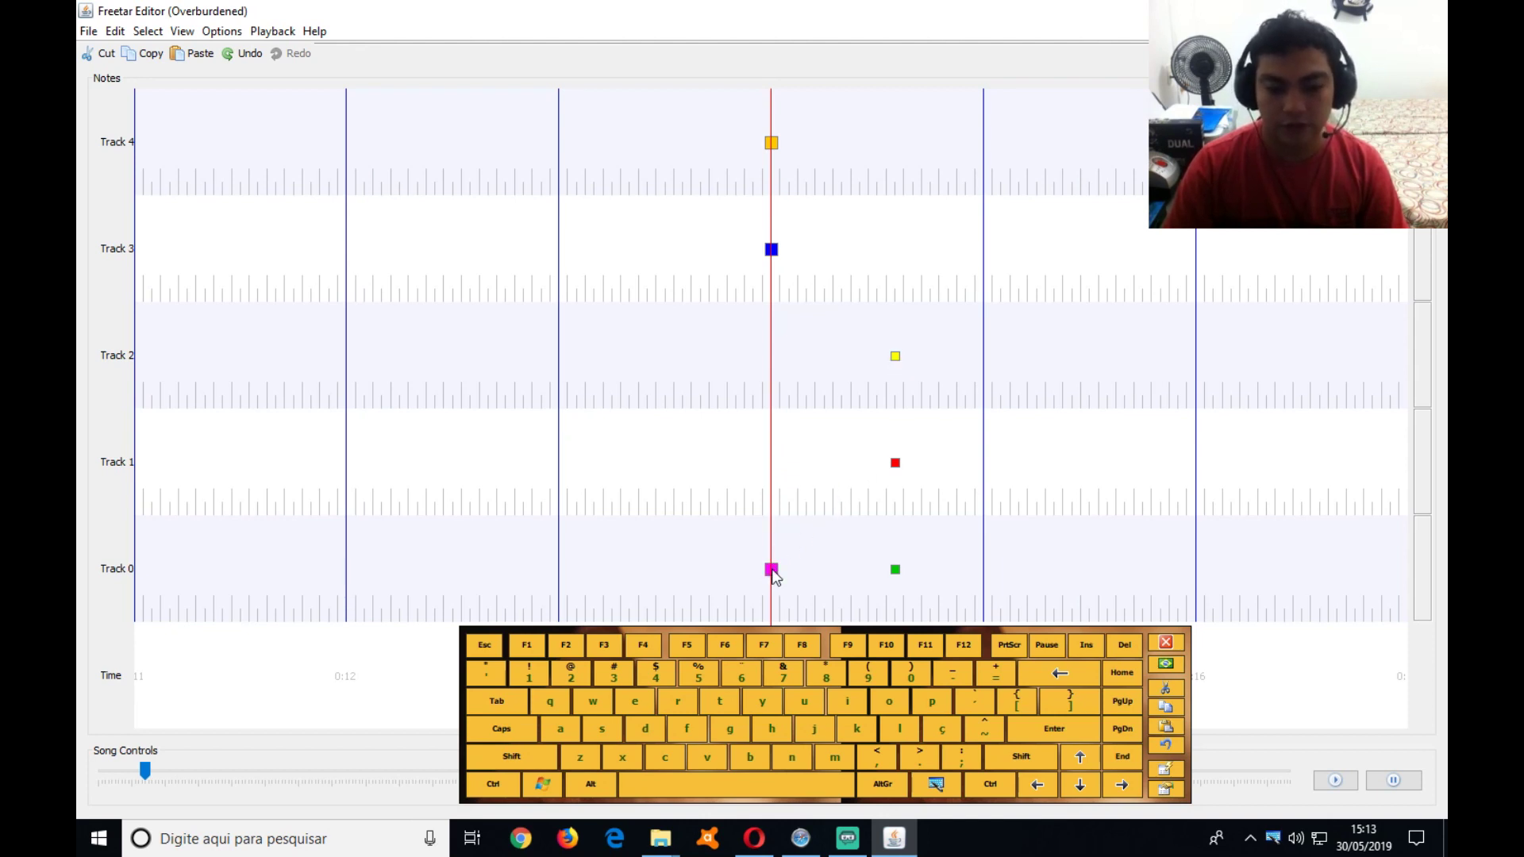
{"action": "left_click", "coordinate": [897, 357]}
{"action": "left_click", "coordinate": [771, 569]}
Range-select from the track 2 note past 0:14 to the track 0 note at 0:14, and clear the selection
{"action": "left_click", "coordinate": [895, 357]}
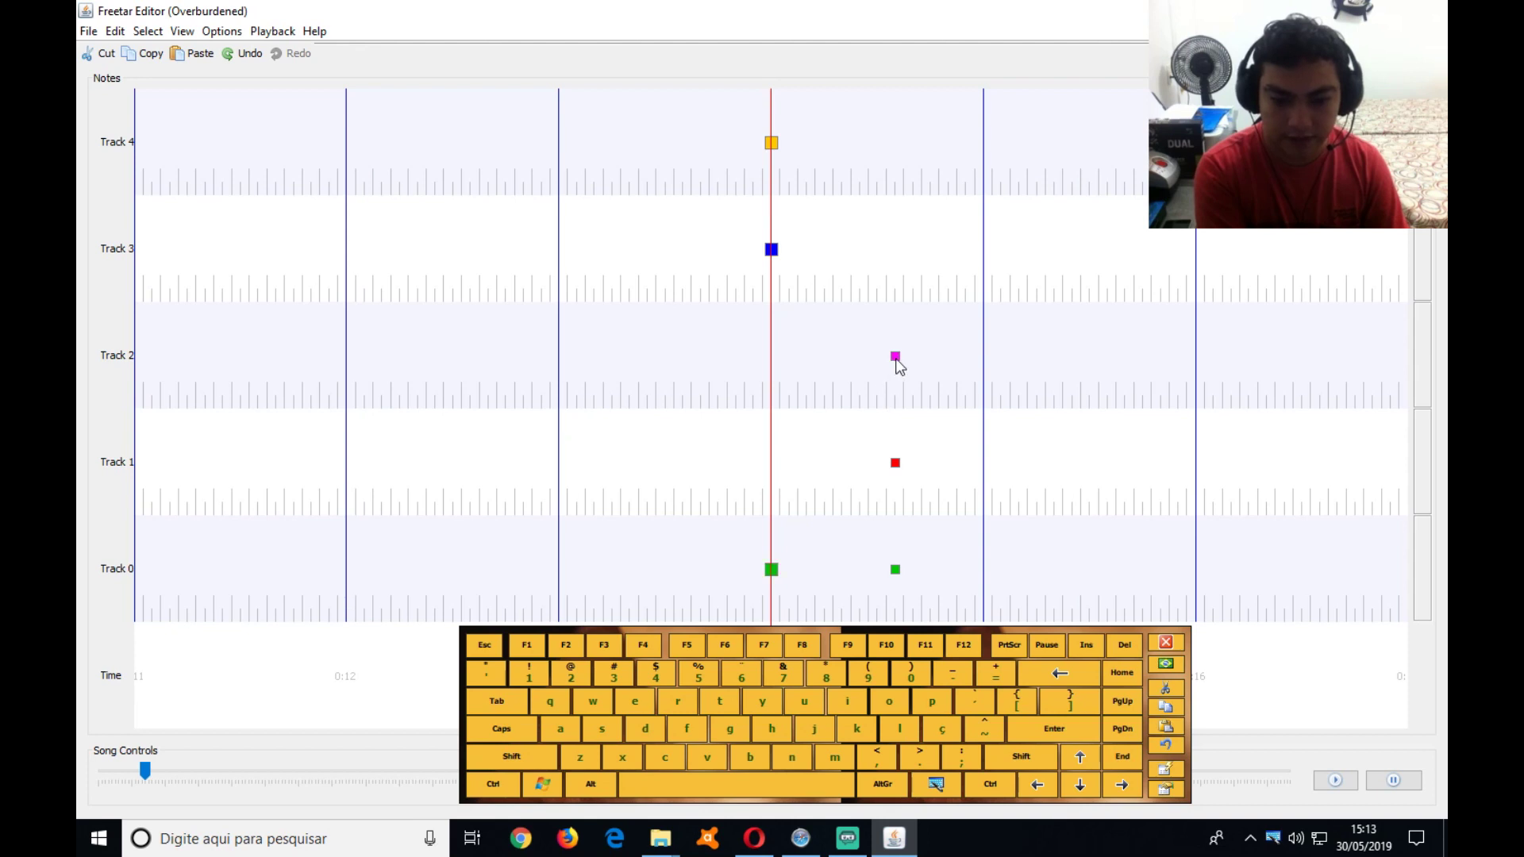
{"action": "key", "text": "shift"}
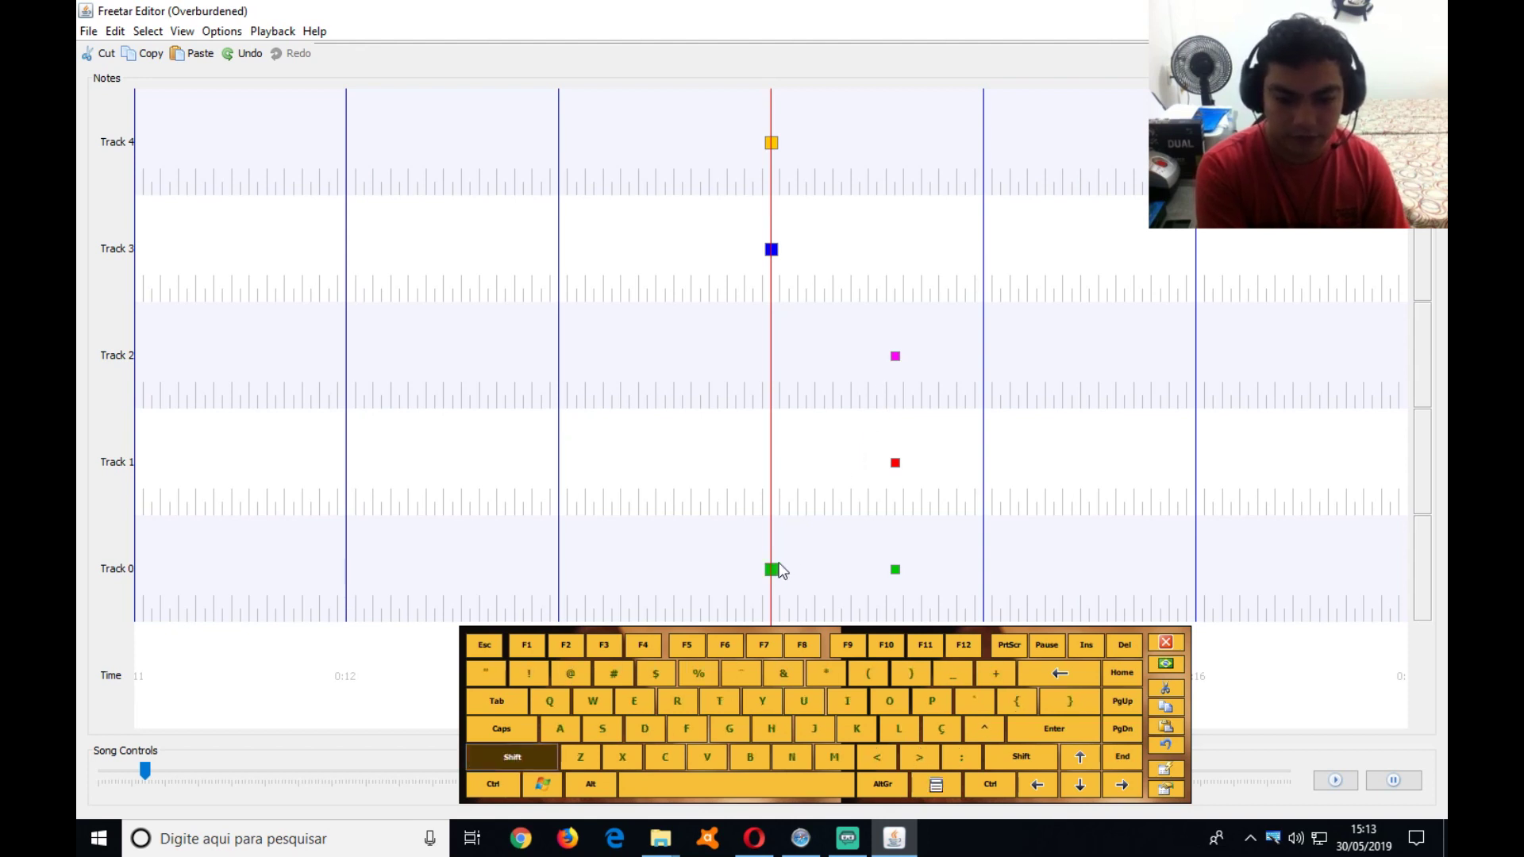
{"action": "left_click", "coordinate": [779, 565], "text": "shift"}
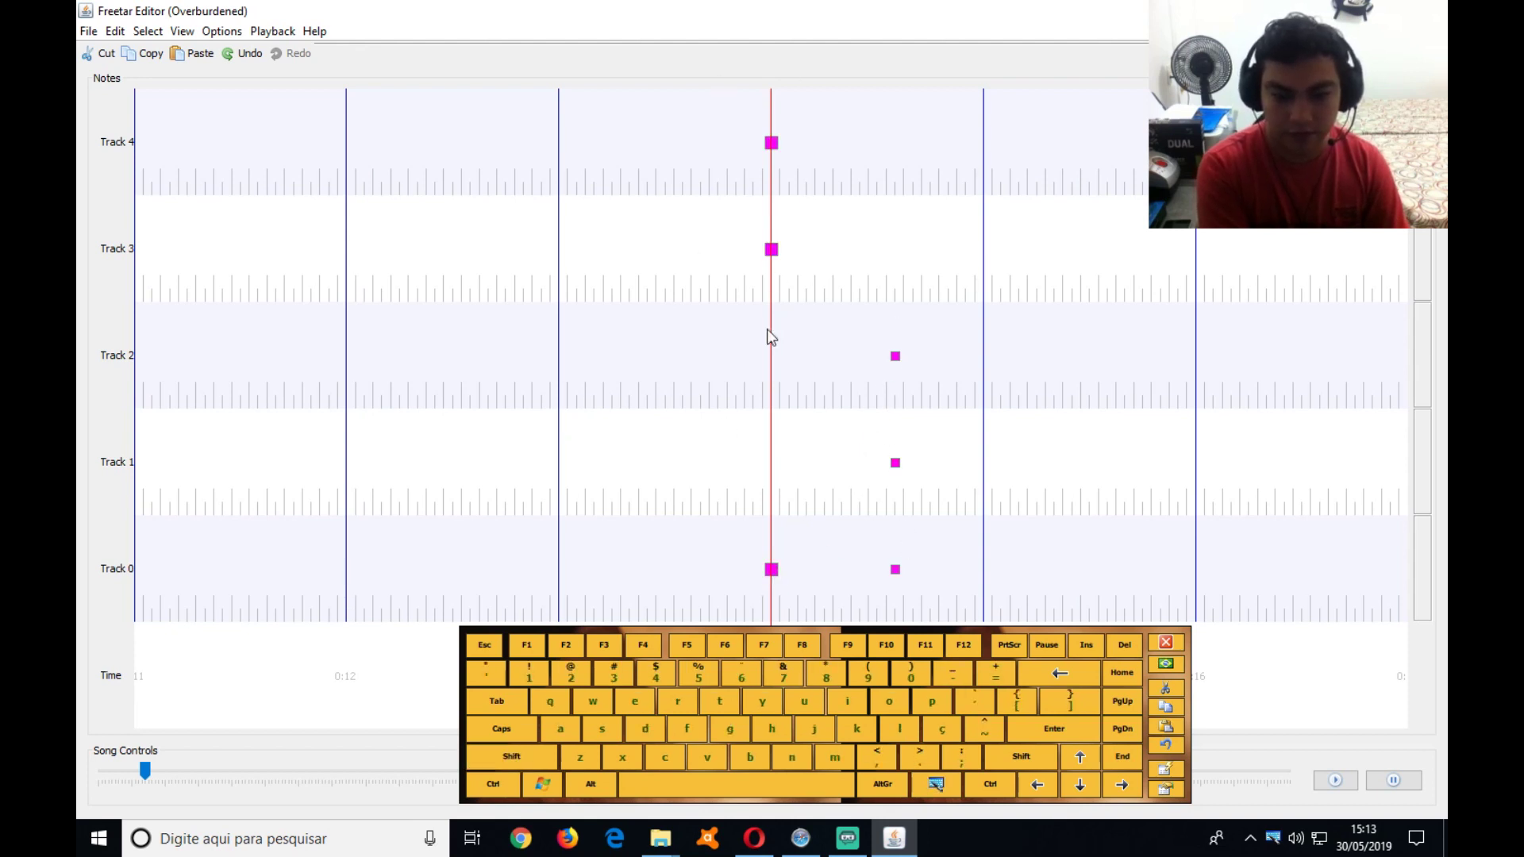
{"action": "left_click", "coordinate": [880, 365]}
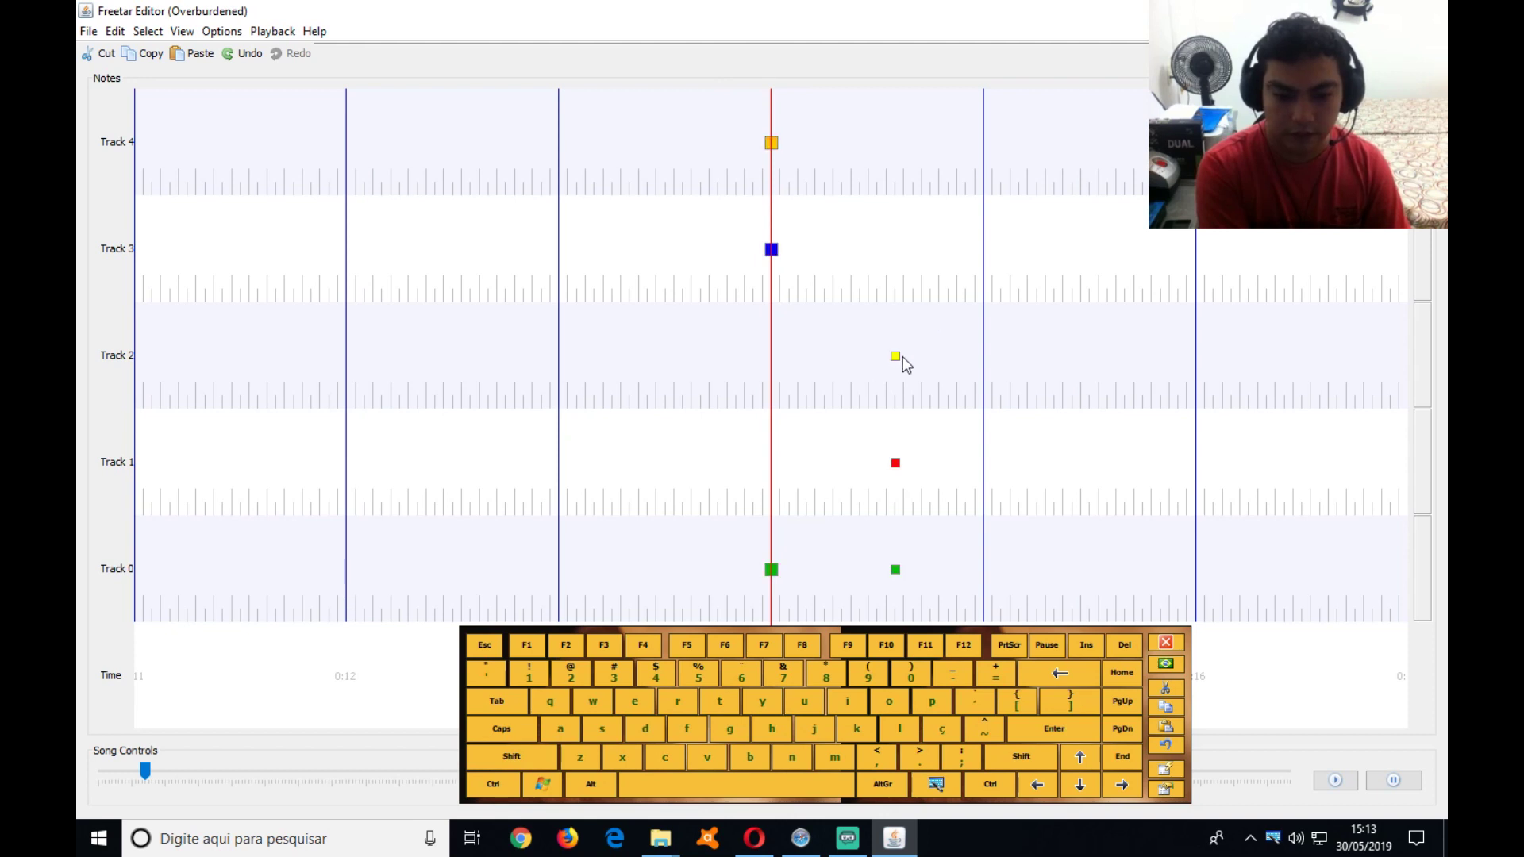
Select only the track 2 note and the track 0 note at 0:14 together, and shift both forward about 0.17 seconds
{"action": "left_click", "coordinate": [896, 357]}
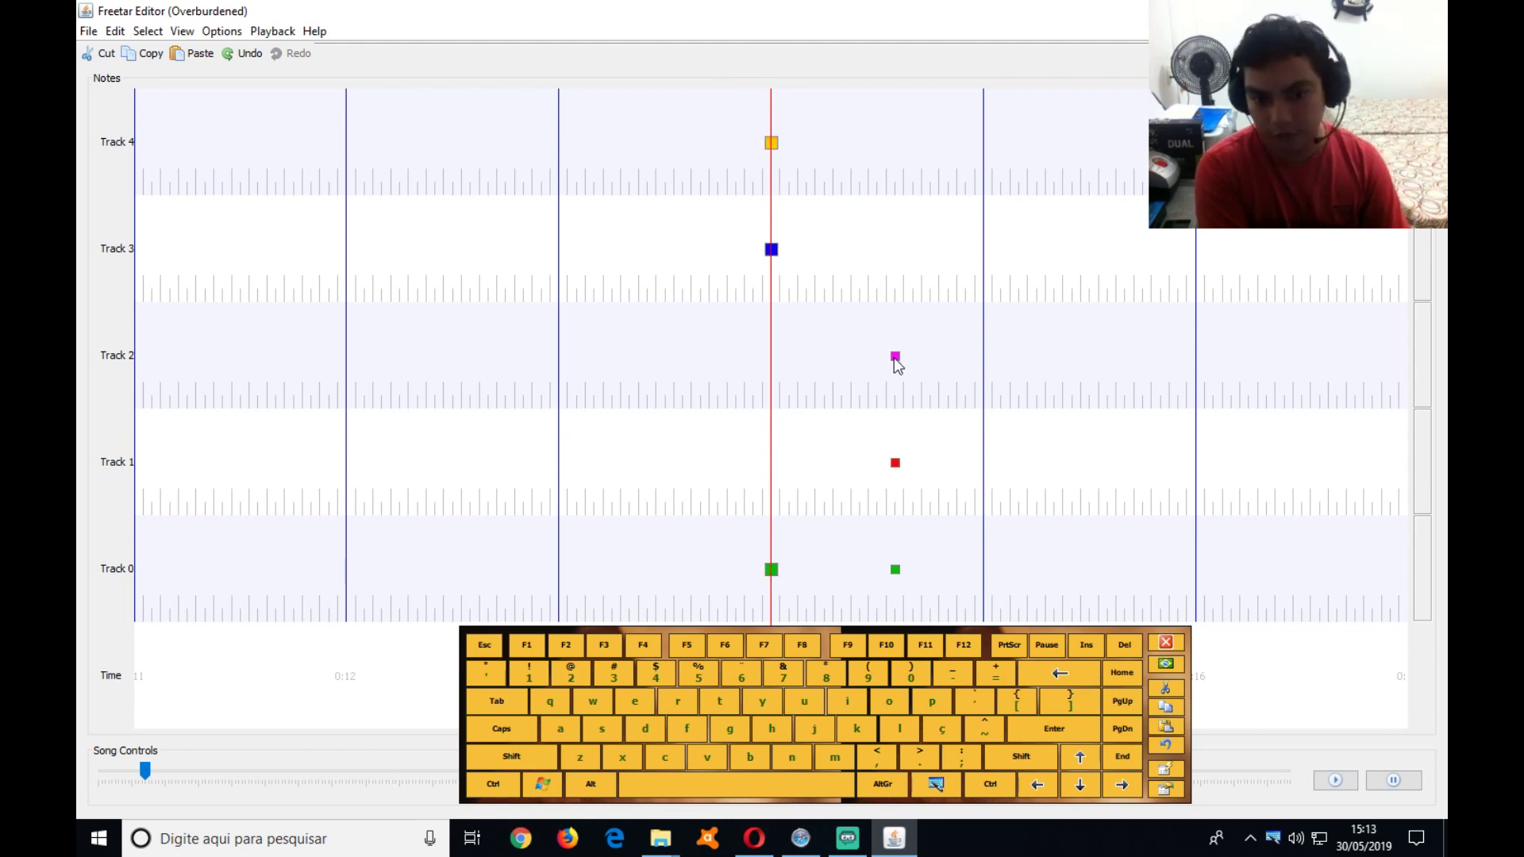
{"action": "key", "text": "ctrl"}
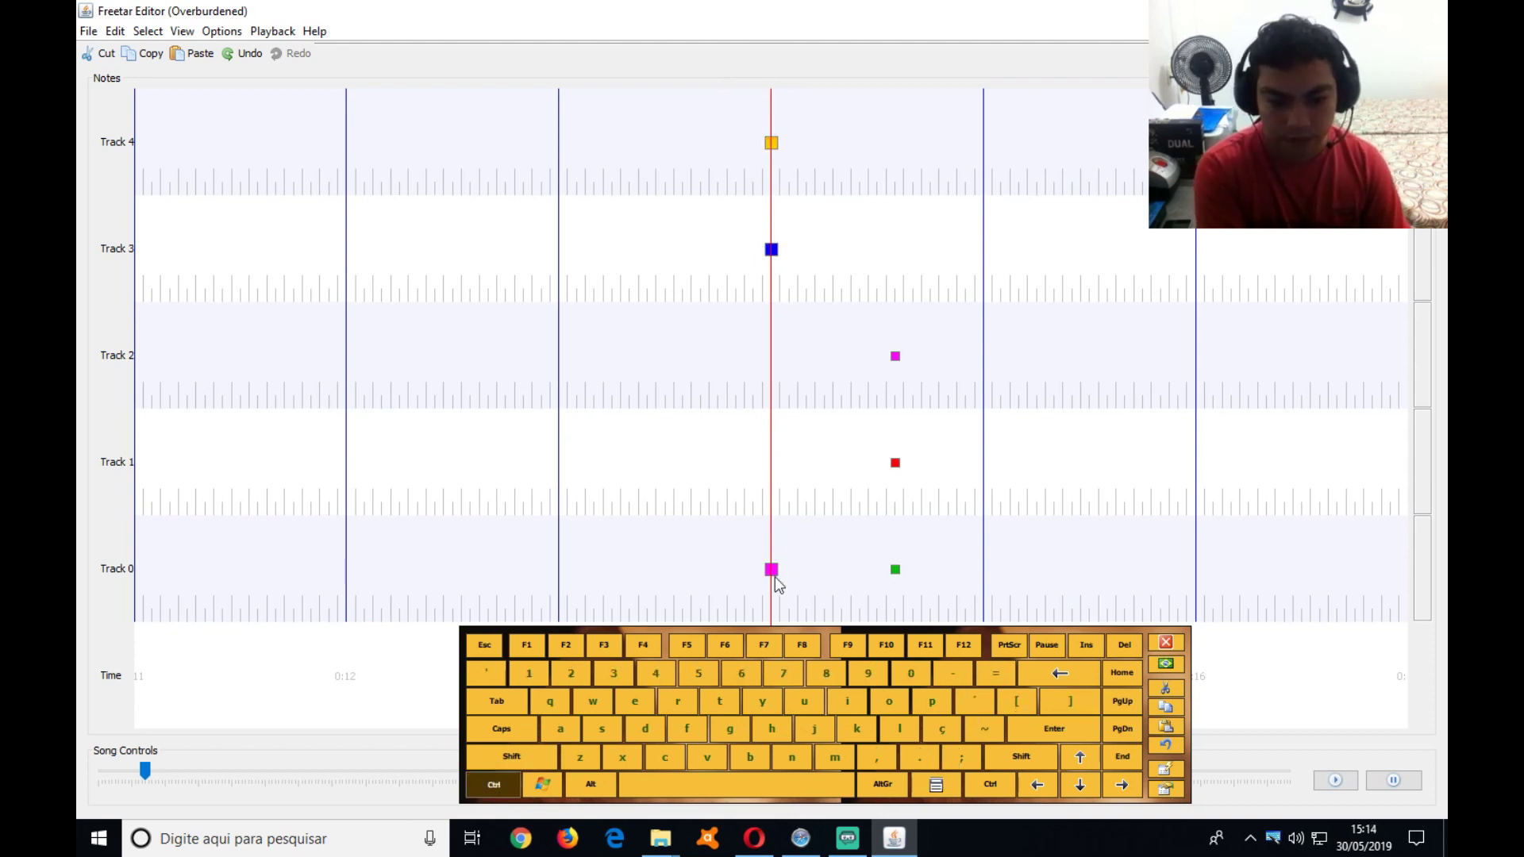
{"action": "key", "text": "Right"}
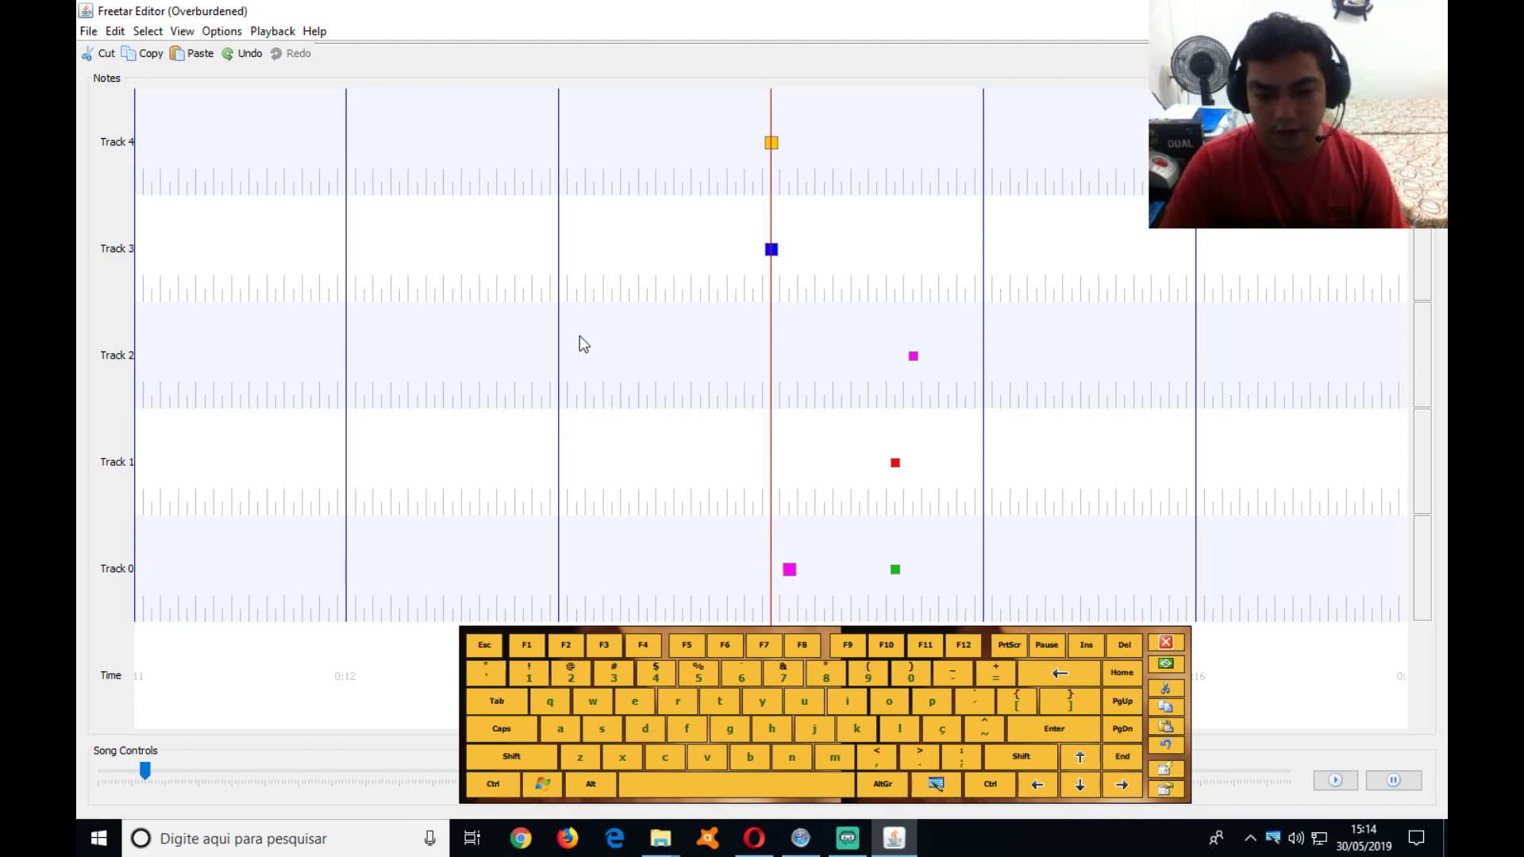
{"action": "key", "text": "Right"}
{"action": "key", "text": "Left"}
{"action": "key", "text": "Right"}
Move the two selected notes up and down one track, leaving them on tracks 1 and 3
{"action": "key", "text": "Up"}
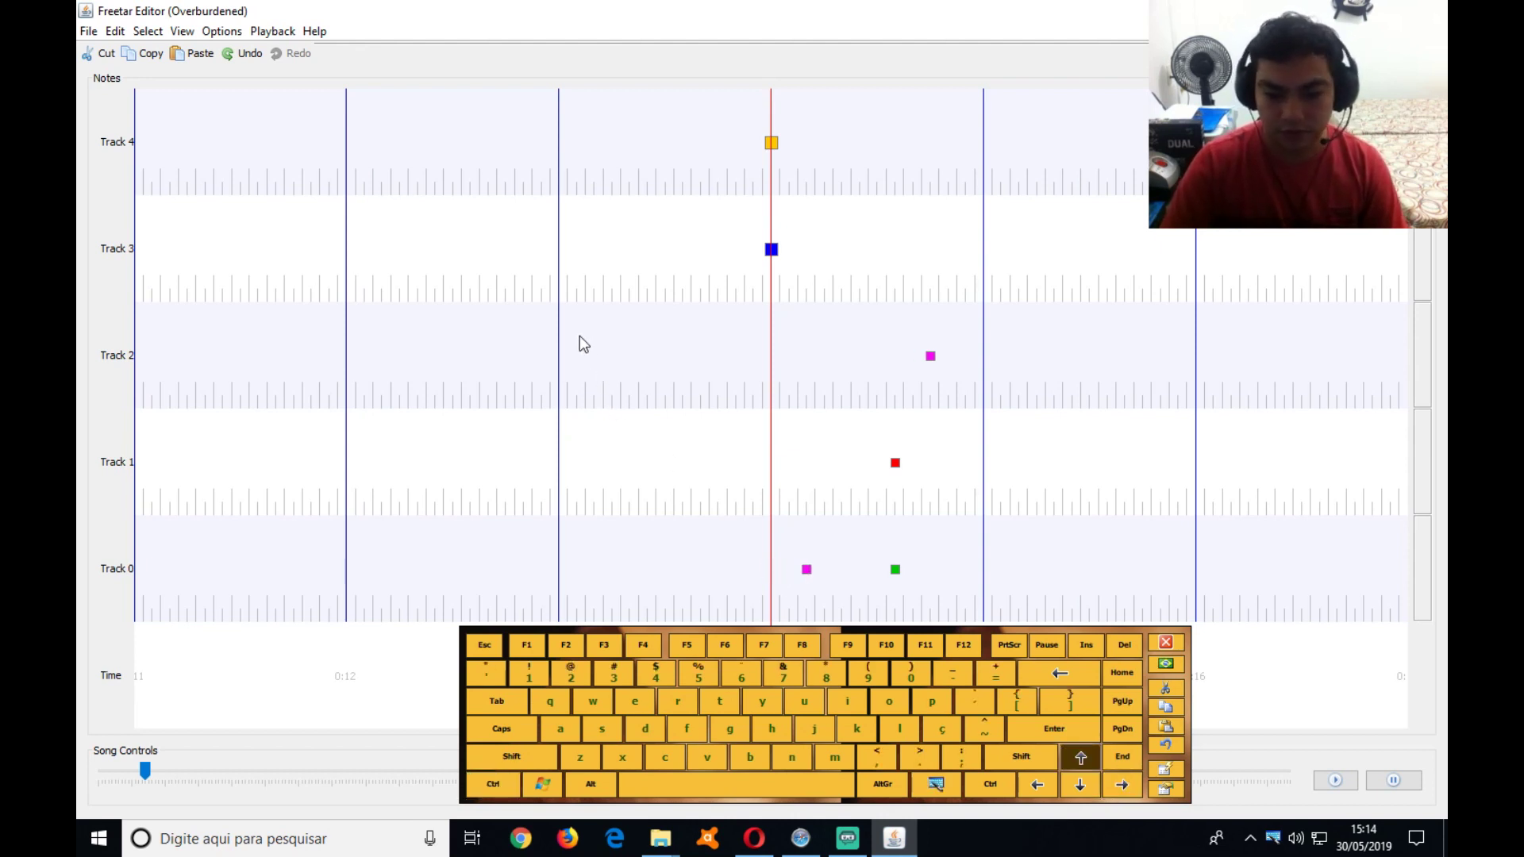
{"action": "key", "text": "Down"}
{"action": "key", "text": "Up"}
{"action": "key", "text": "Down"}
{"action": "key", "text": "Up"}
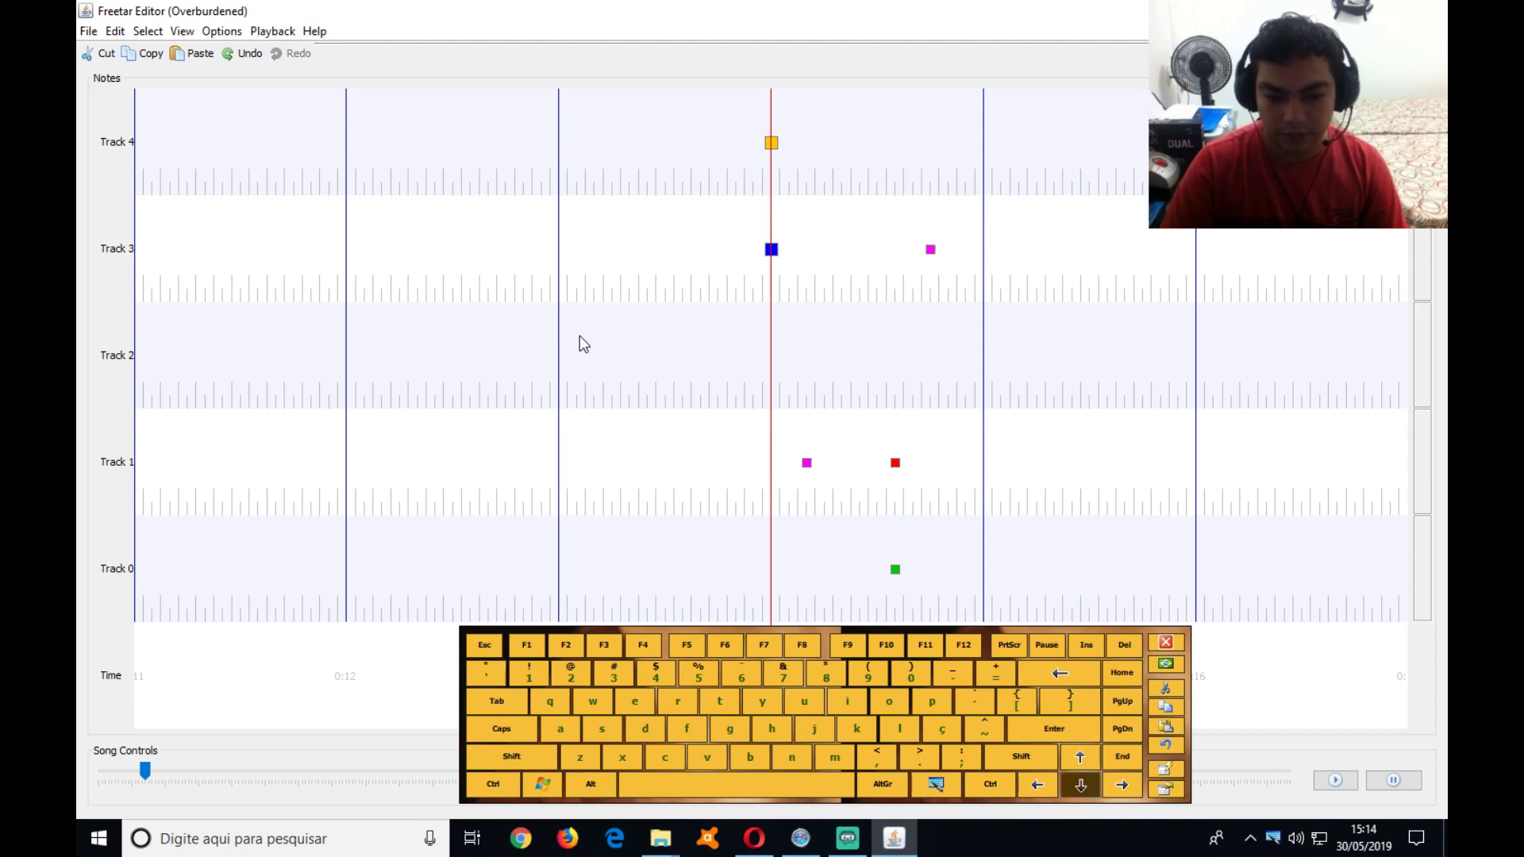
{"action": "key", "text": "Down"}
{"action": "key", "text": "Up"}
{"action": "key", "text": "Down"}
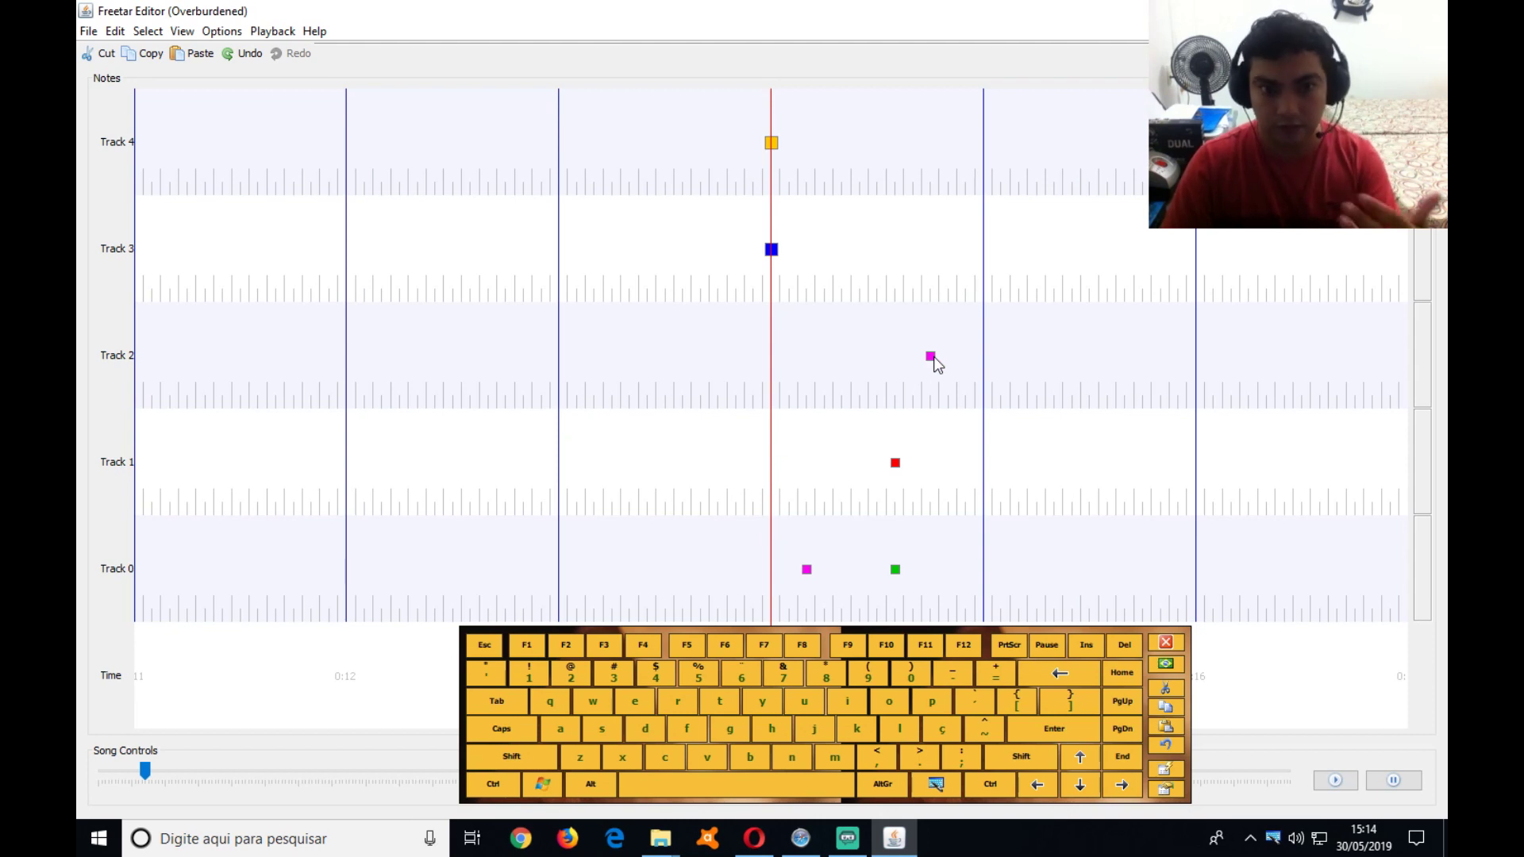
{"action": "key", "text": "Up"}
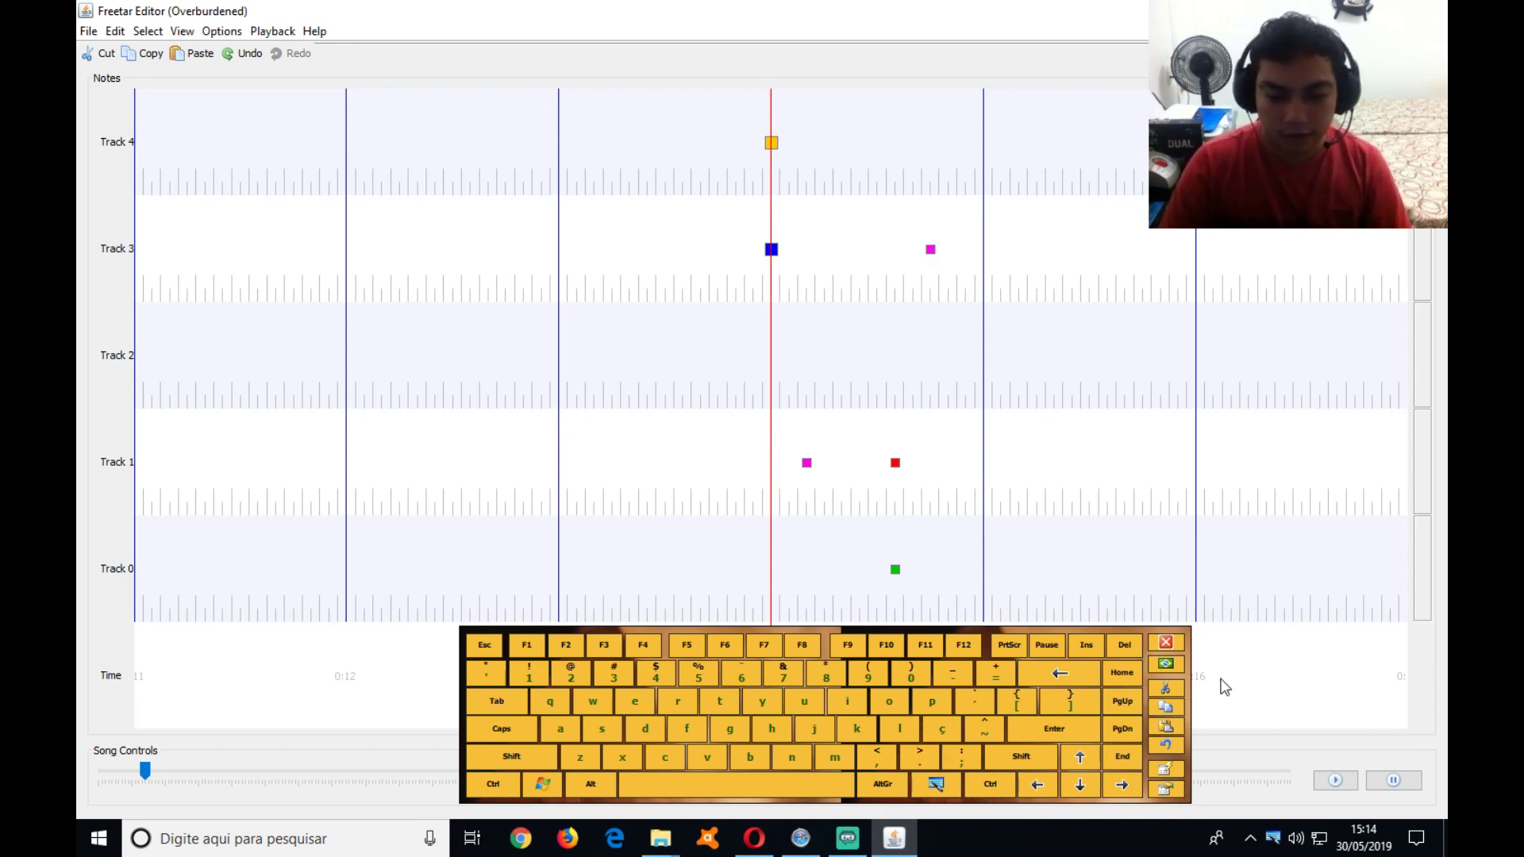
Close the on-screen keyboard and start saving the song, choosing the Overburdened - Disturbed folder inside Musicas as destination
{"action": "left_click", "coordinate": [1166, 642]}
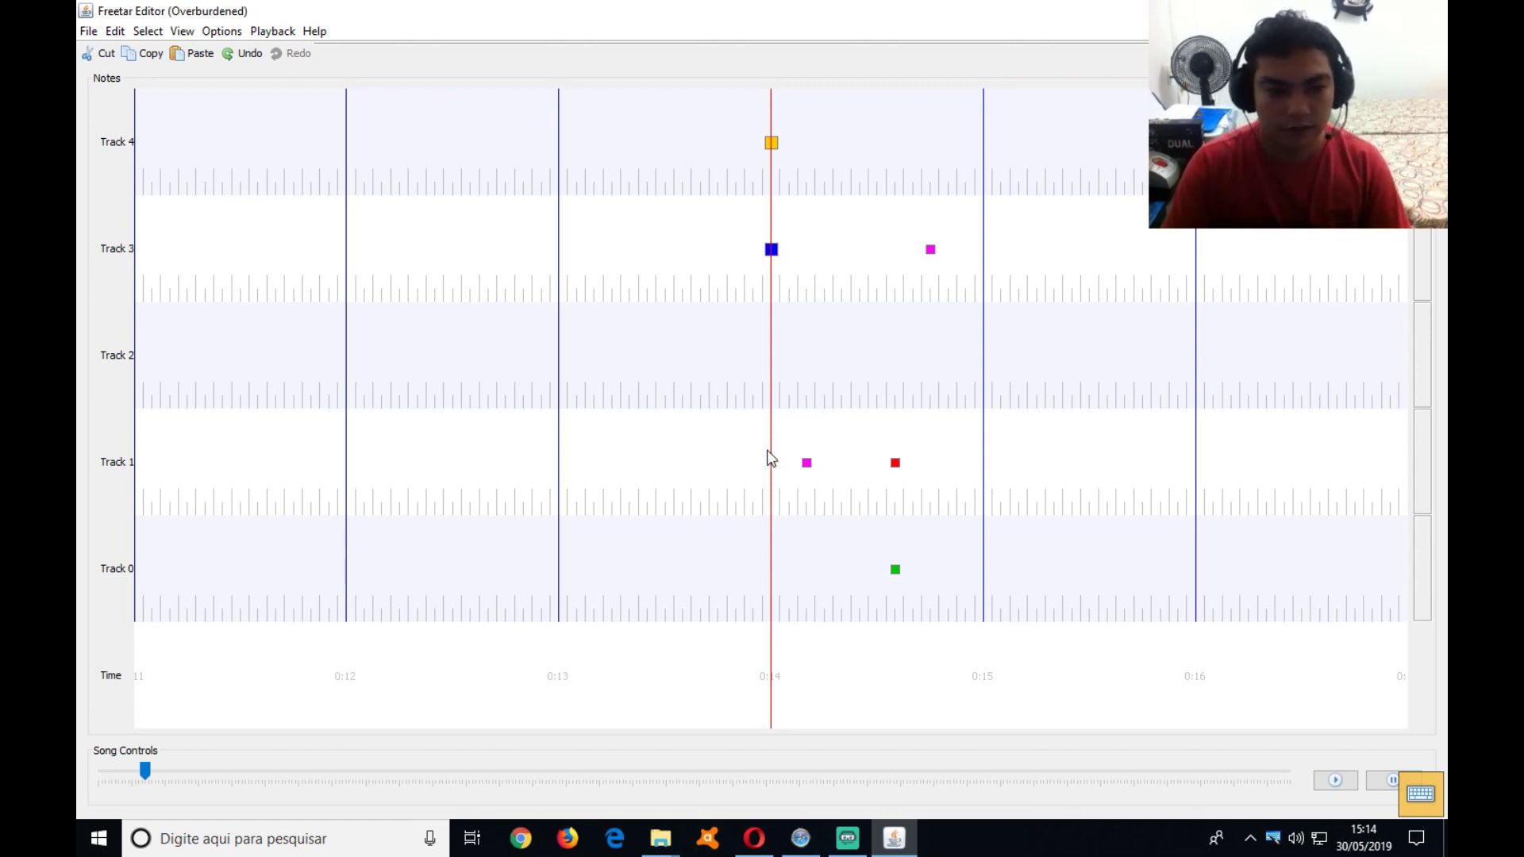
{"action": "left_click", "coordinate": [91, 34]}
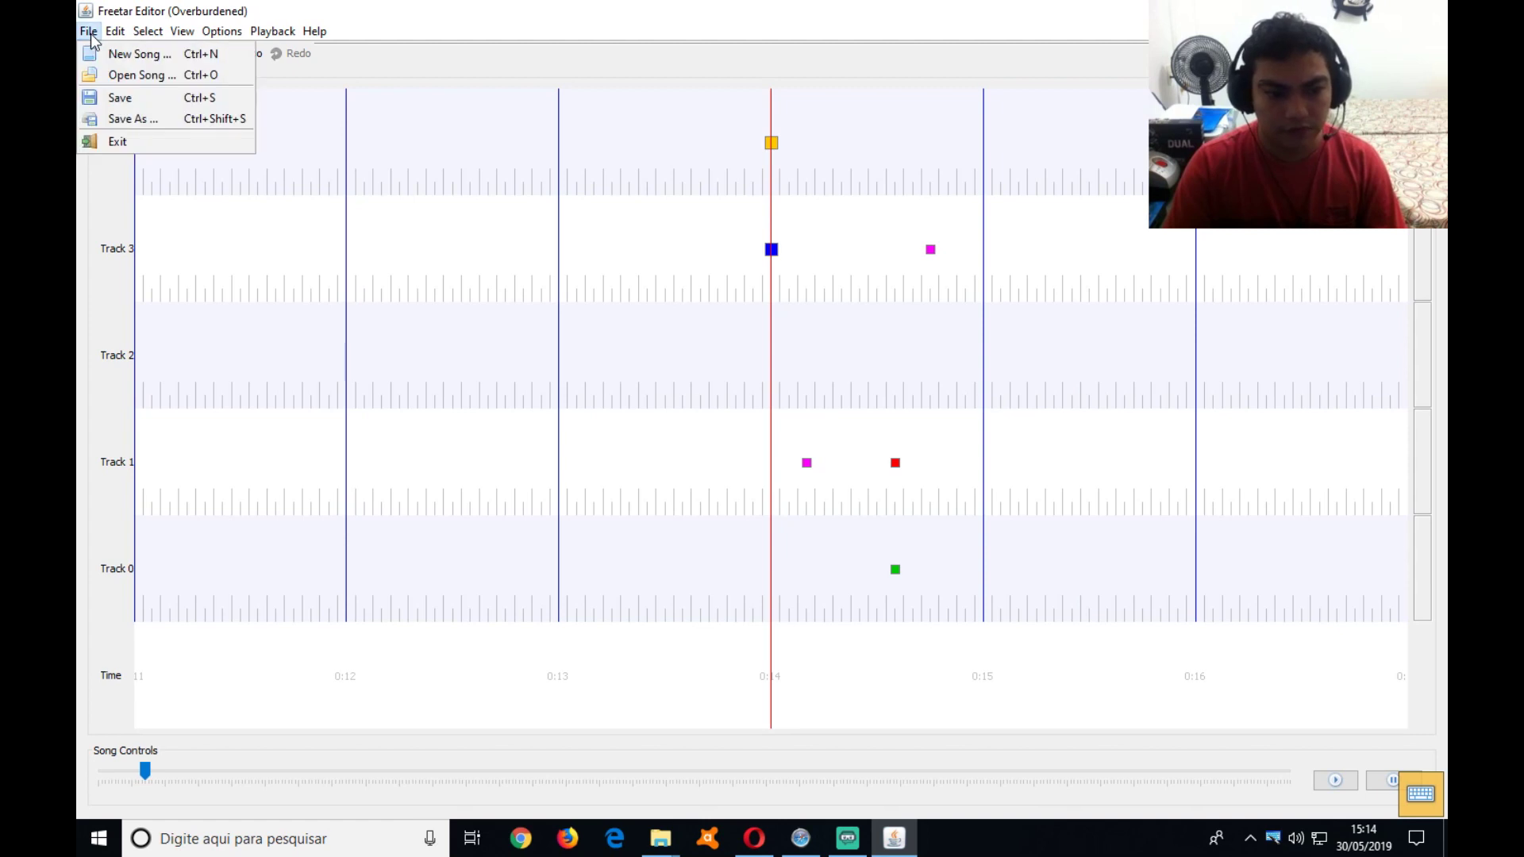
{"action": "left_click", "coordinate": [121, 97]}
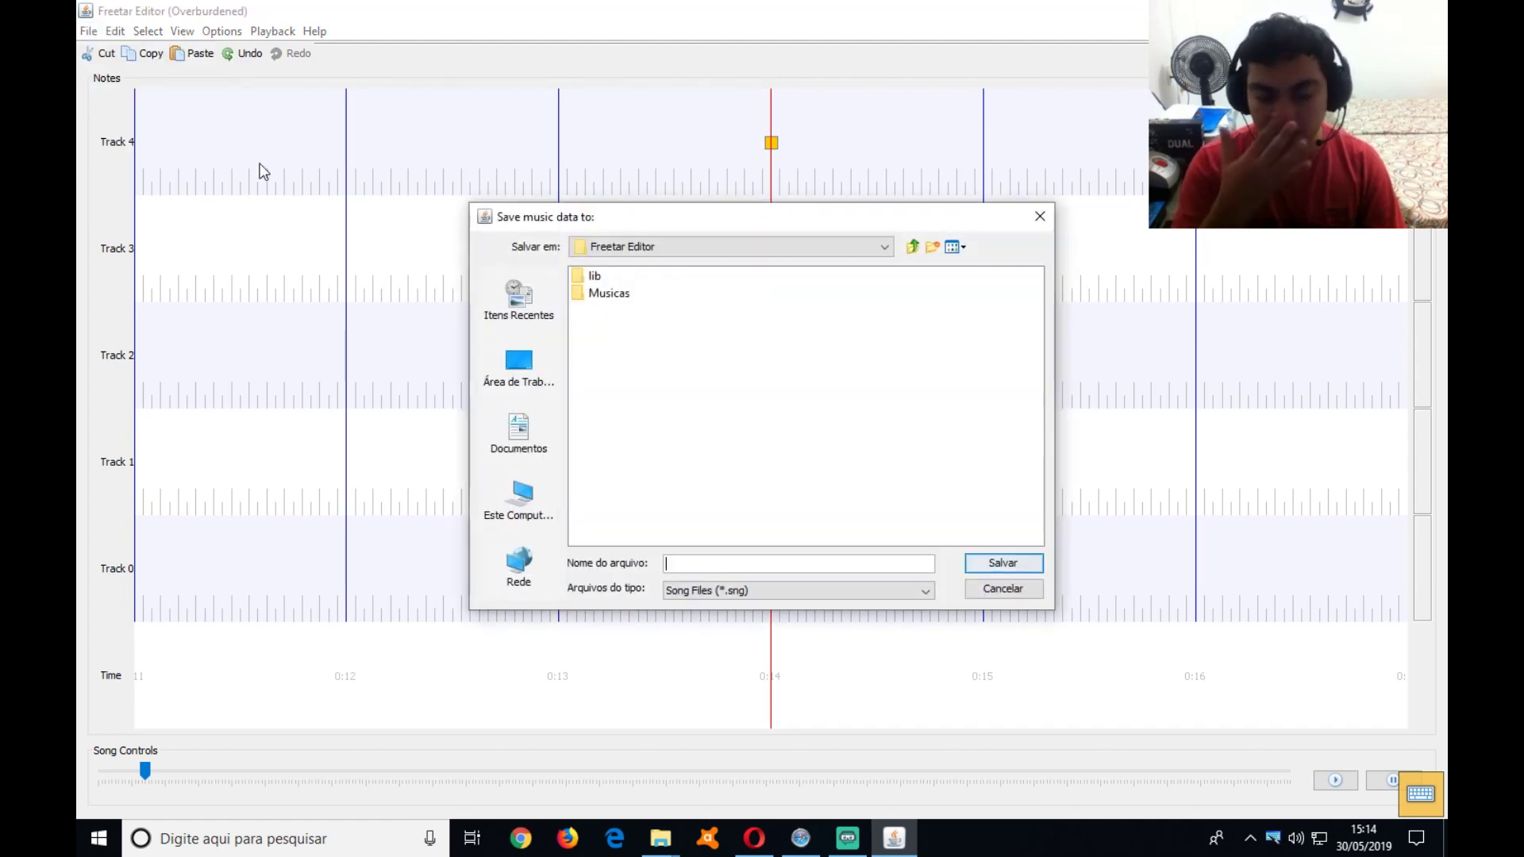
{"action": "double_click", "coordinate": [598, 294]}
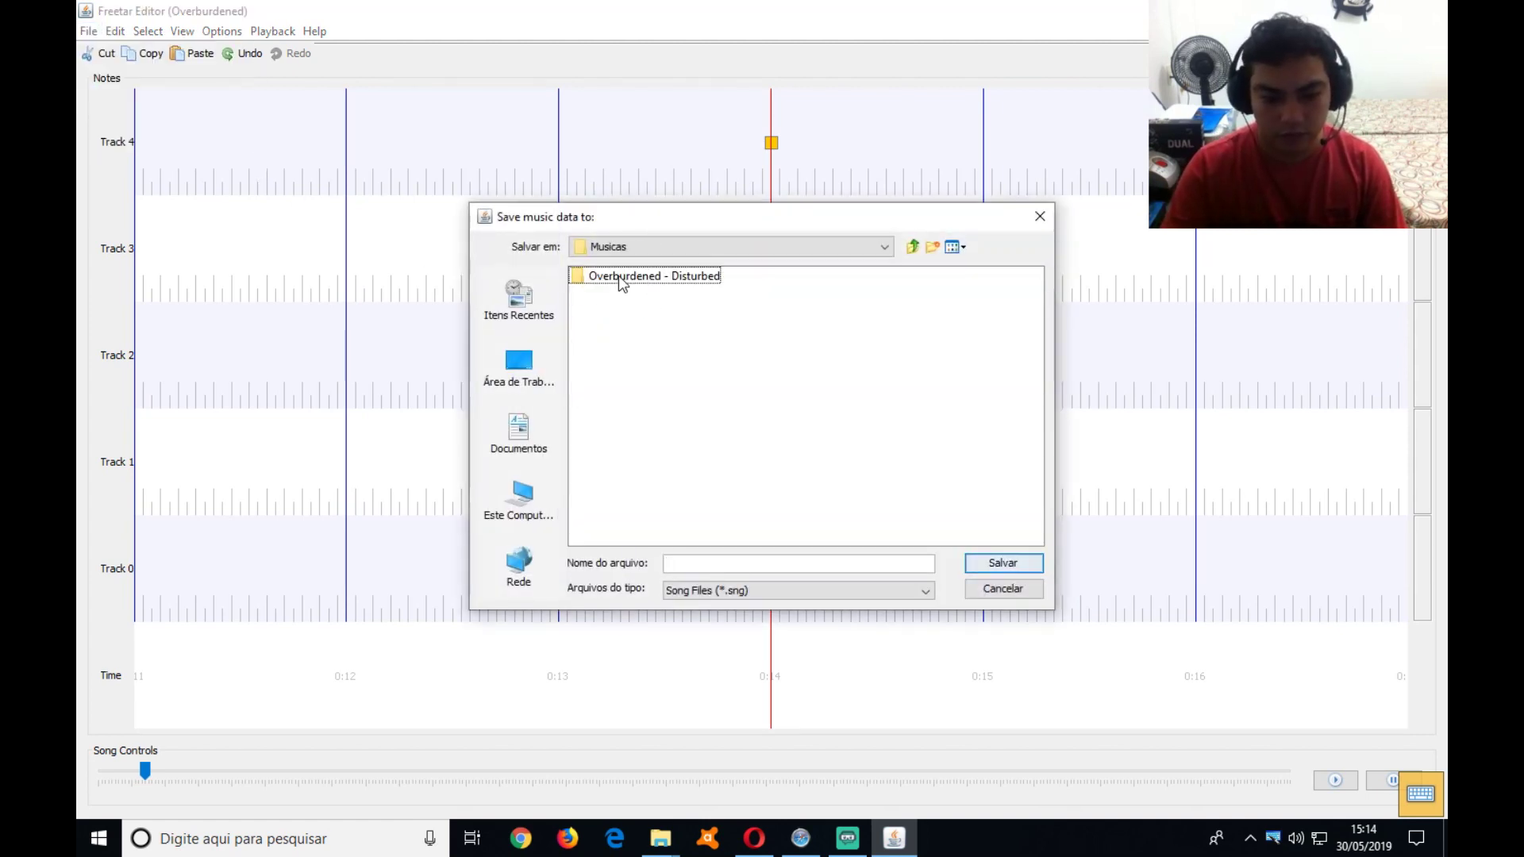
{"action": "double_click", "coordinate": [621, 275]}
{"action": "left_click", "coordinate": [718, 562]}
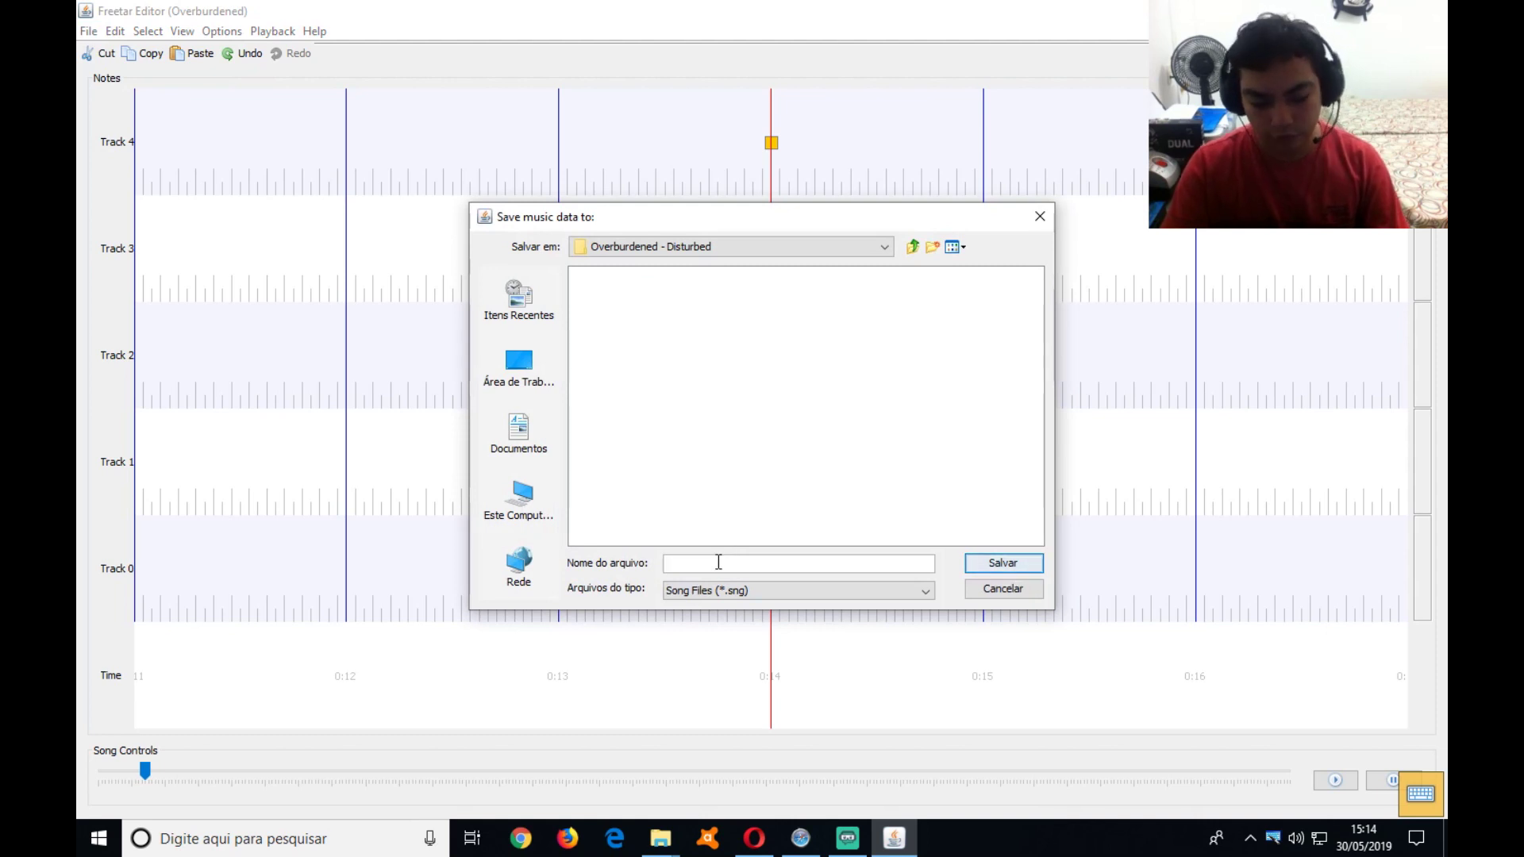
Name the song file notes and save it as a Song File (*.sng)
{"action": "type", "text": "notes"}
{"action": "key", "text": "BackSpace"}
{"action": "key", "text": "BackSpace"}
{"action": "key", "text": "BackSpace"}
{"action": "key", "text": "BackSpace"}
{"action": "key", "text": "BackSpace"}
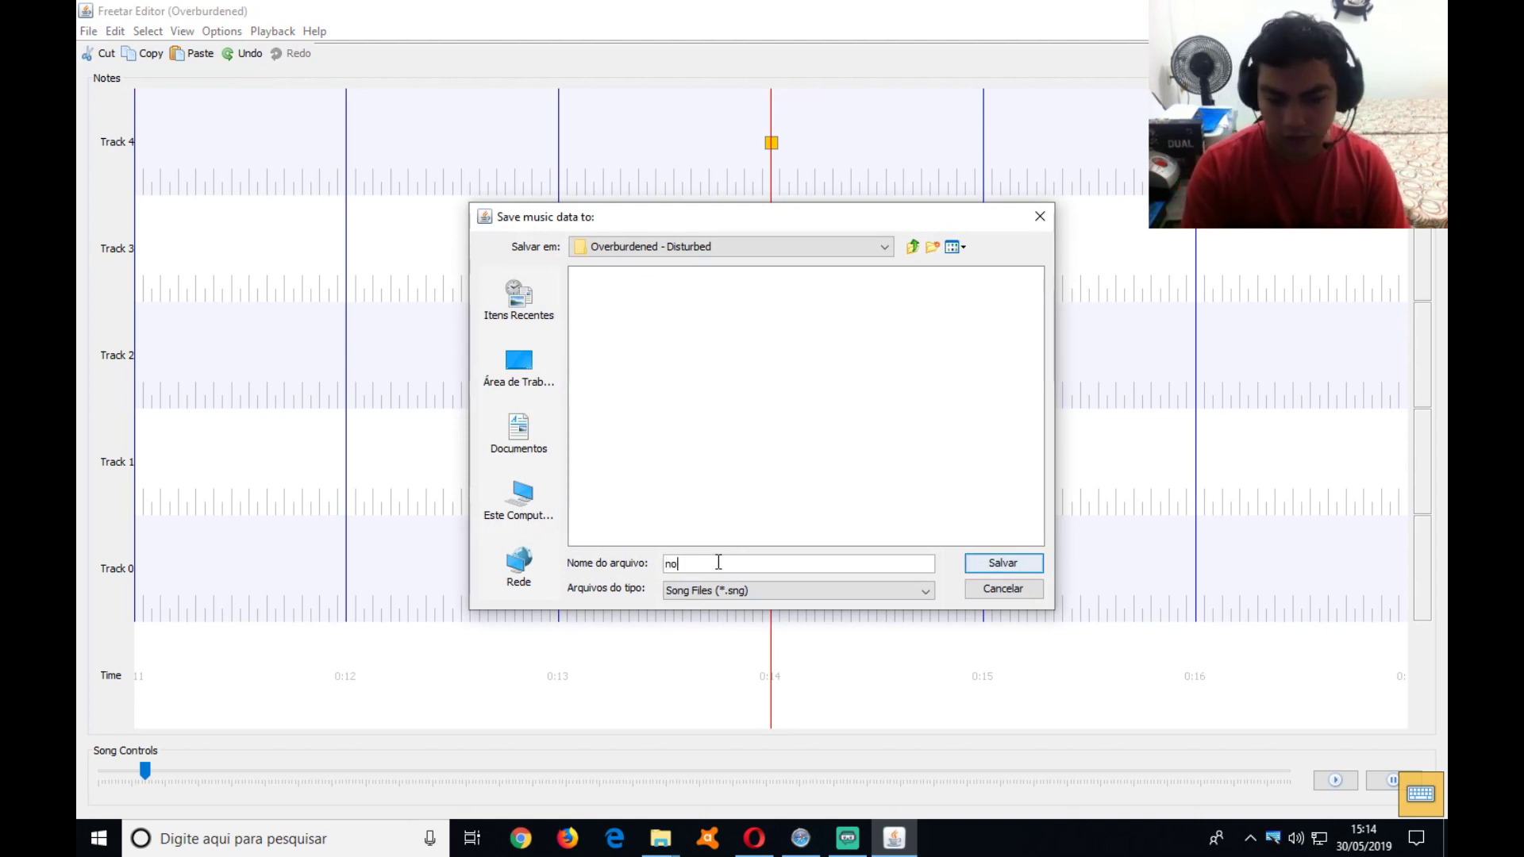
{"action": "type", "text": "musica"}
{"action": "key", "text": "BackSpace"}
{"action": "key", "text": "BackSpace"}
{"action": "key", "text": "BackSpace"}
{"action": "key", "text": "BackSpace"}
{"action": "key", "text": "BackSpace"}
{"action": "key", "text": "BackSpace"}
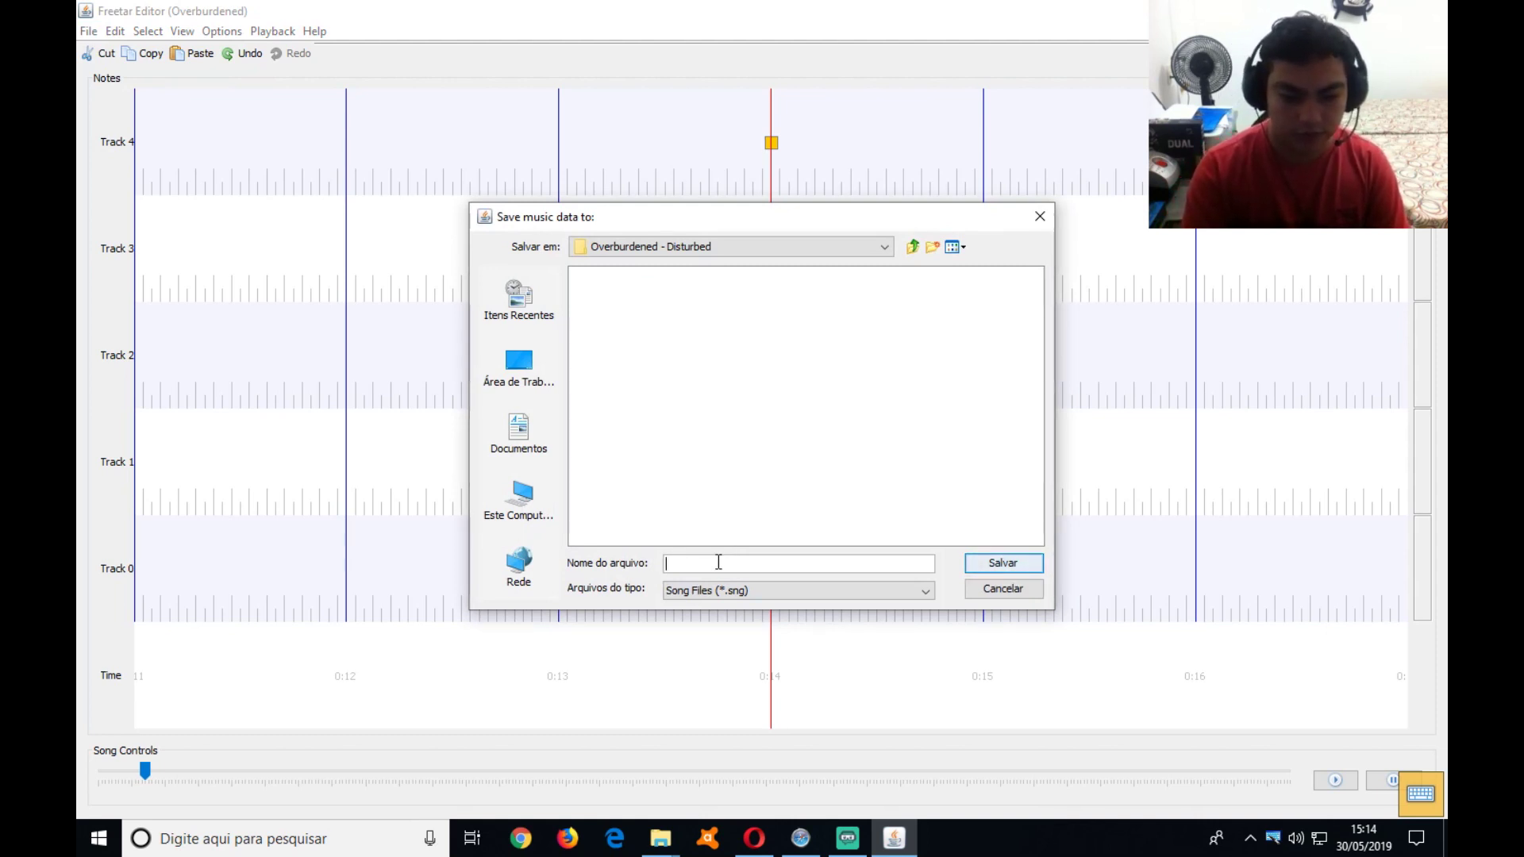
{"action": "type", "text": "notes"}
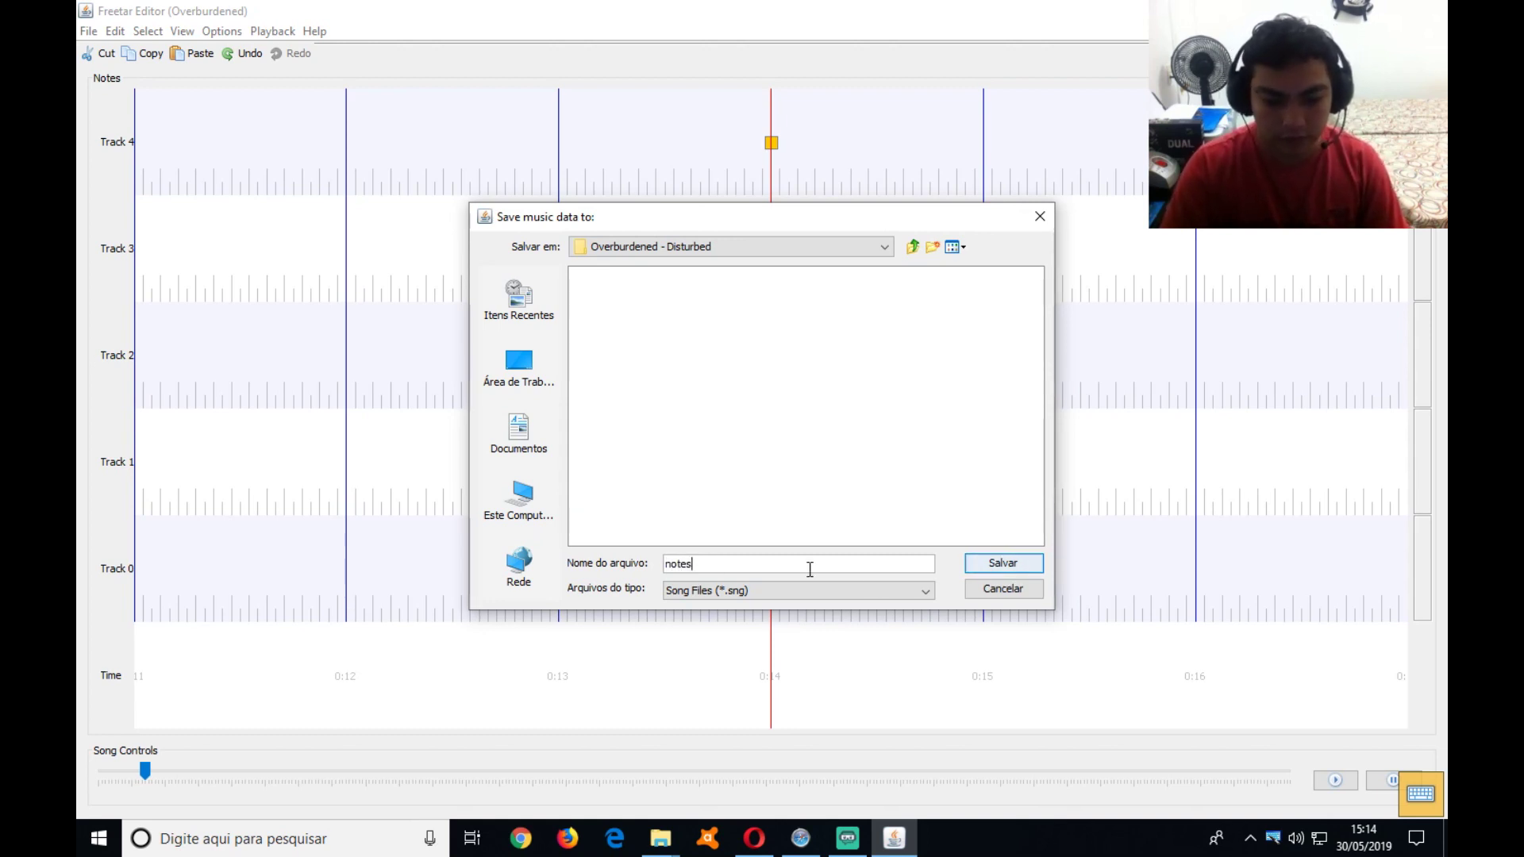
{"action": "left_click", "coordinate": [1020, 563]}
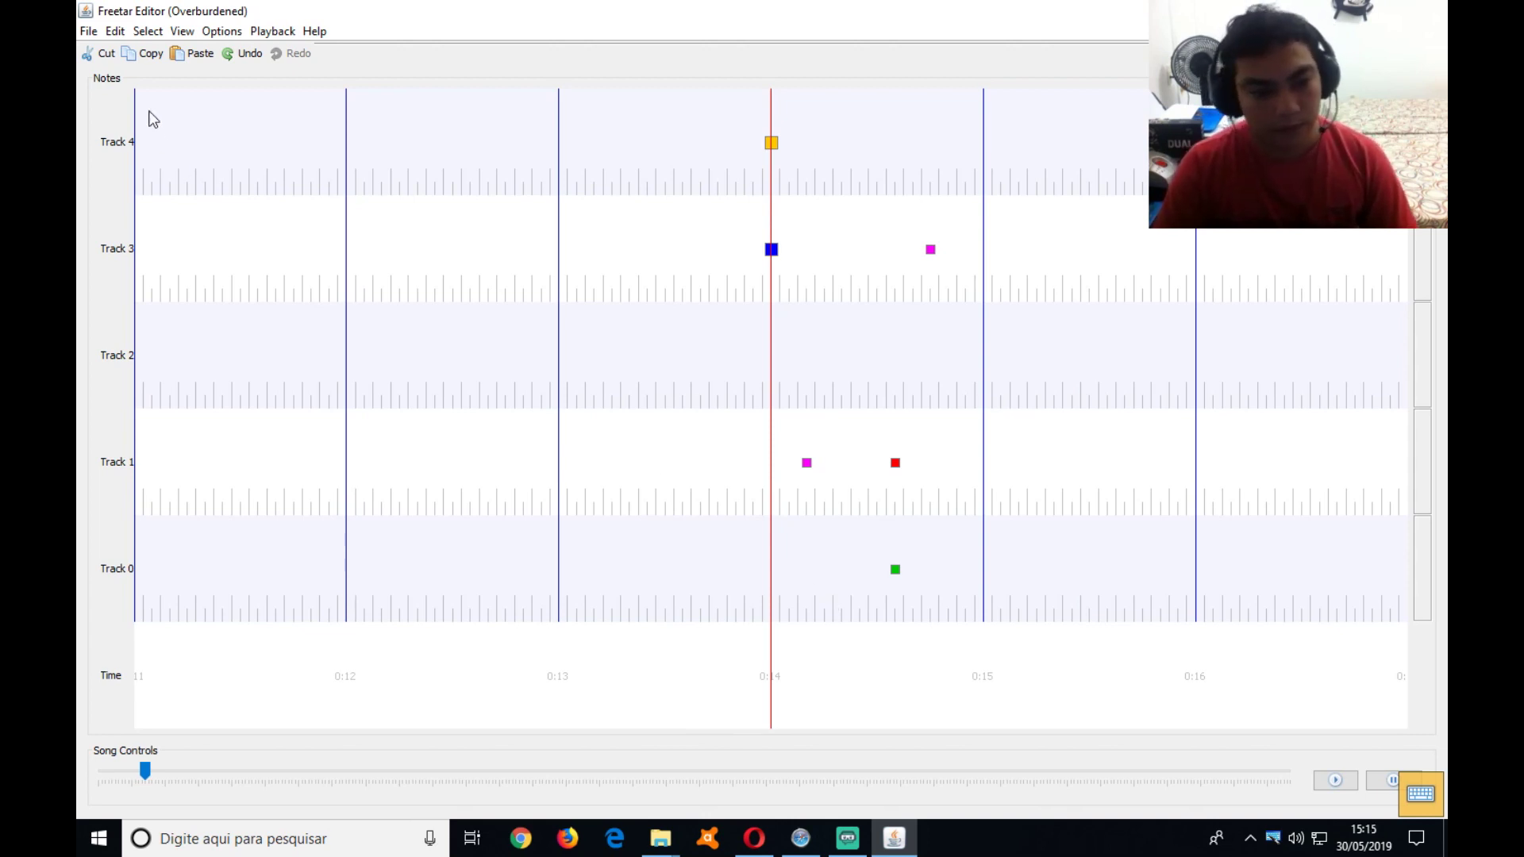
{"action": "left_click", "coordinate": [257, 36]}
{"action": "mouse_move", "coordinate": [238, 37]}
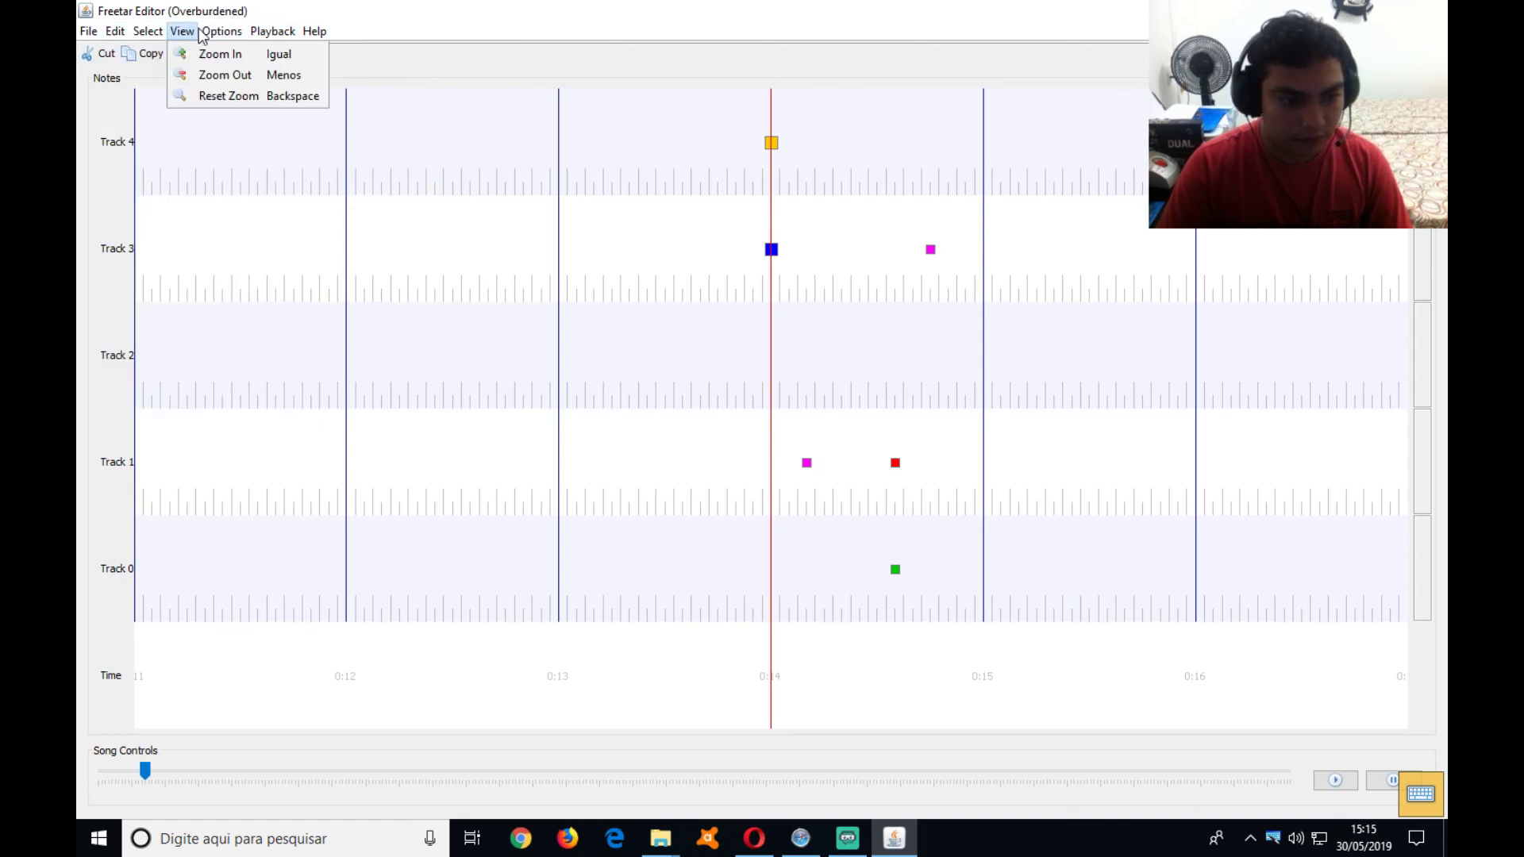
{"action": "left_click", "coordinate": [293, 73]}
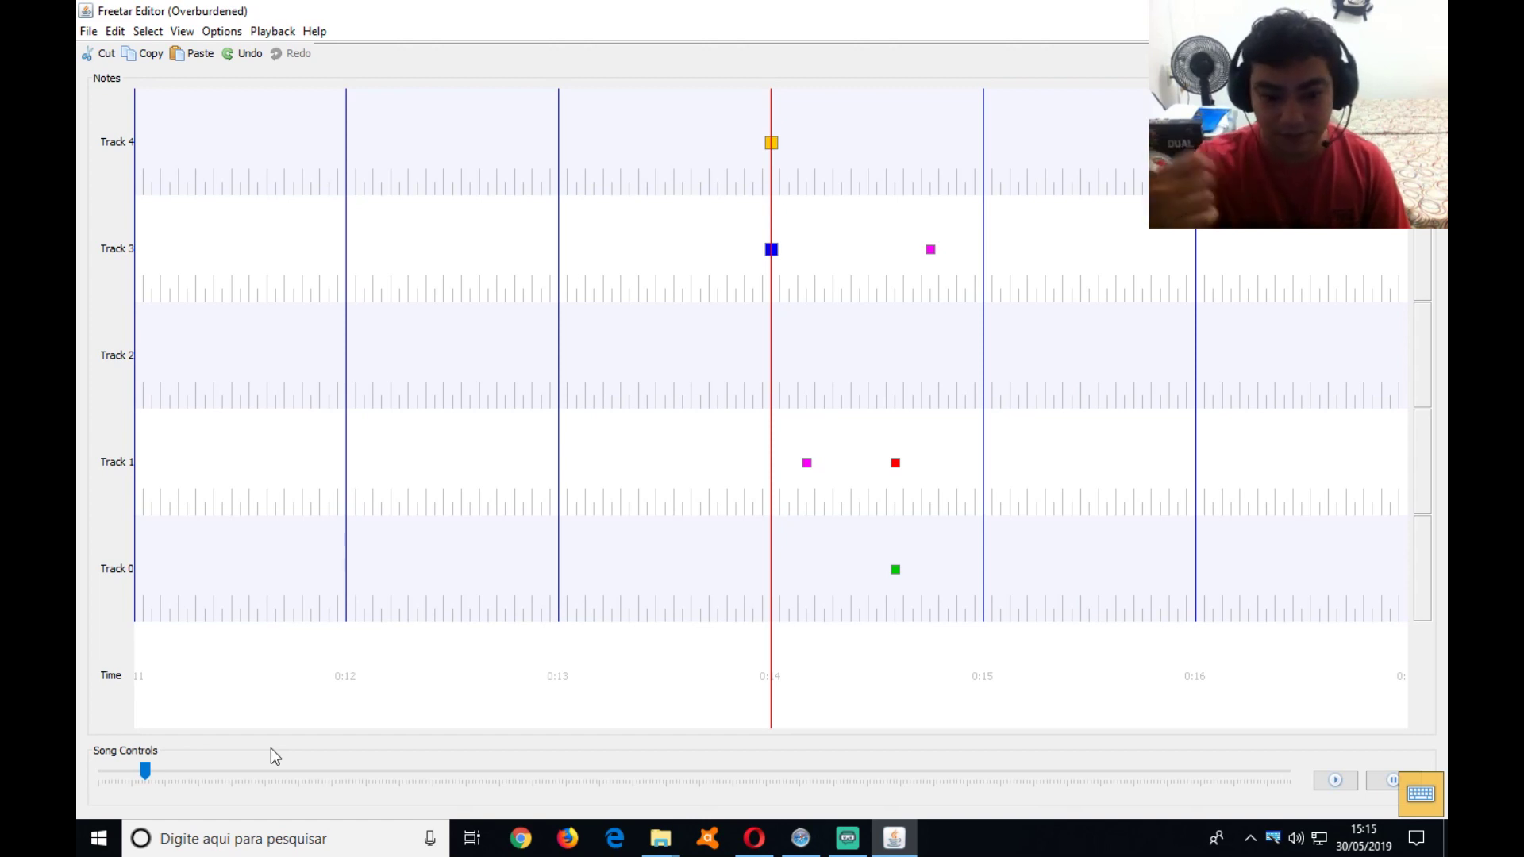
Play the song on from 0:14 past the edited notes, using pause to stop and resume playback
{"action": "left_click", "coordinate": [1385, 780]}
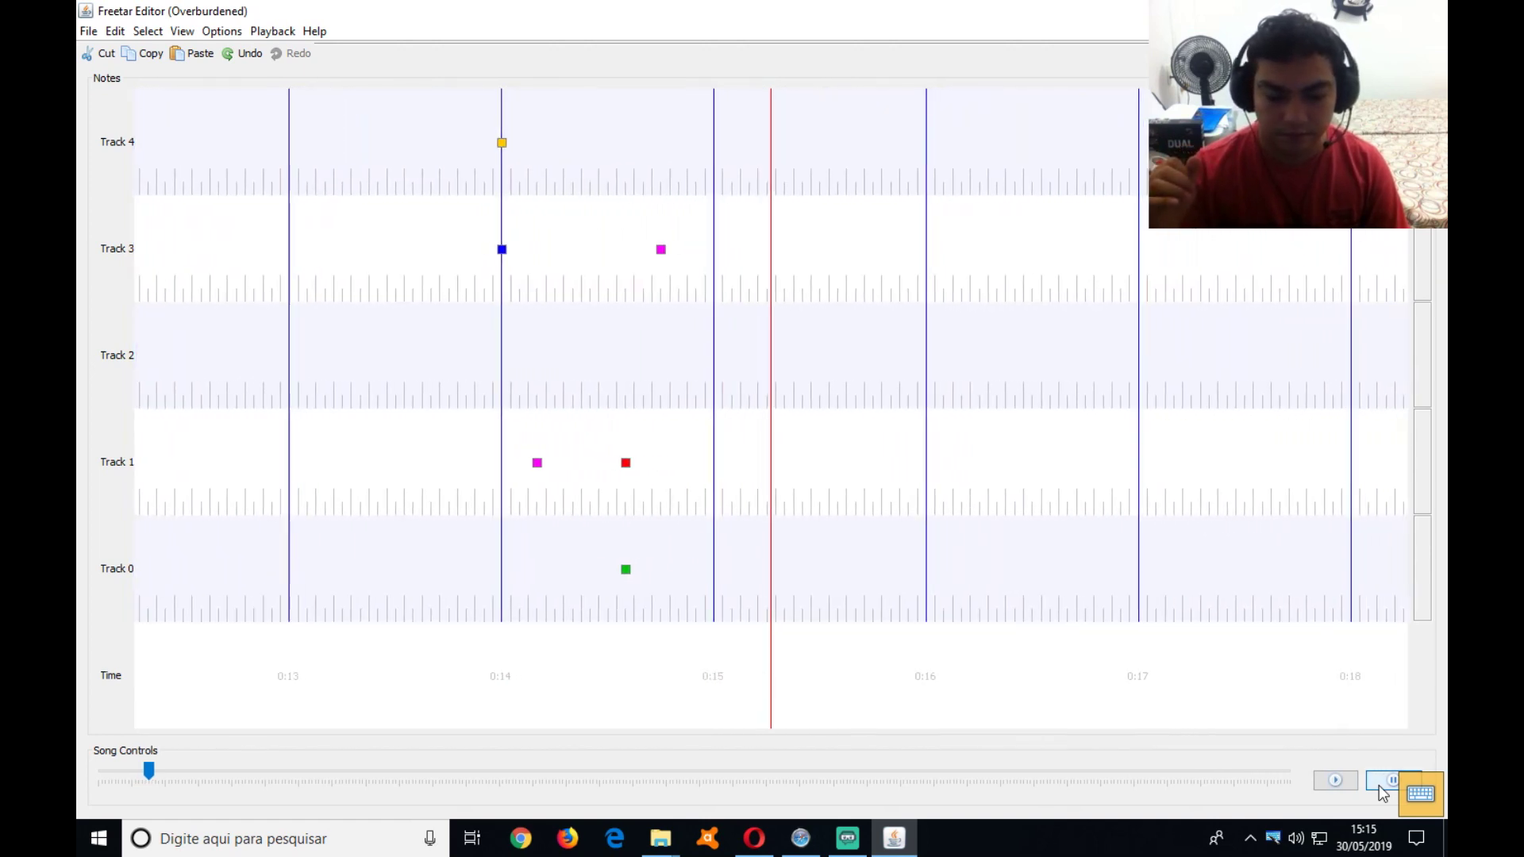
{"action": "left_click", "coordinate": [1385, 782]}
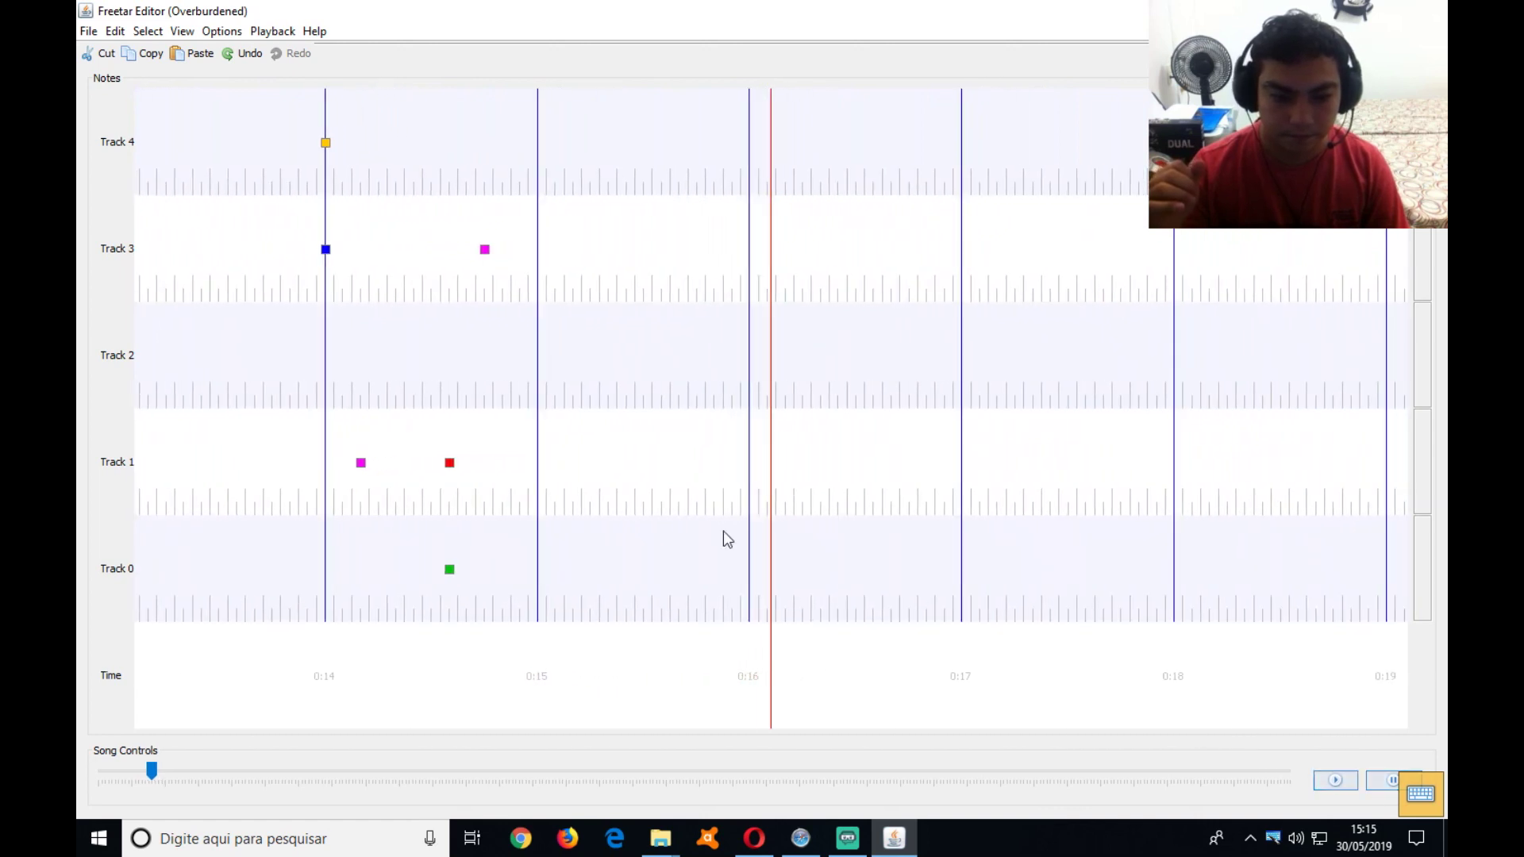
{"action": "left_click", "coordinate": [272, 30]}
{"action": "left_click", "coordinate": [290, 57]}
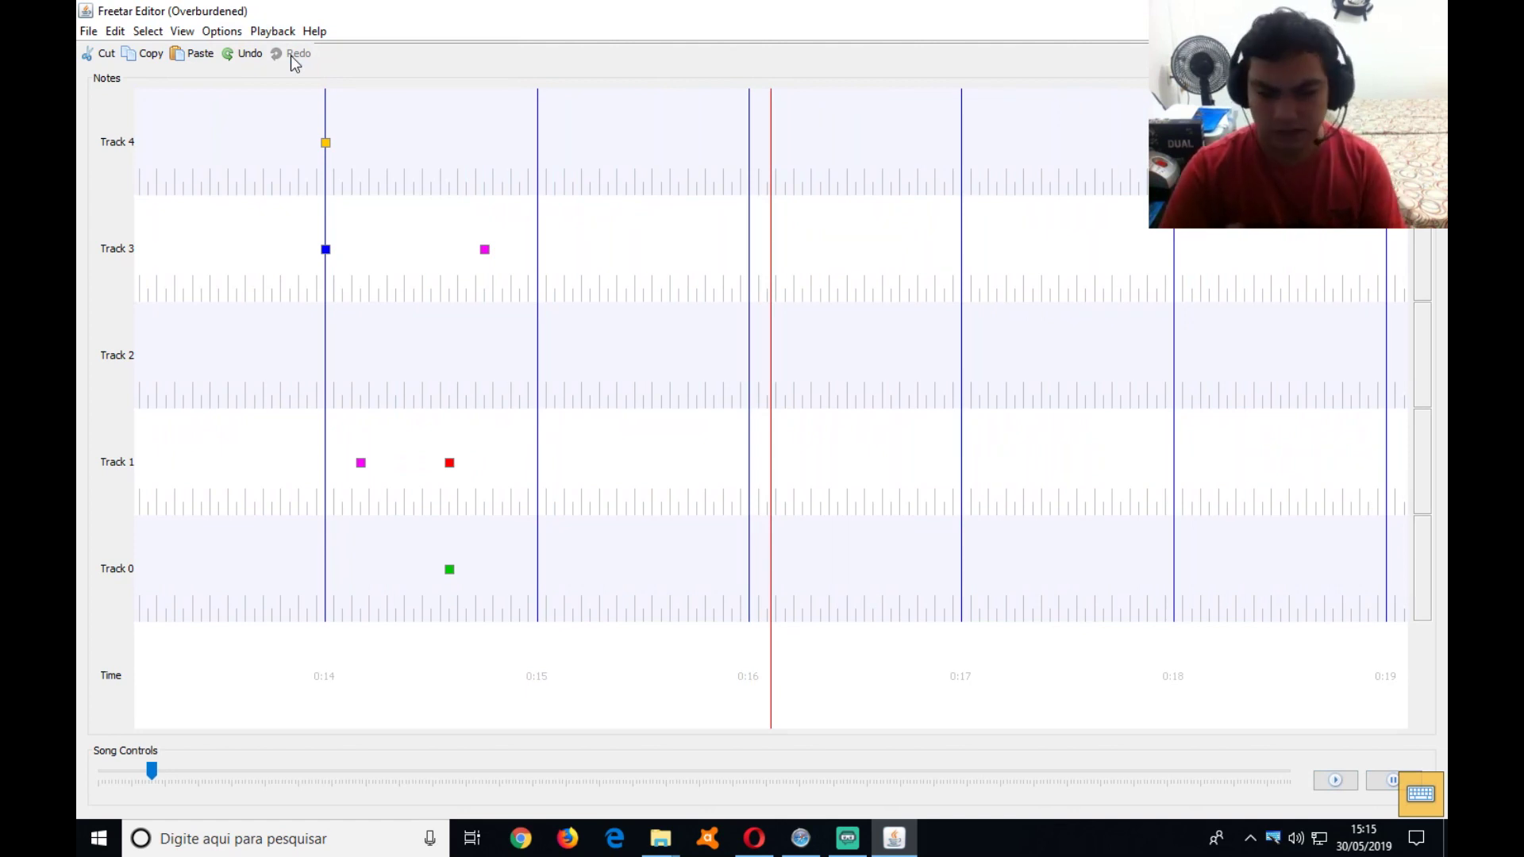
{"action": "left_click", "coordinate": [88, 31]}
{"action": "left_click", "coordinate": [130, 94]}
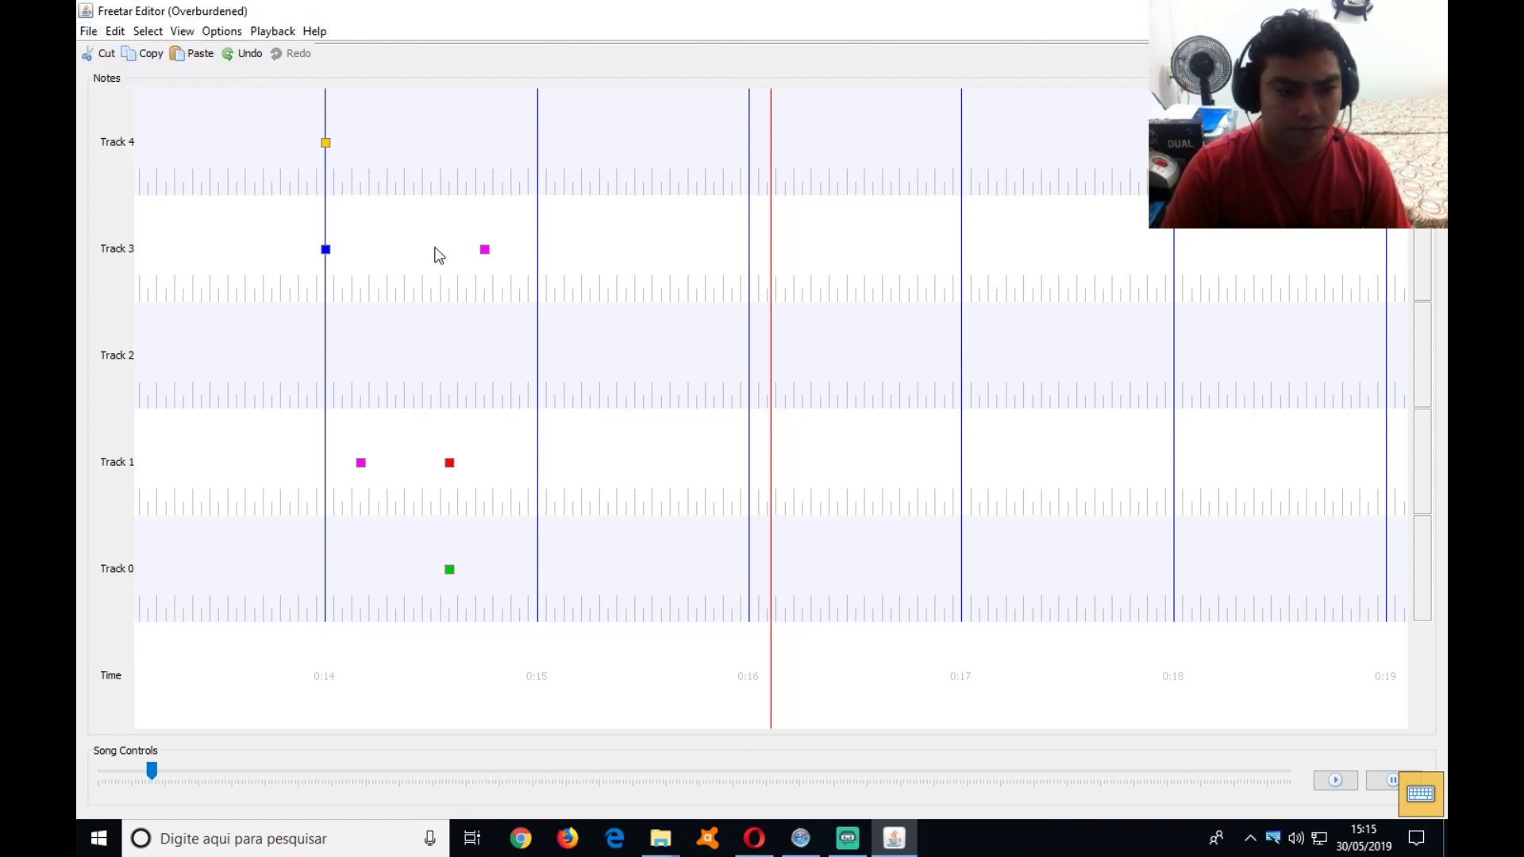
Move the playback position back to 0:15 and delete all the notes between 0:14 and 0:15
{"action": "left_click", "coordinate": [152, 774]}
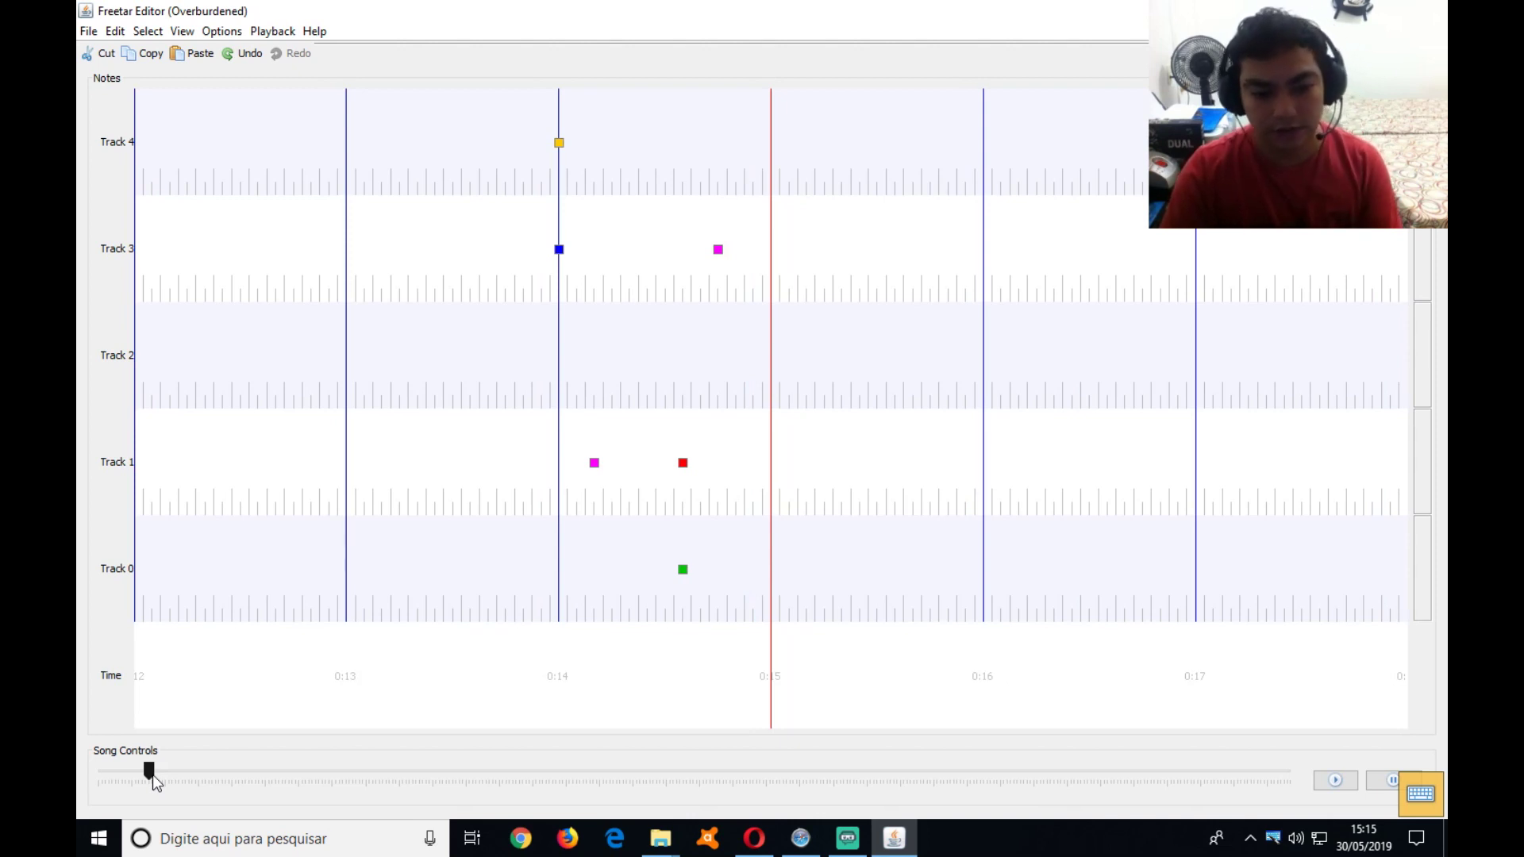
{"action": "left_click", "coordinate": [559, 144]}
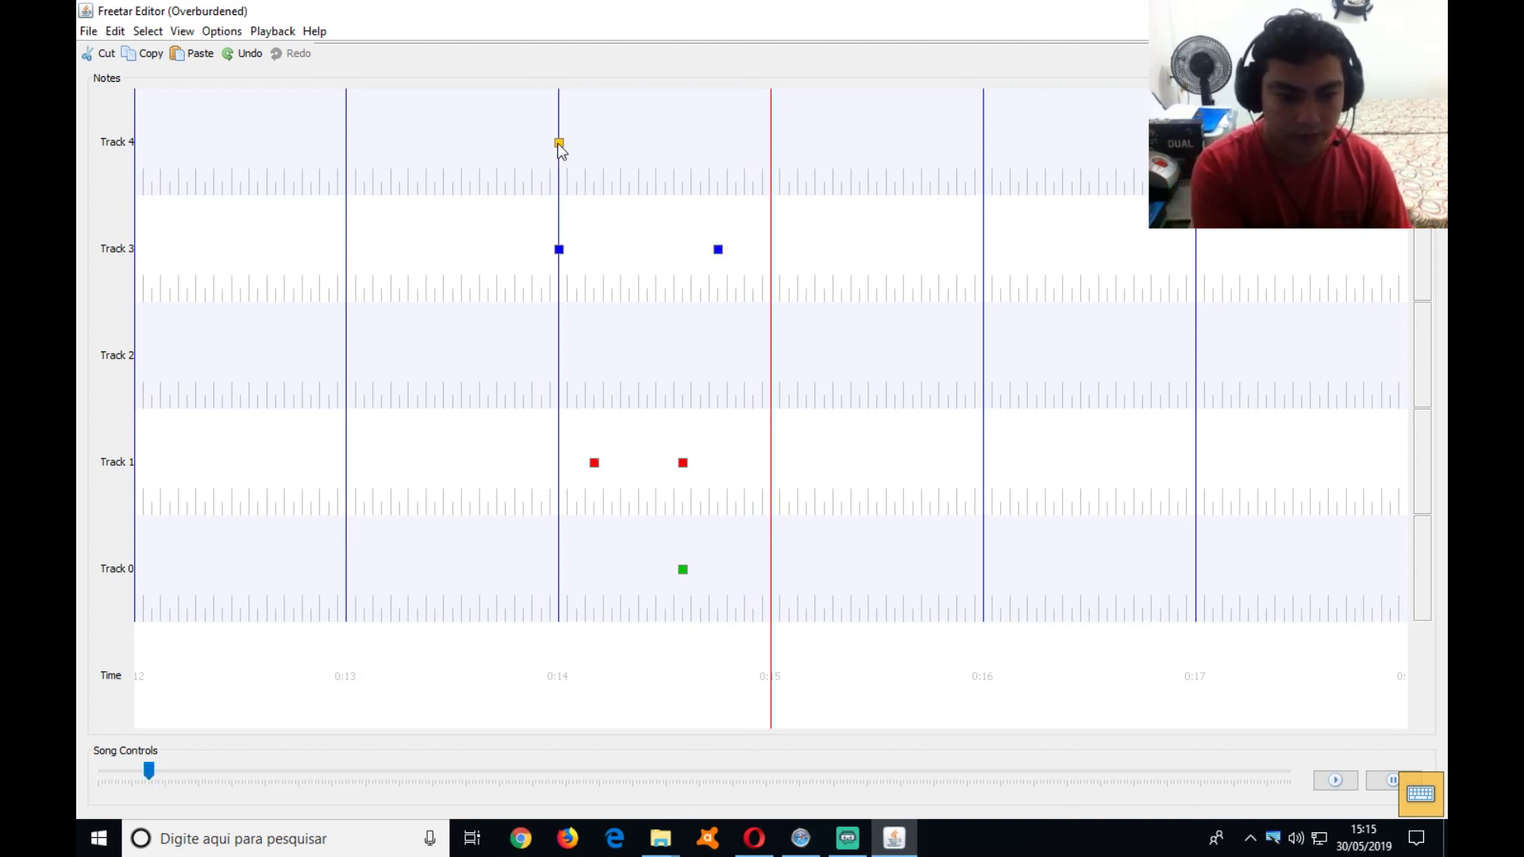
{"action": "left_click", "coordinate": [683, 569], "text": "shift"}
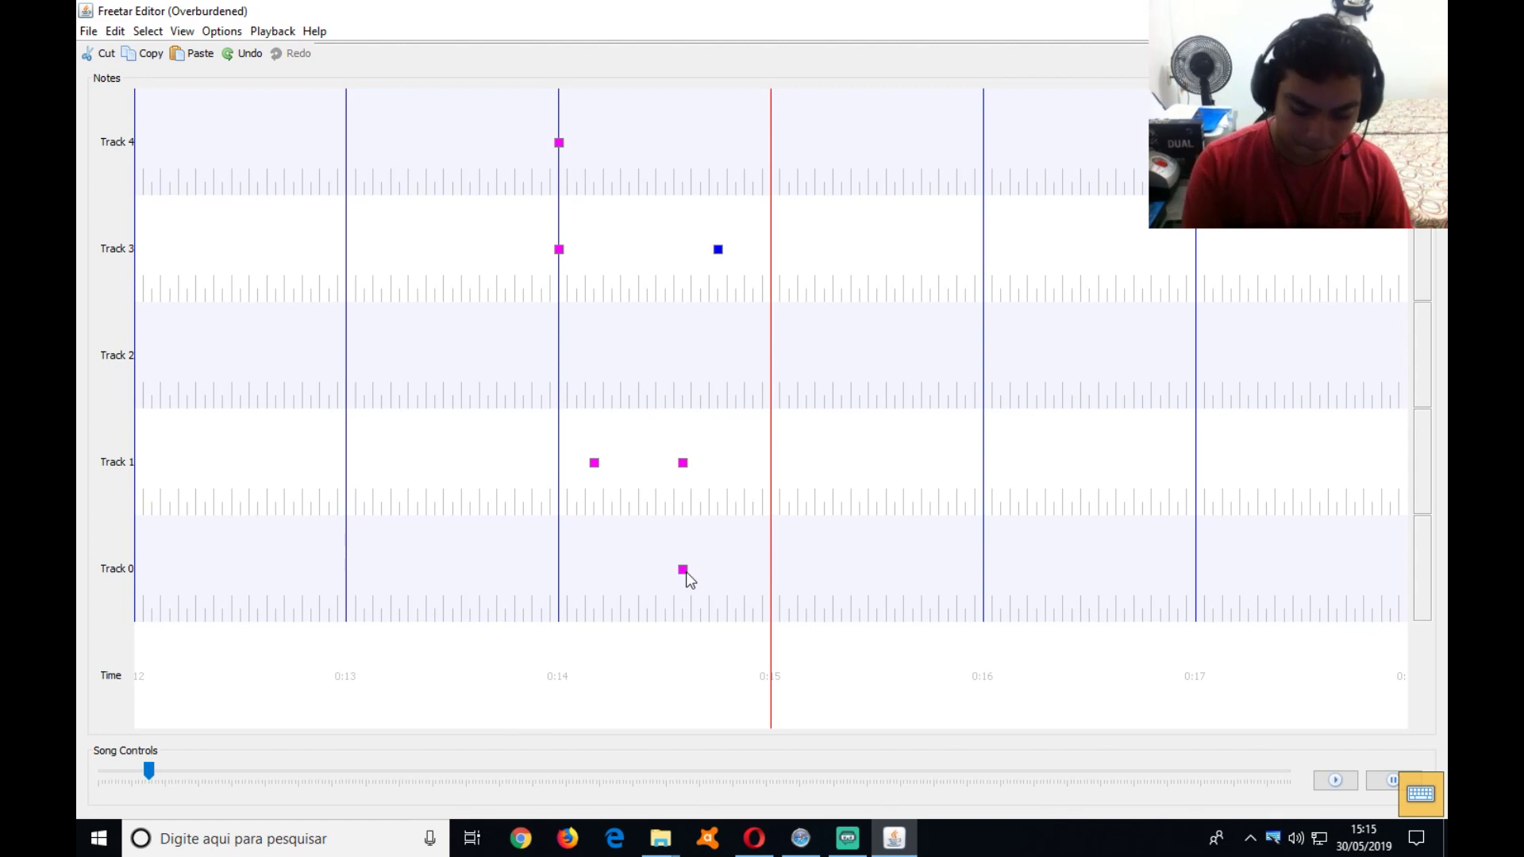
{"action": "key", "text": "Delete"}
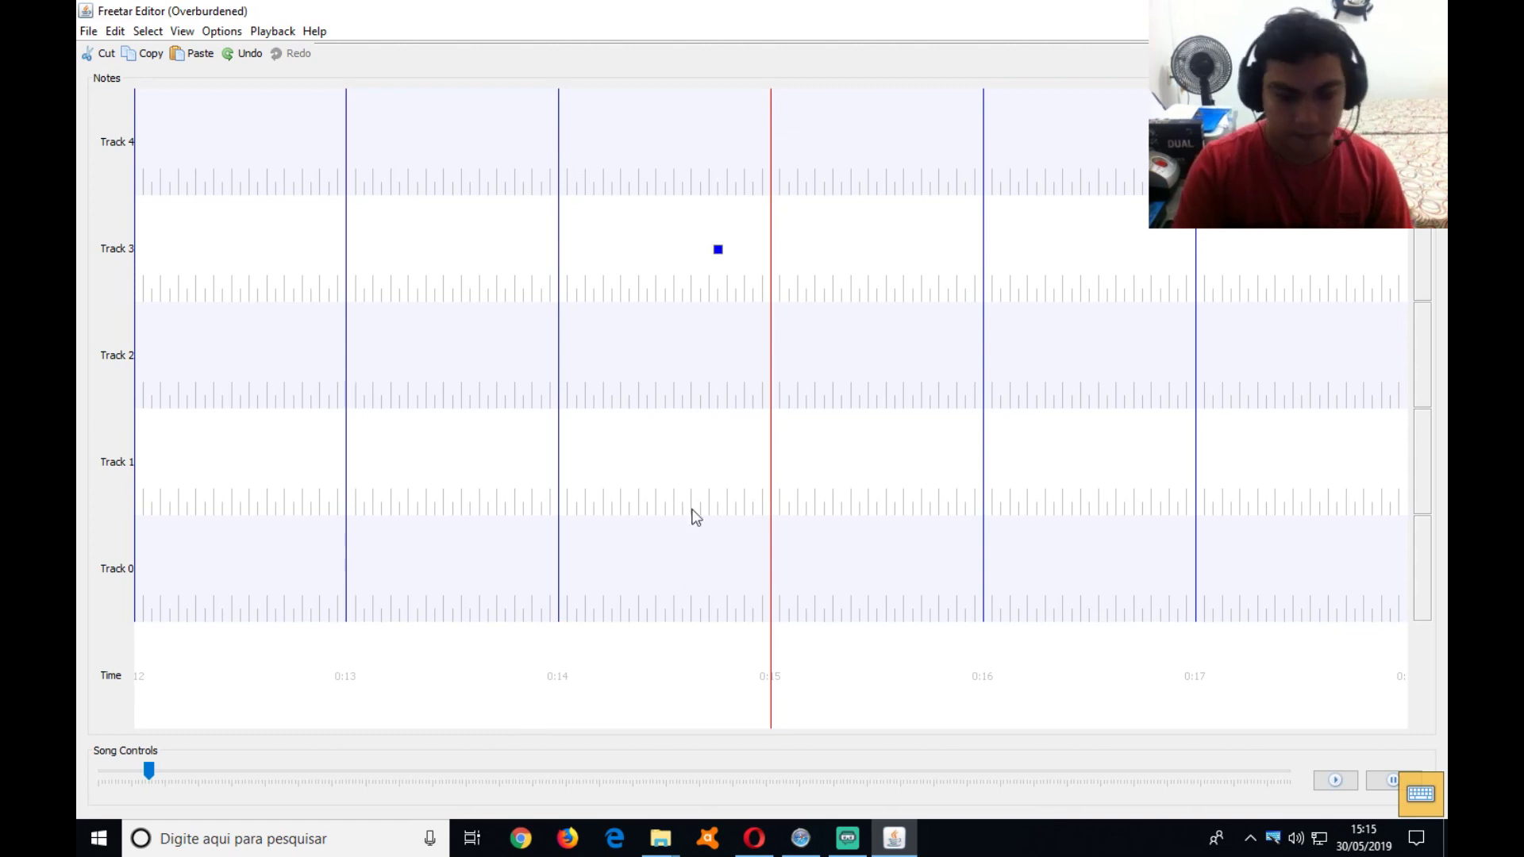
{"action": "left_click", "coordinate": [718, 250]}
{"action": "key", "text": "Delete"}
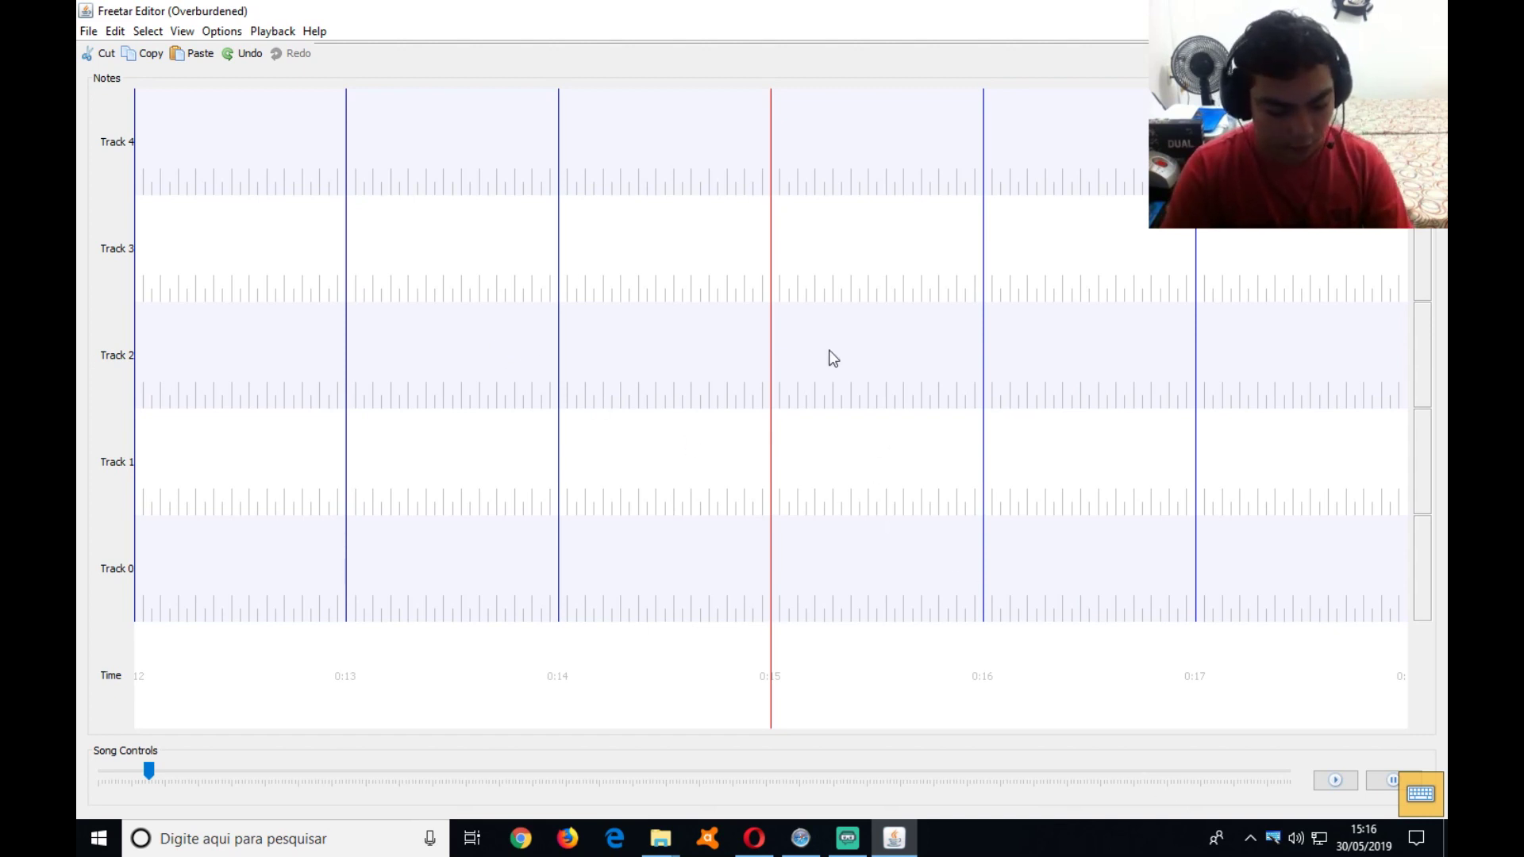
Insert notes on tracks 0 and 1 at the 0:15 mark and remove both again
{"action": "key", "text": "1"}
{"action": "key", "text": "2"}
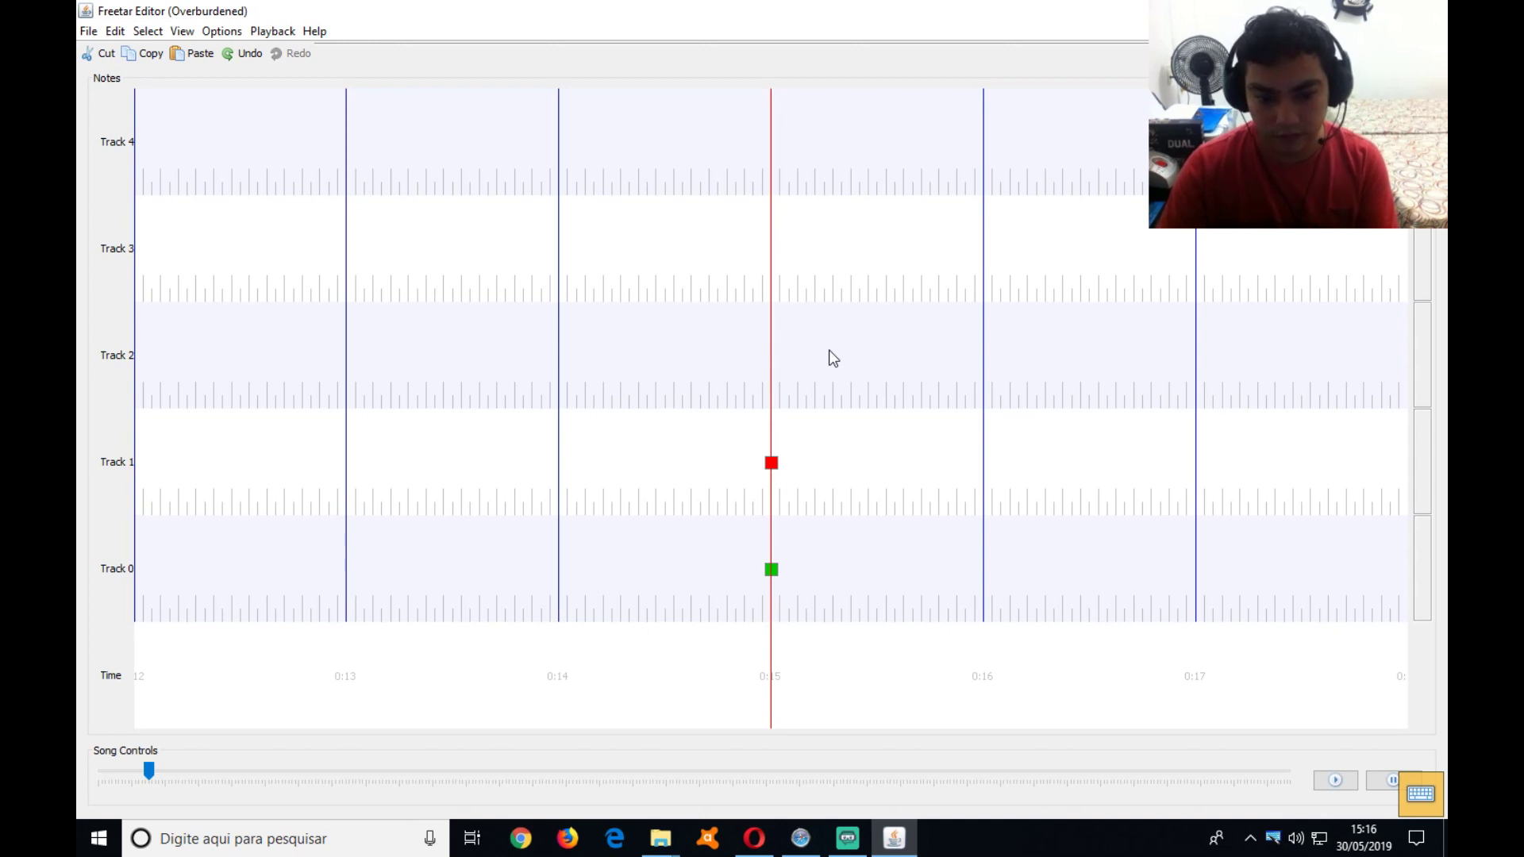
{"action": "key", "text": "1"}
{"action": "key", "text": "2"}
Insert a chord of notes on tracks 3, 4, 0 and 1 at the 0:15 mark
{"action": "key", "text": "4"}
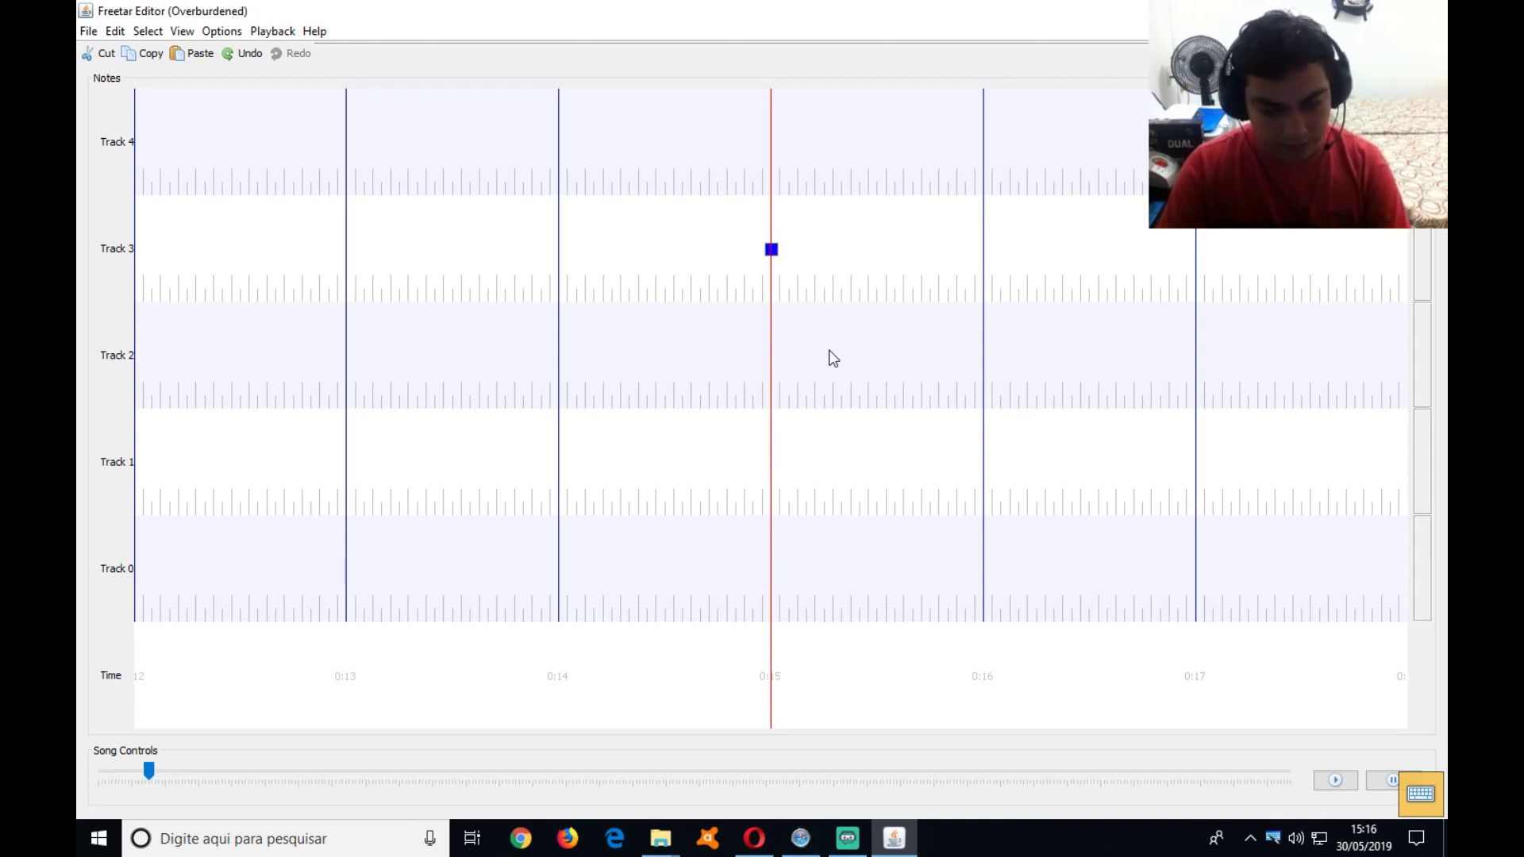
{"action": "key", "text": "5"}
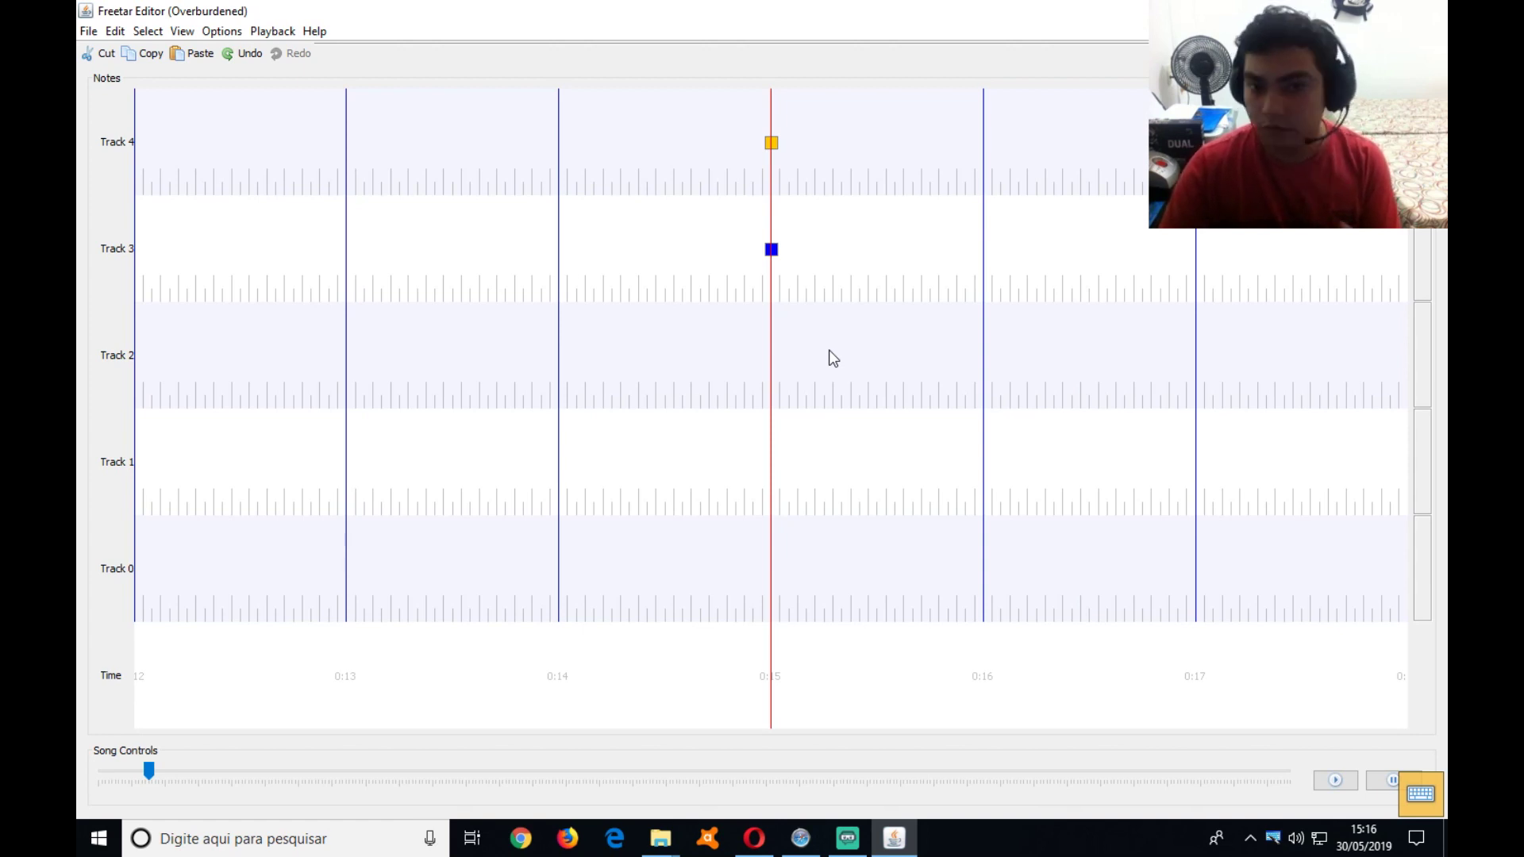
{"action": "key", "text": "1"}
{"action": "key", "text": "2"}
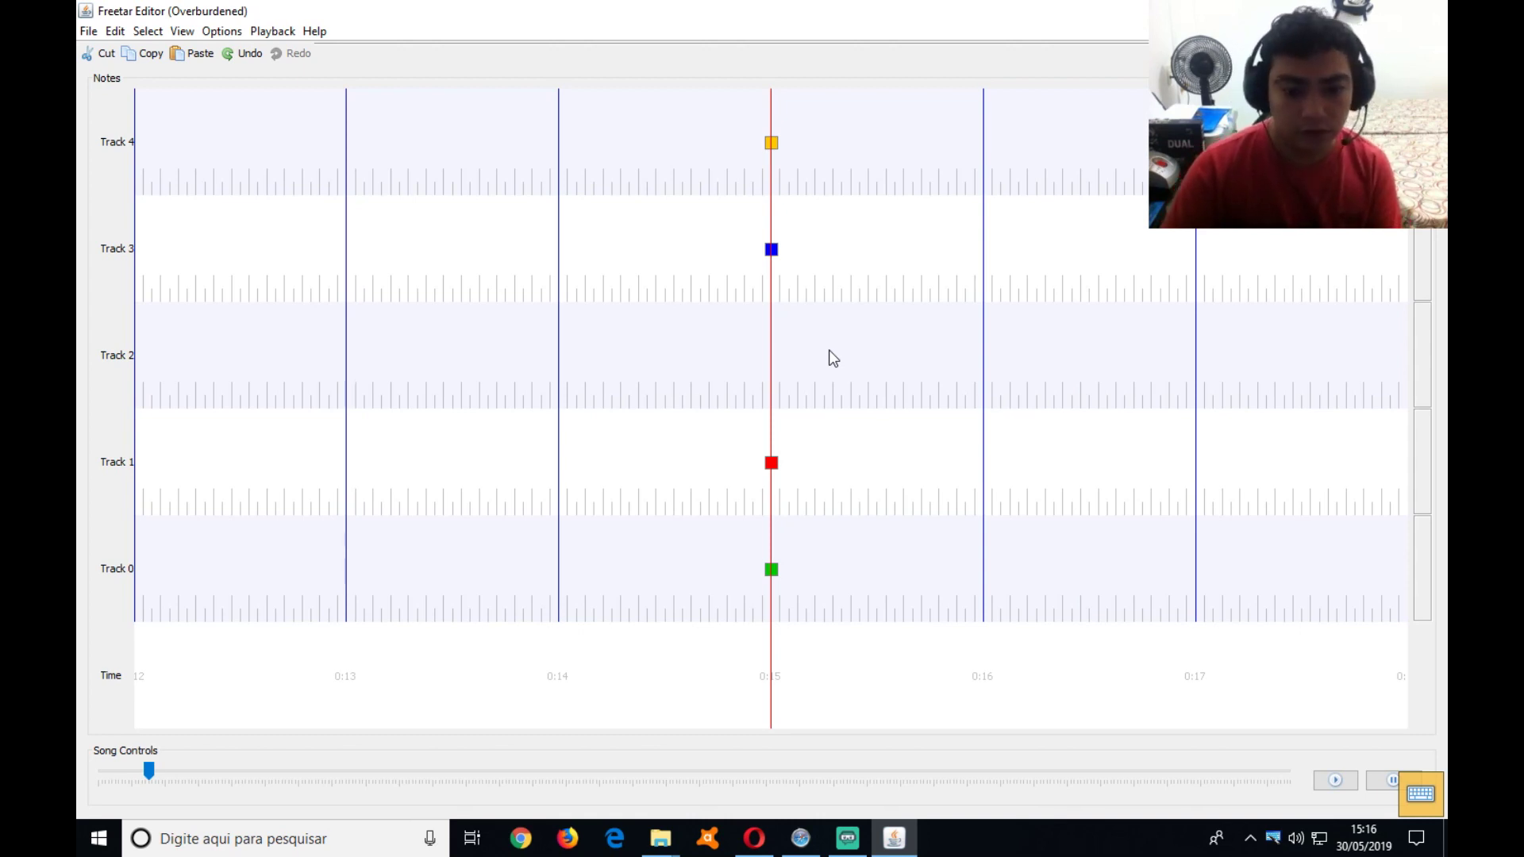
Remove the four notes on tracks 0, 1, 3 and 4 at the 0:15 mark
{"action": "key", "text": "1"}
{"action": "key", "text": "2"}
{"action": "key", "text": "4"}
{"action": "key", "text": "5"}
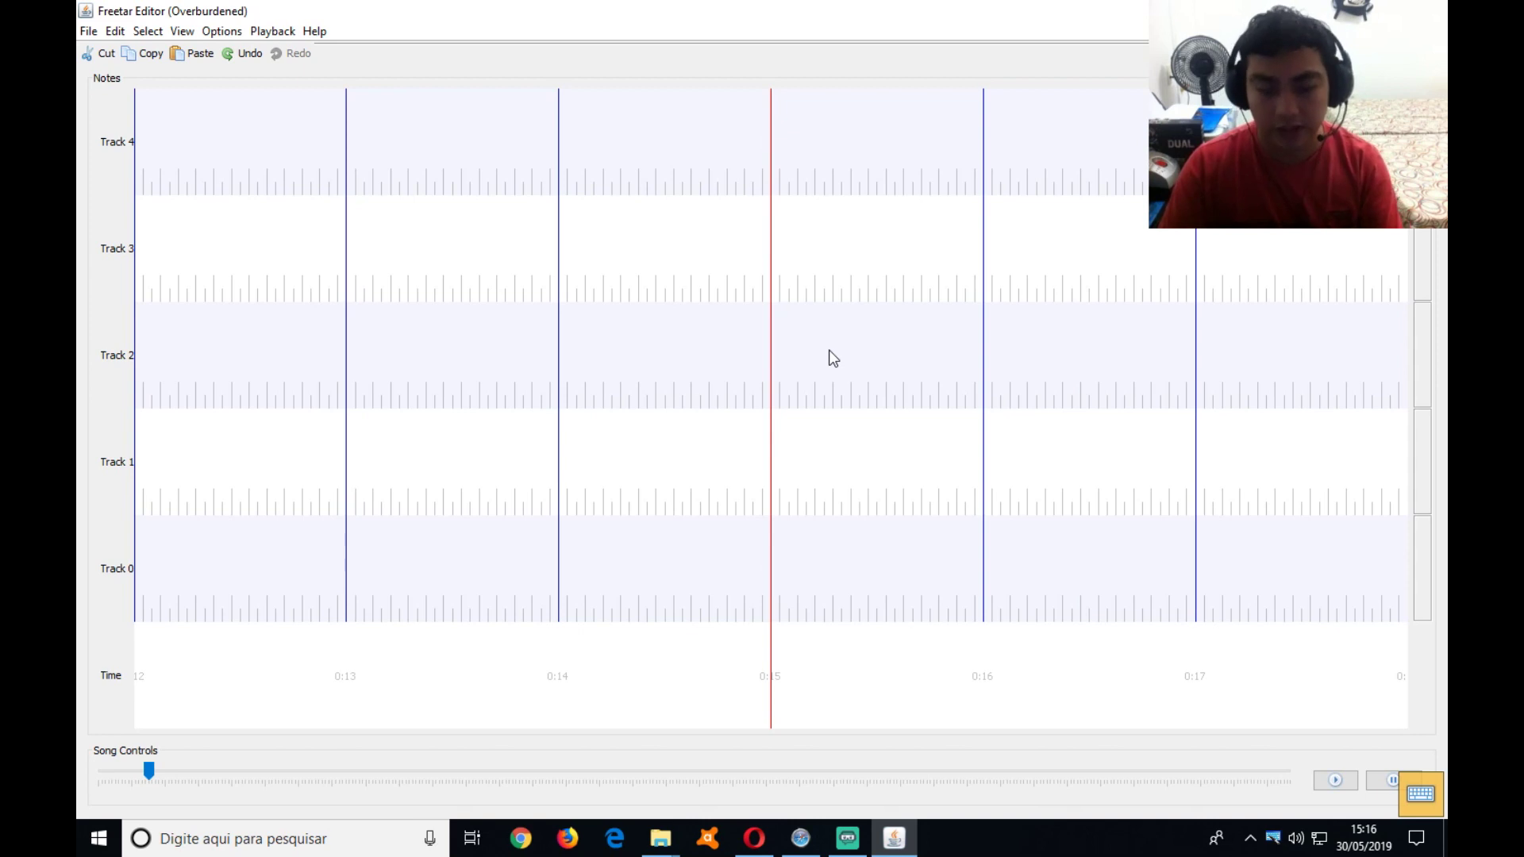
Insert notes on tracks 4 and 3 at the 0:15 mark and remove them in the same order
{"action": "key", "text": "5"}
{"action": "key", "text": "4"}
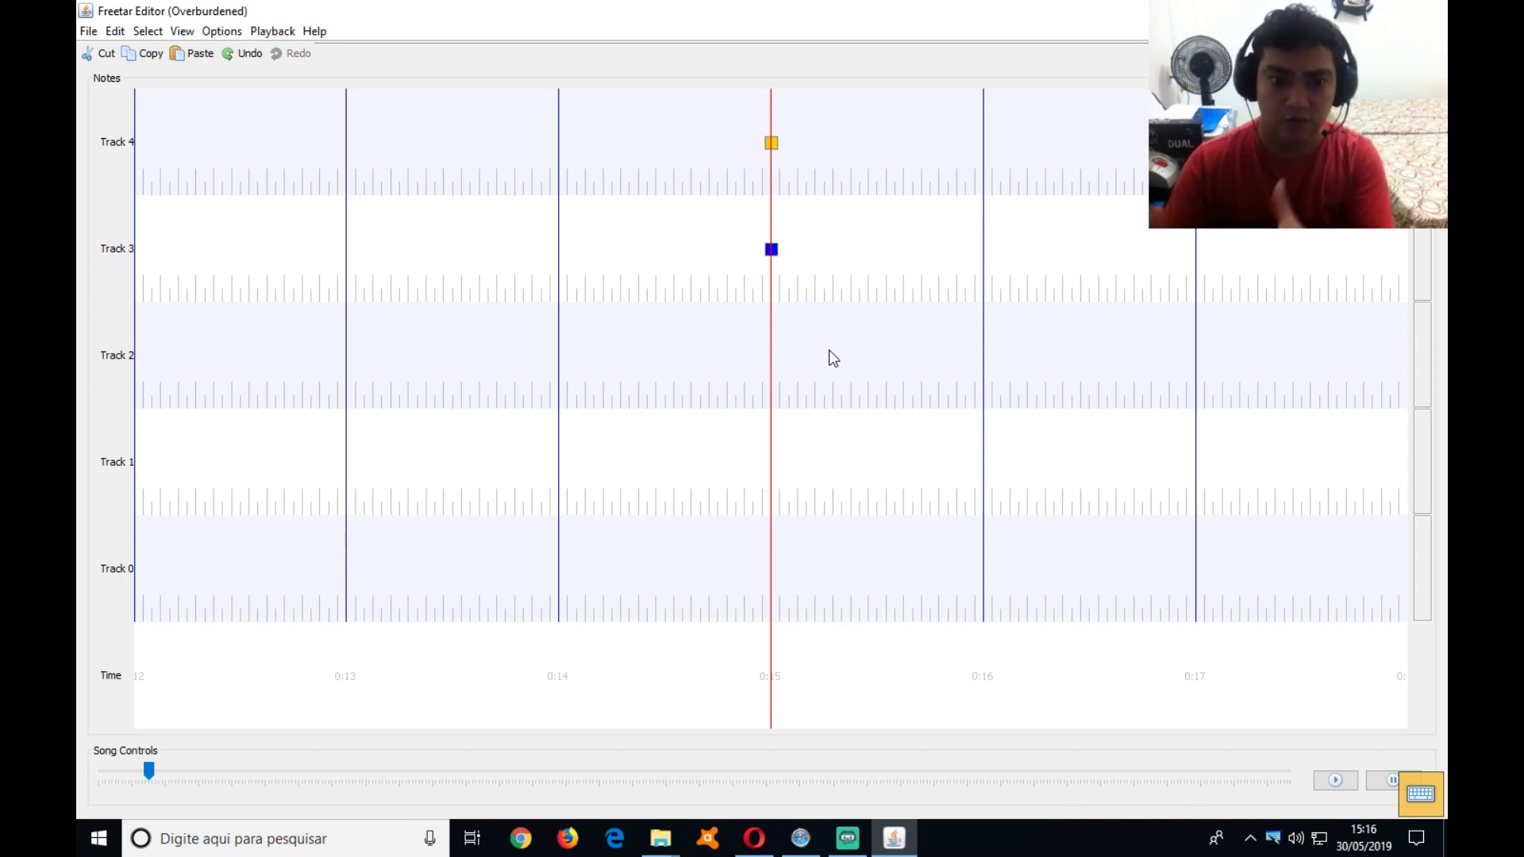
{"action": "key", "text": "5"}
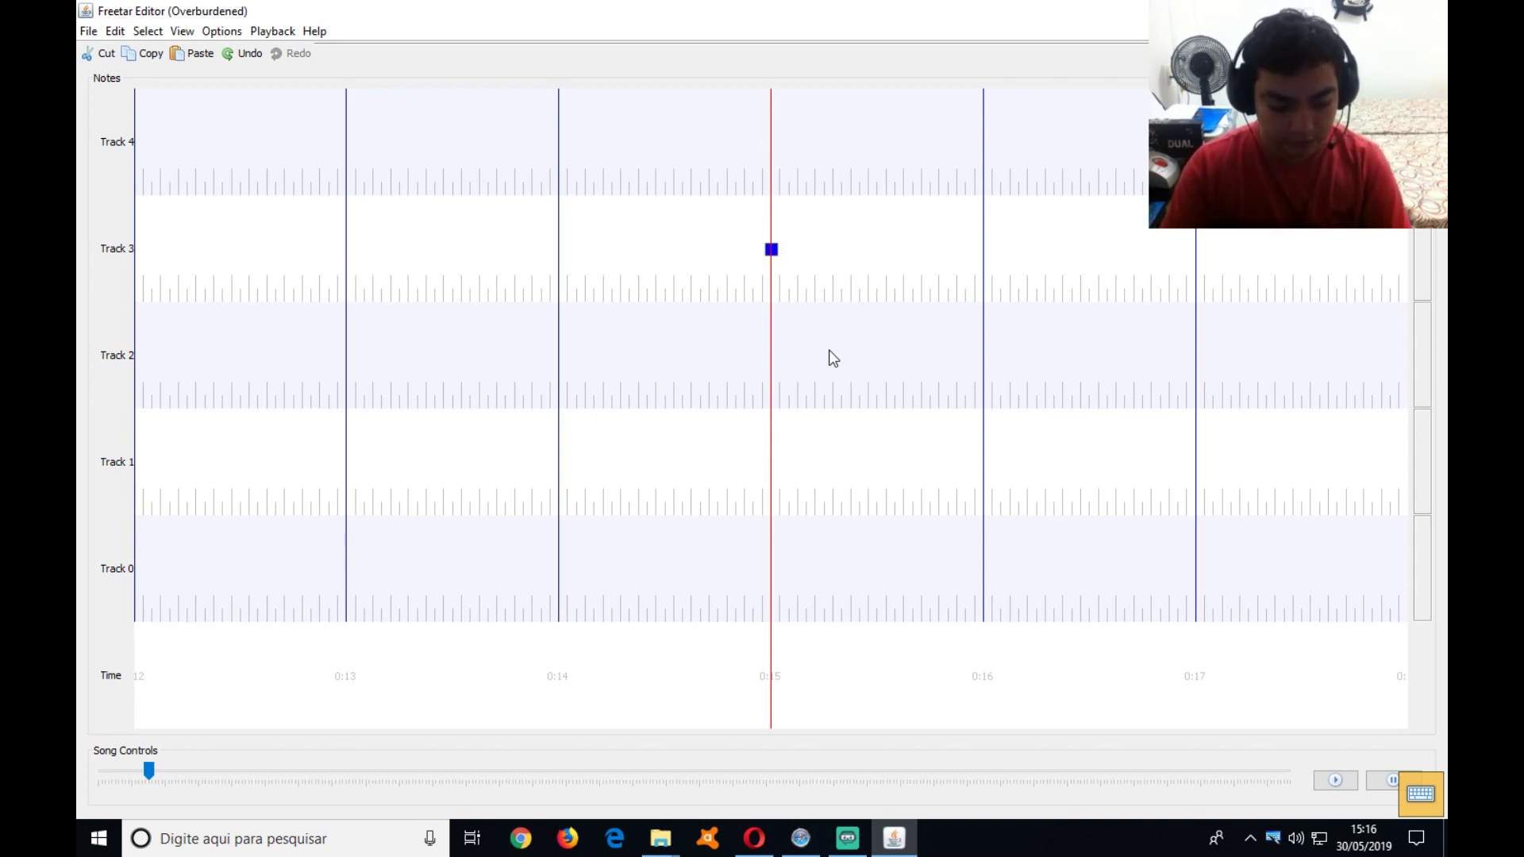
{"action": "key", "text": "4"}
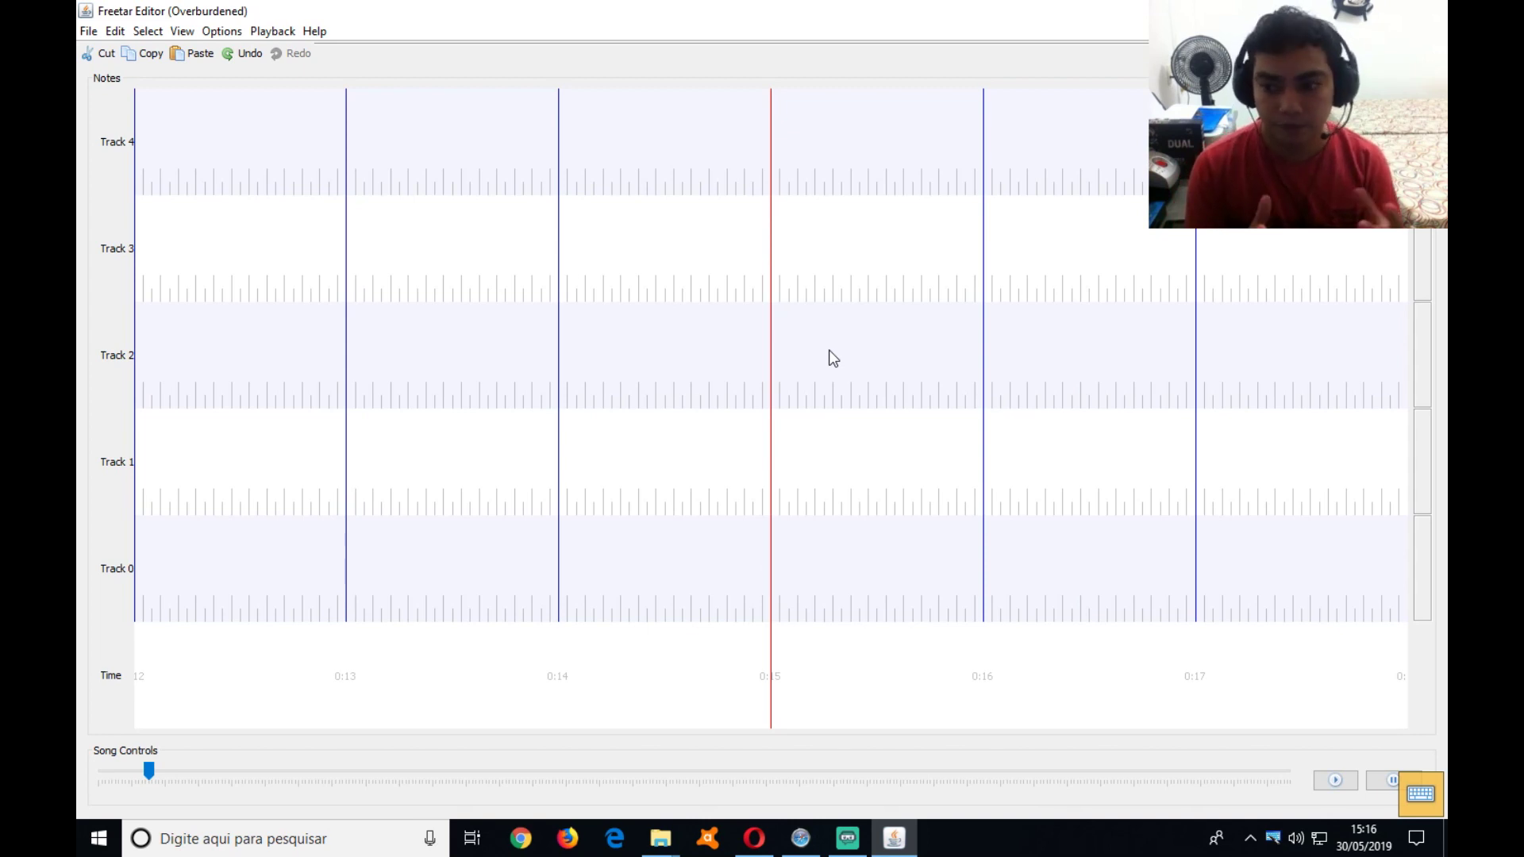